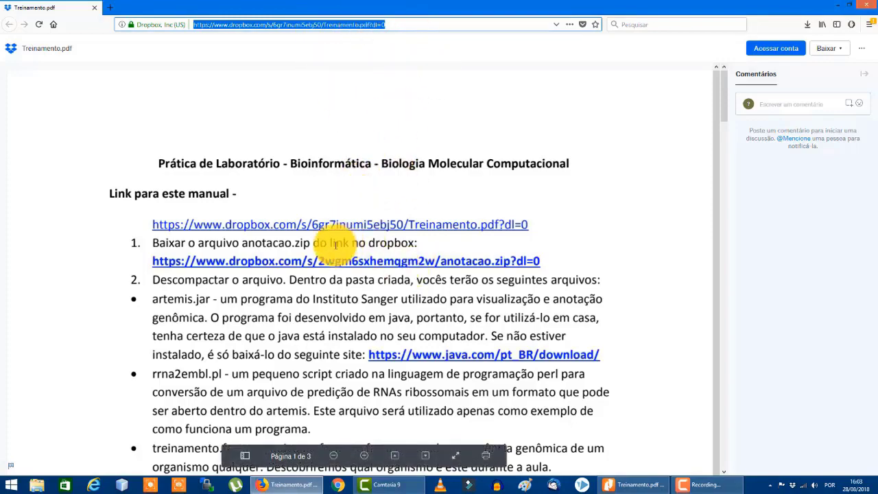
# Look through the training manual and open the Dropbox link for anotacao.zip given in item 1
pyautogui.scroll(-15, 192, 271)
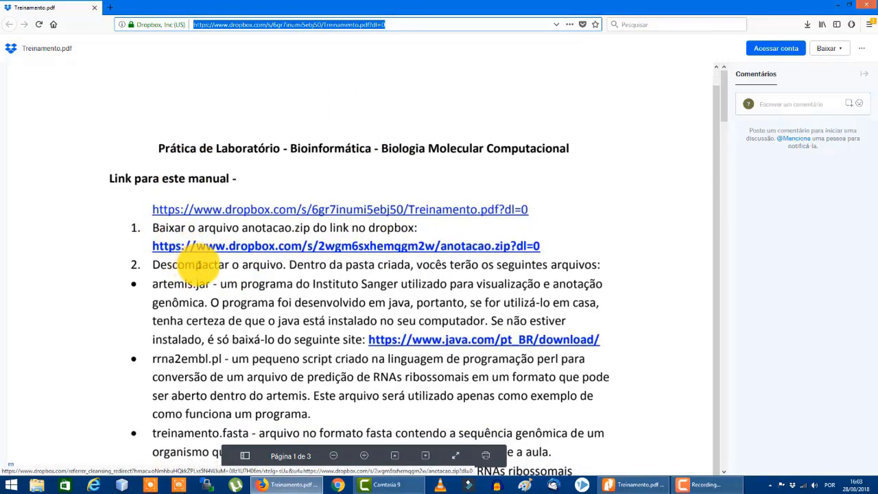
pyautogui.scroll(1, 335, 260)
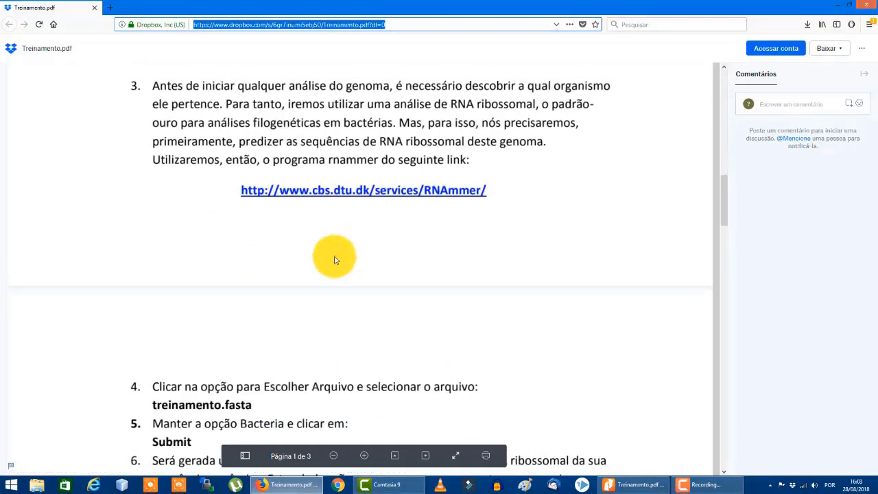
pyautogui.scroll(5, 553, 185)
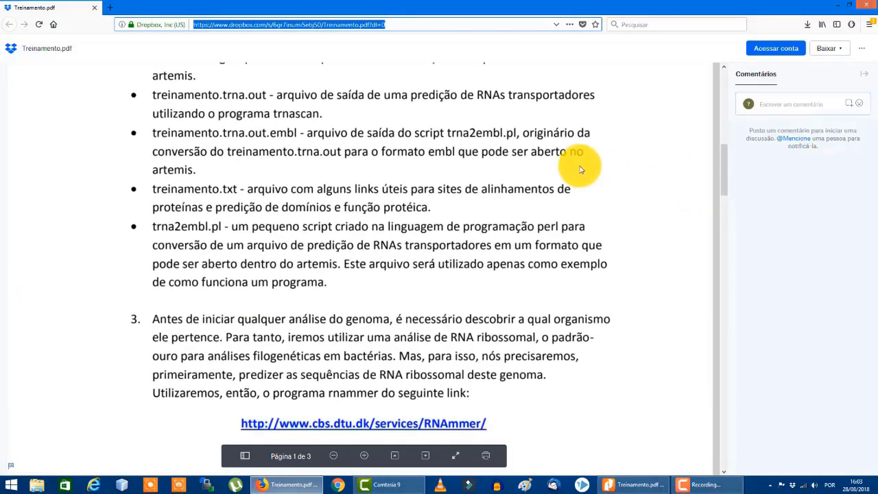
pyautogui.scroll(9, 604, 158)
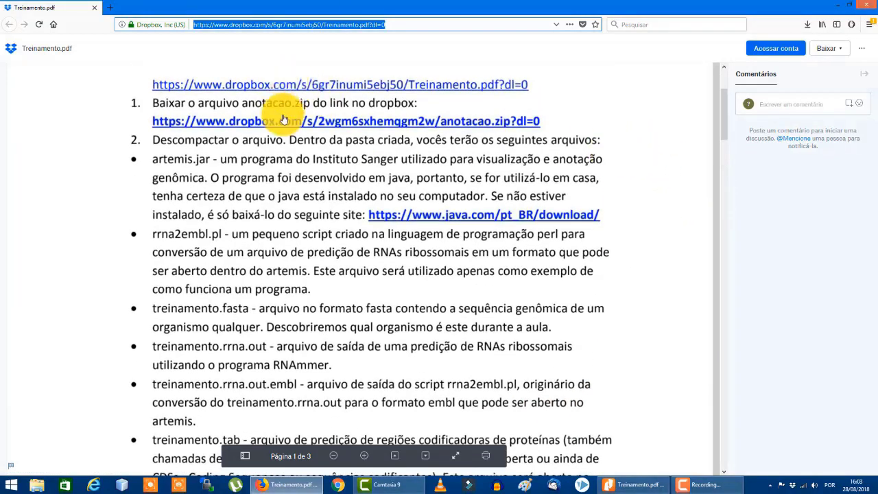
pyautogui.scroll(1, 337, 172)
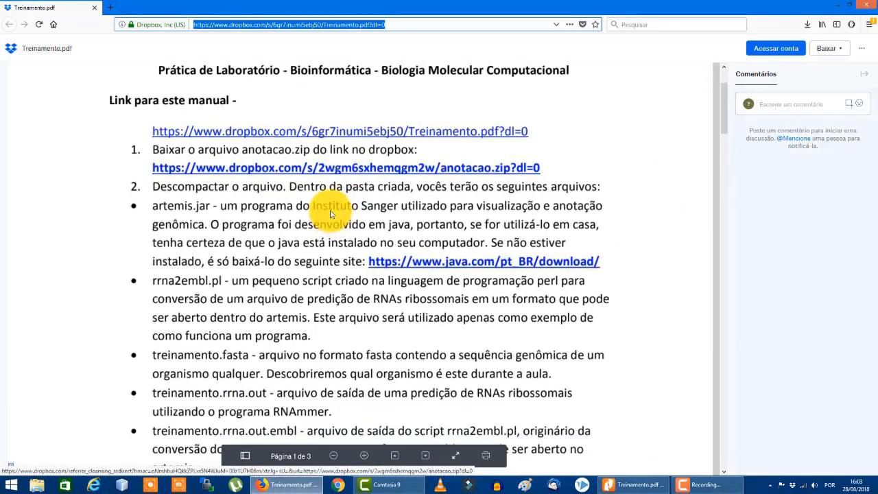
pyautogui.click(320, 168)
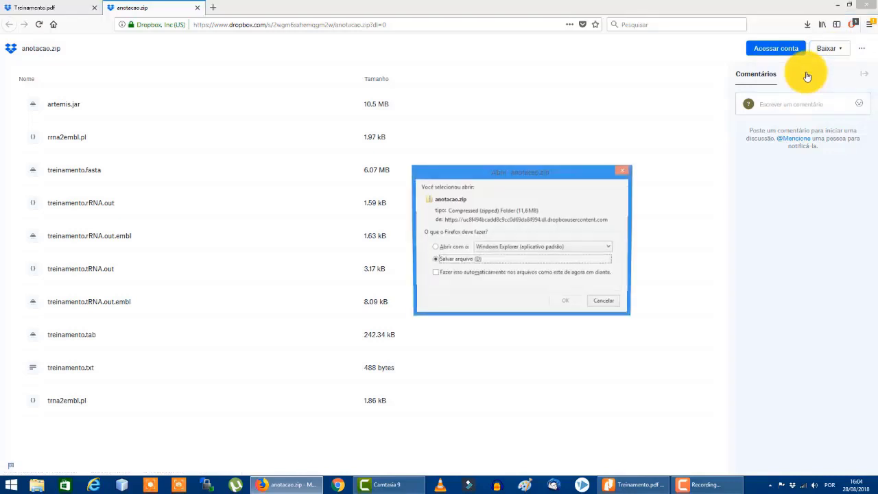
# Save anotacao.zip to the desktop (Área de Trabalho)
pyautogui.click(566, 306)
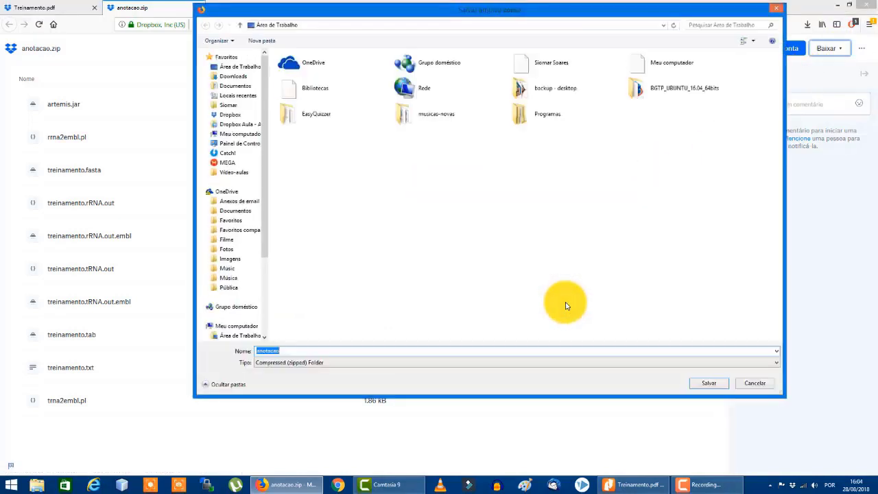
pyautogui.click(238, 68)
pyautogui.click(701, 385)
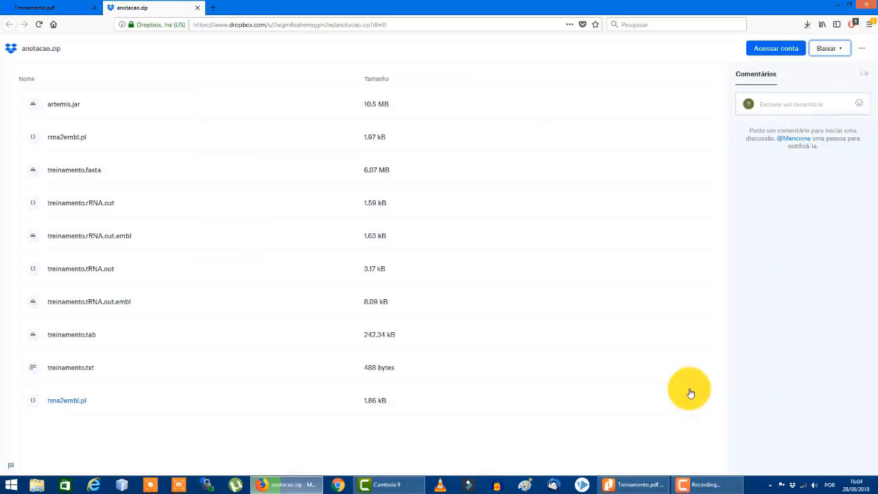
# Extract the downloaded anotacao archive on the desktop into its own anotacao folder
pyautogui.click(295, 486)
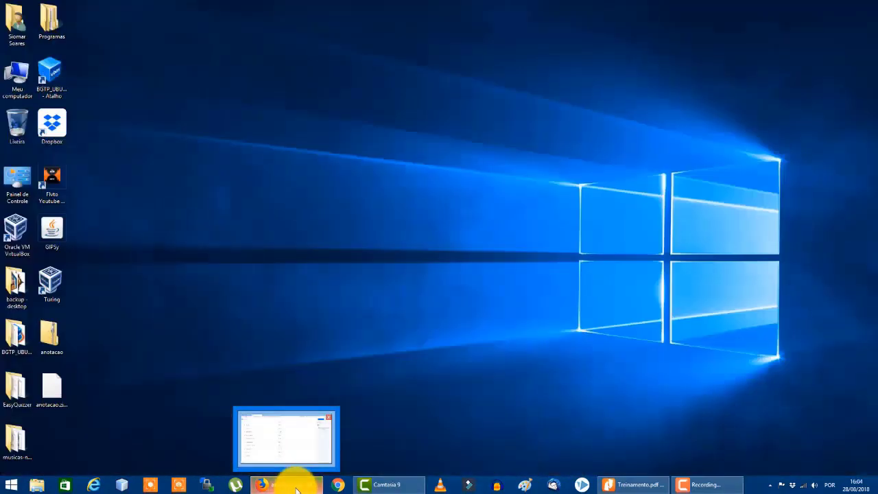
pyautogui.moveTo(51, 388); pyautogui.dragTo(59, 346)
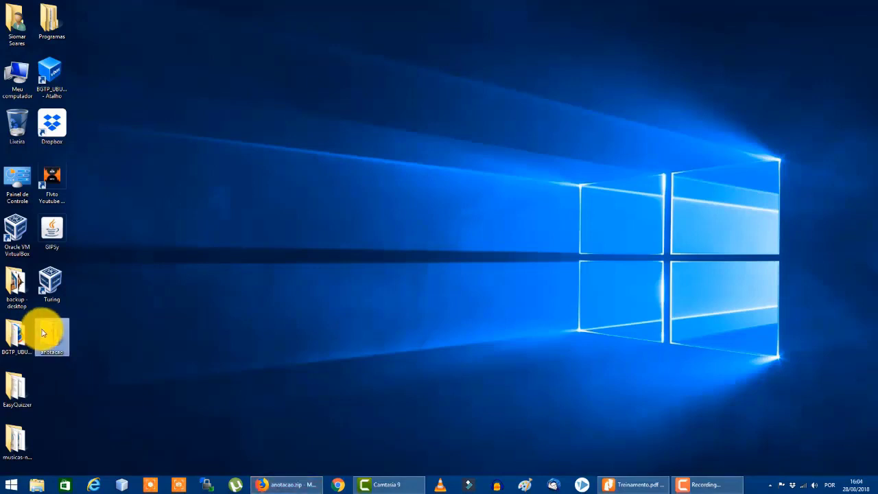
pyautogui.rightClick(43, 333)
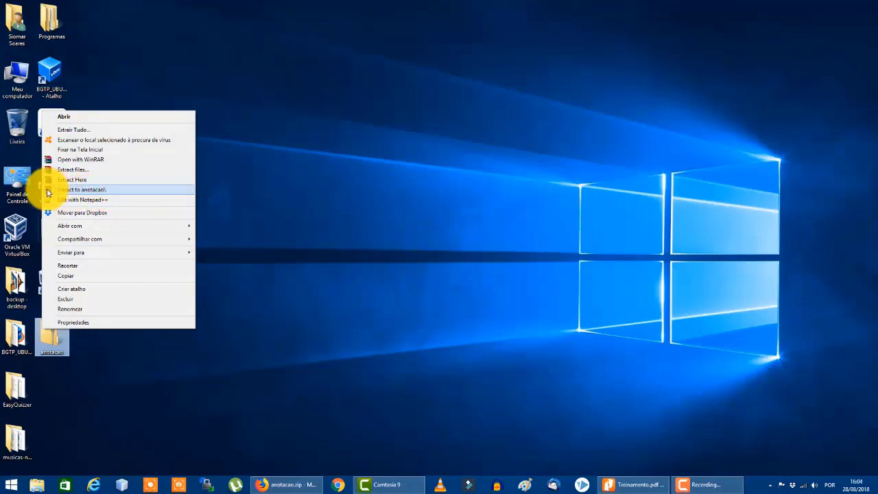
pyautogui.click(91, 192)
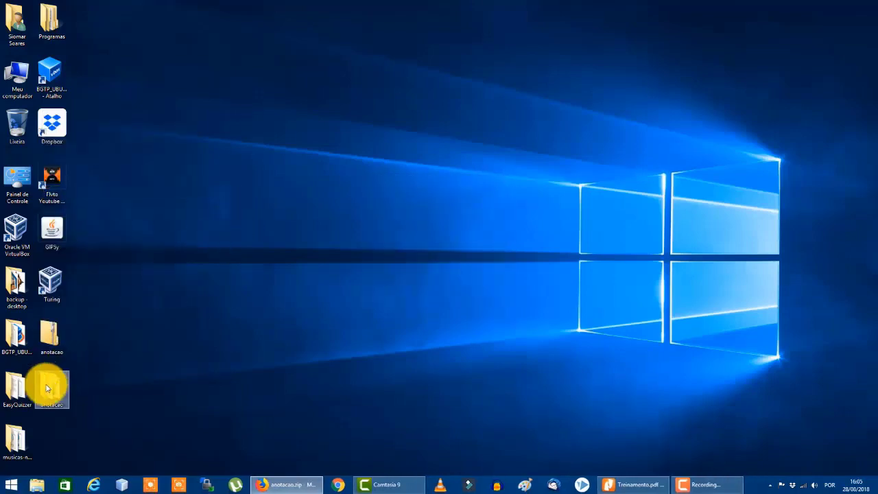
# Open the extracted anotacao folder, look over its files and select artemis
pyautogui.doubleClick(47, 389)
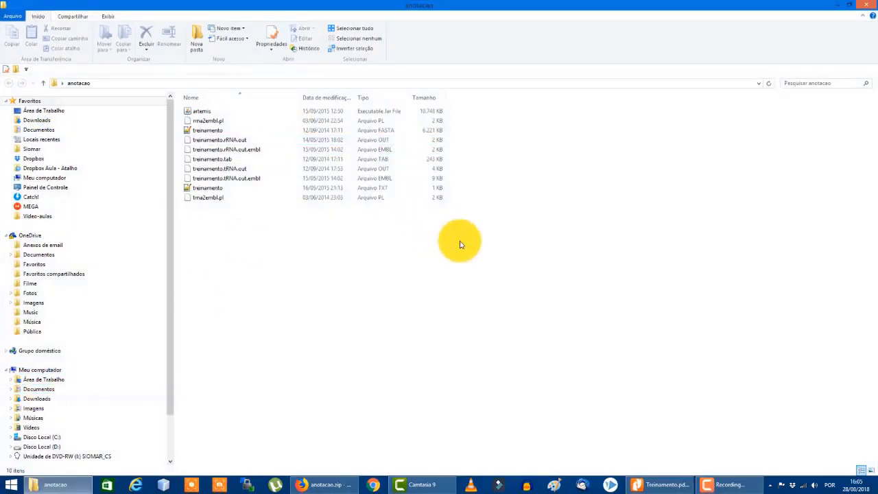
pyautogui.moveTo(461, 245); pyautogui.dragTo(168, 103)
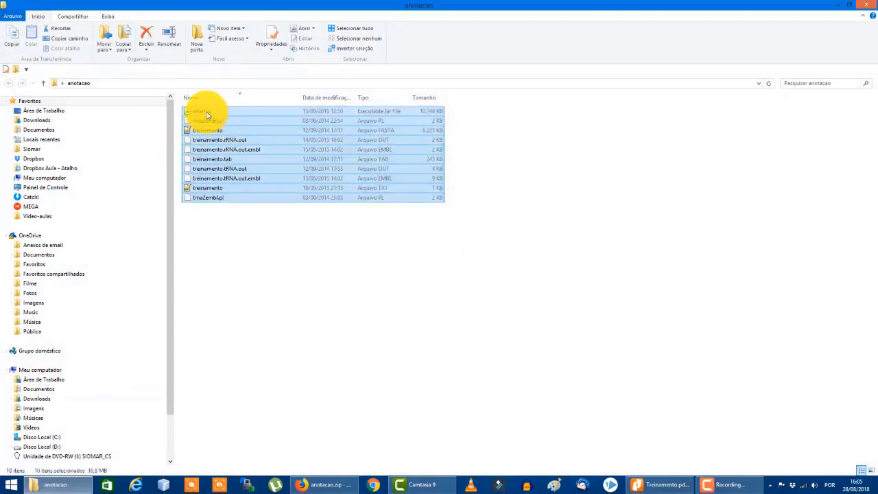
pyautogui.click(206, 115)
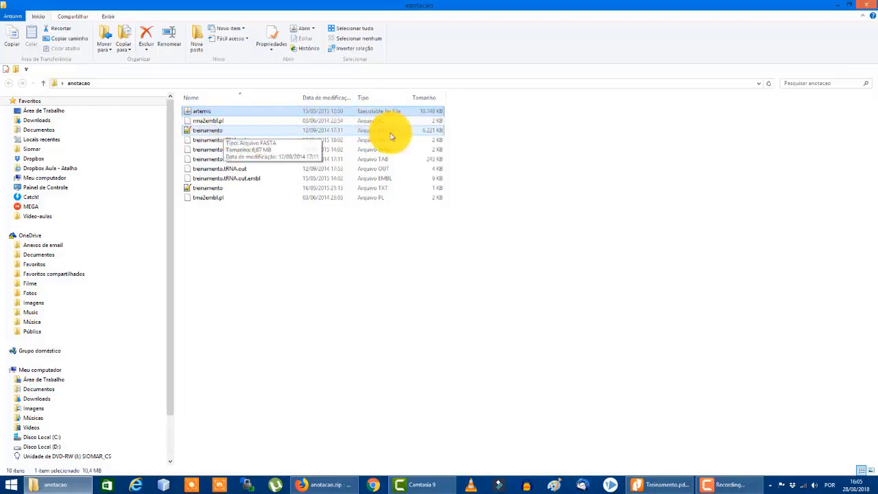
# Open the treinamento FASTA file in Notepad++
pyautogui.click(211, 131)
pyautogui.rightClick(213, 132)
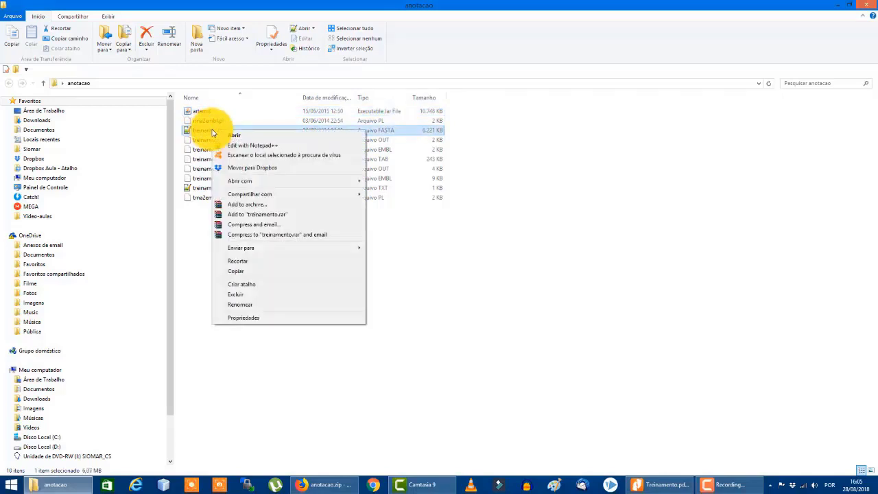
pyautogui.moveTo(237, 183)
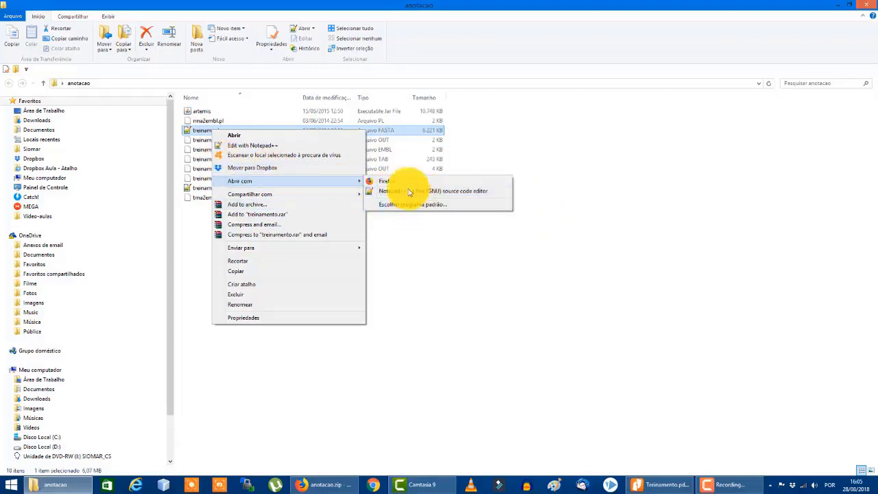
pyautogui.click(210, 132)
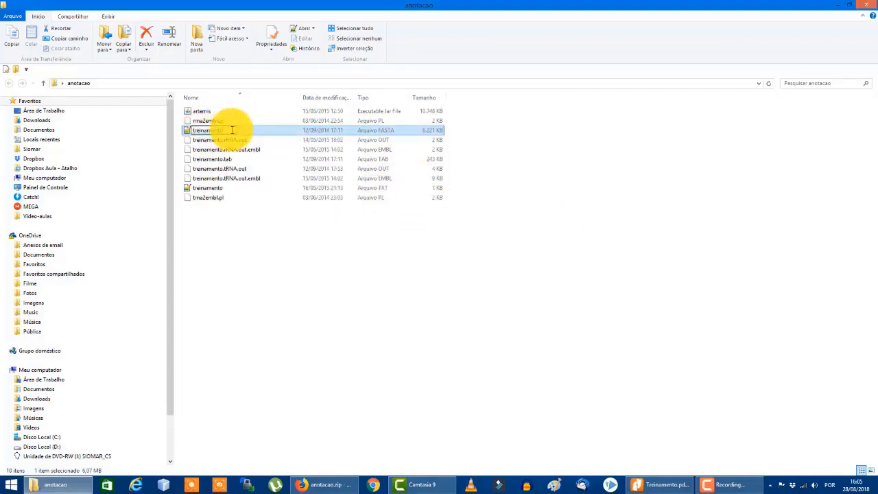
pyautogui.click(232, 130)
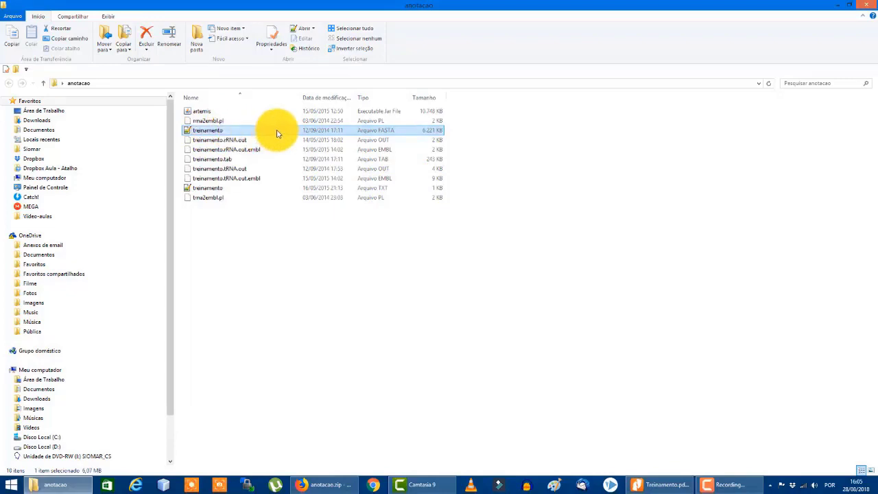
pyautogui.moveTo(278, 133); pyautogui.dragTo(424, 154)
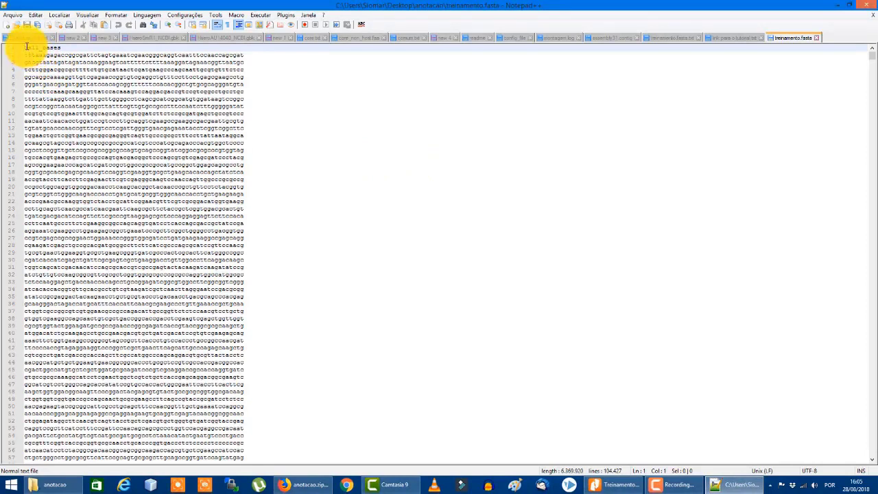
# Examine the header line and the nucleotide sequence in treinamento.fasta, and close the editor
pyautogui.moveTo(27, 46)
pyautogui.mouseDown()
pyautogui.moveTo(84, 49)
pyautogui.moveTo(10, 48)
pyautogui.mouseUp()
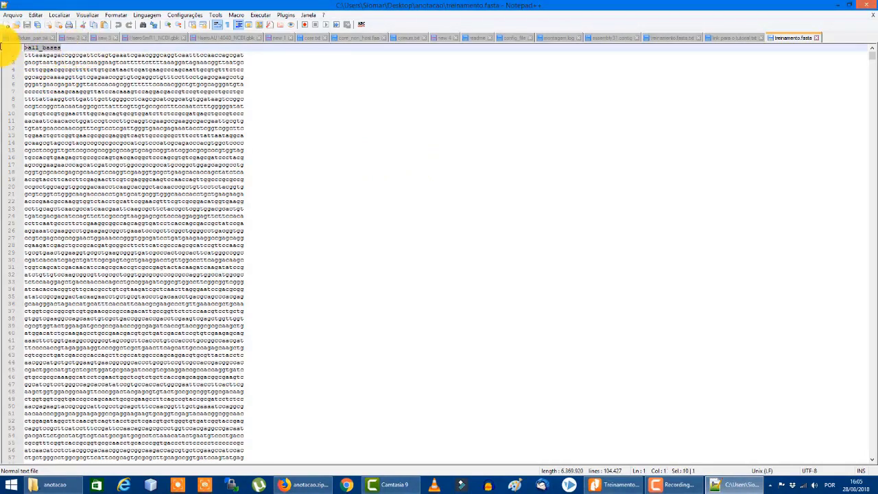
pyautogui.moveTo(25, 55); pyautogui.dragTo(278, 384)
pyautogui.click(42, 51)
pyautogui.click(26, 55)
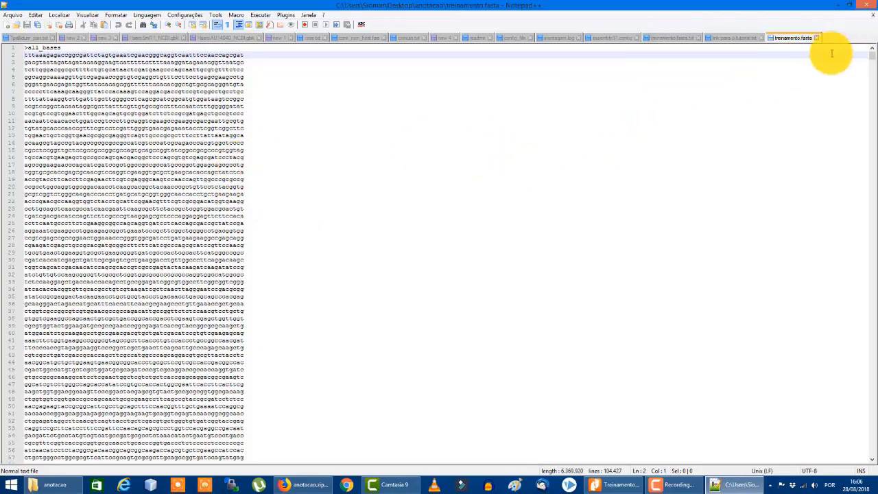
pyautogui.moveTo(78, 90); pyautogui.dragTo(190, 182)
pyautogui.click(196, 185)
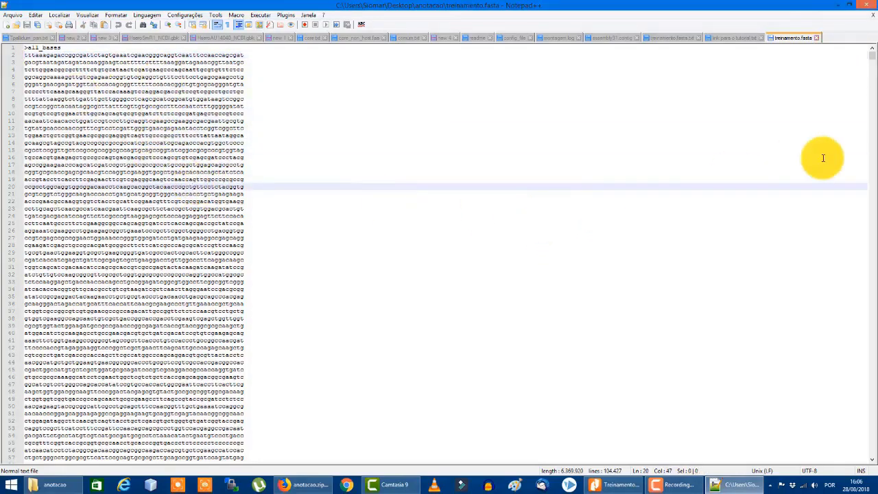
pyautogui.moveTo(875, 3)
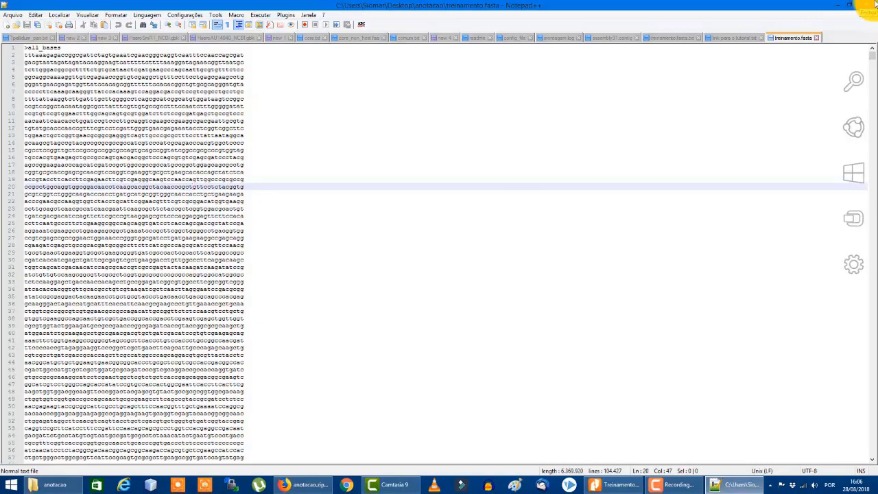
pyautogui.click(281, 106)
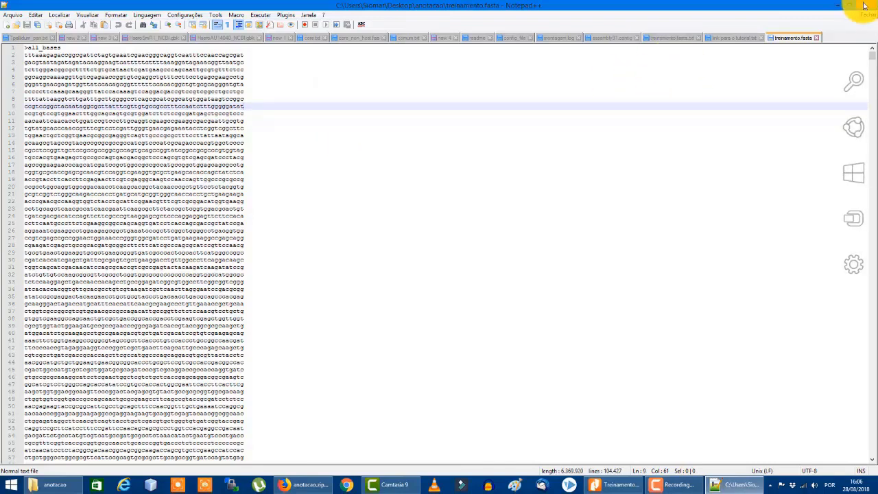
pyautogui.click(865, 6)
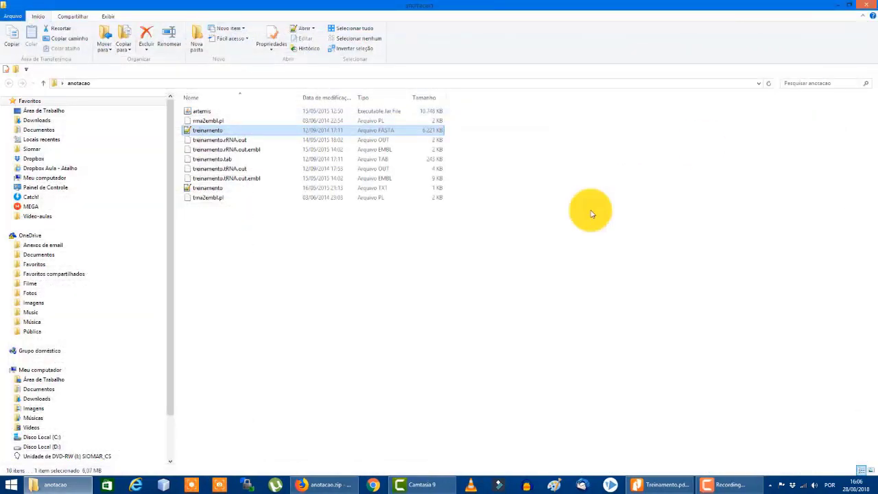
# Switch to Firefox, search the web for rnammer in a new tab, and open the RNAmmer 1.2 Server page
pyautogui.click(320, 484)
pyautogui.click(211, 6)
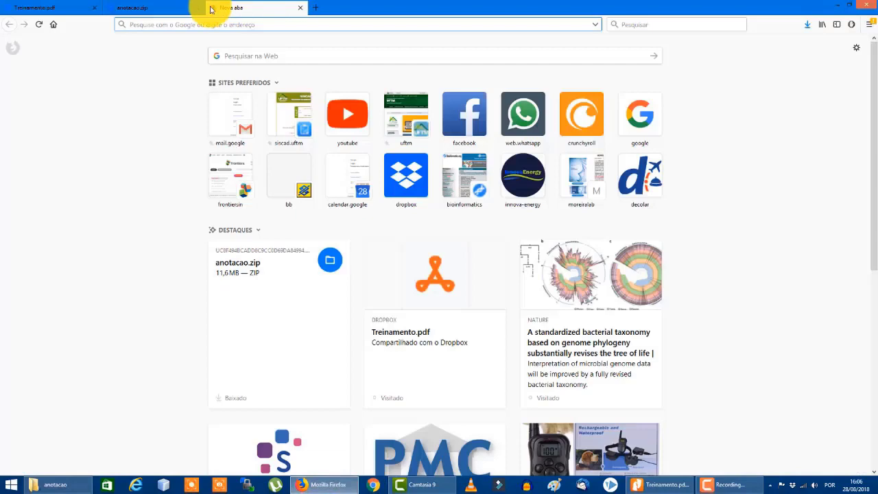
pyautogui.write('rnna')
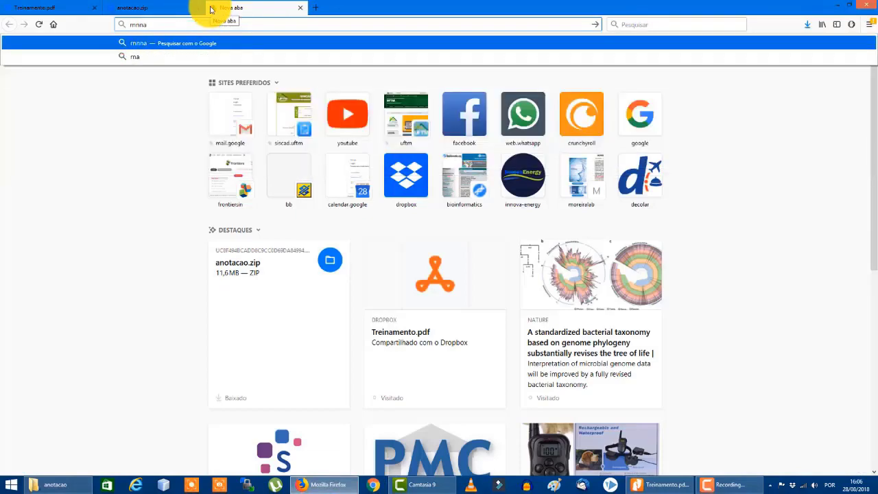
pyautogui.press('BackSpace')
pyautogui.write('a')
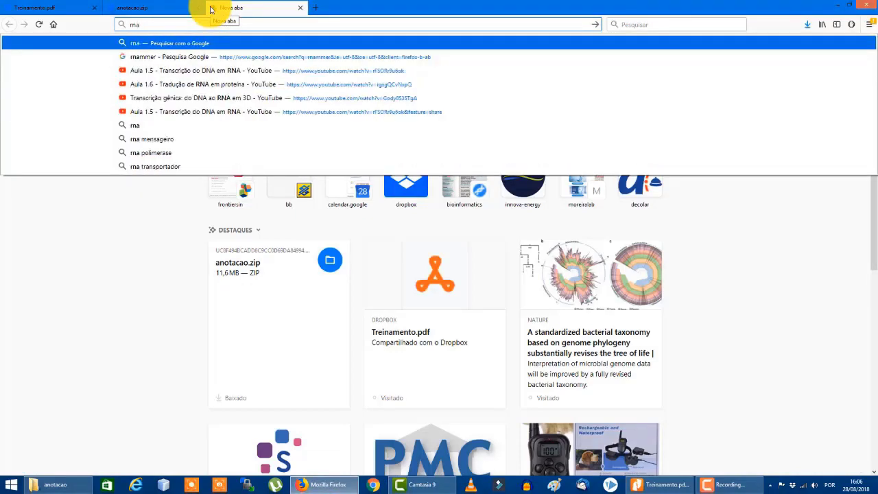
pyautogui.write('mmer')
pyautogui.press('Return')
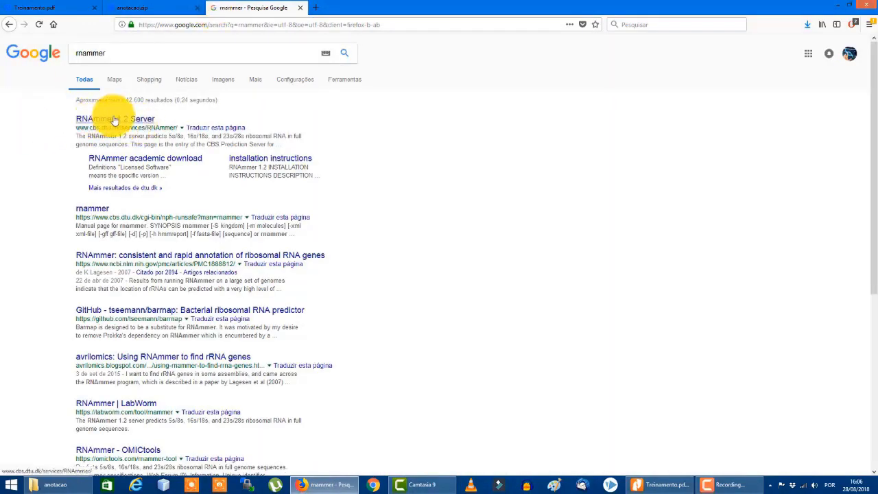
pyautogui.click(109, 119)
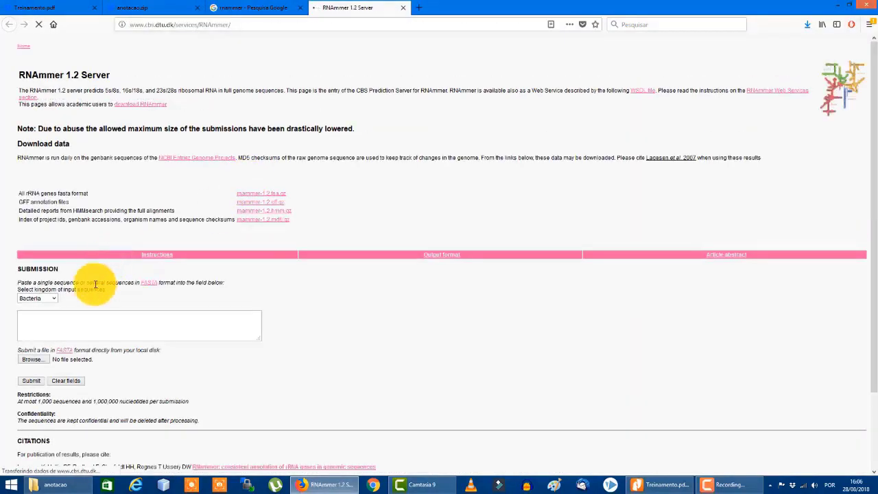
# Upload the treinamento - short FASTA file from the anotacao folder and submit it to RNAmmer for the Bacteria kingdom
pyautogui.click(26, 347)
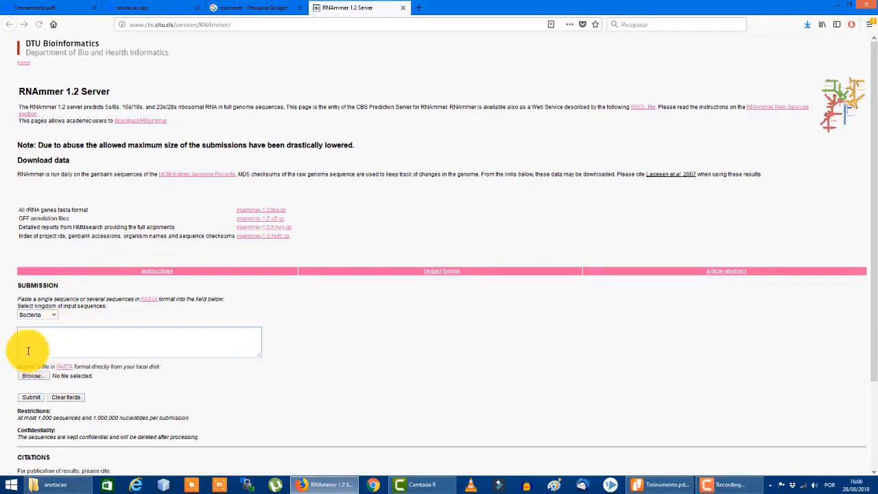
pyautogui.scroll(-3, 210, 347)
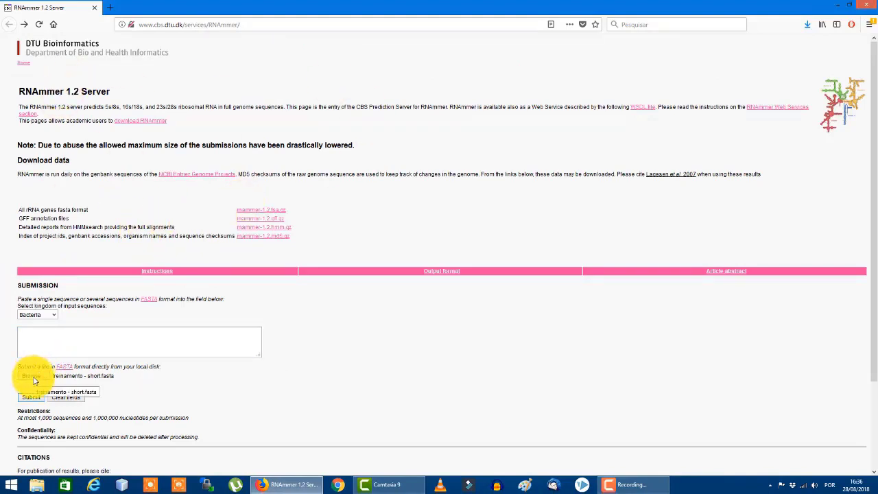
pyautogui.click(40, 332)
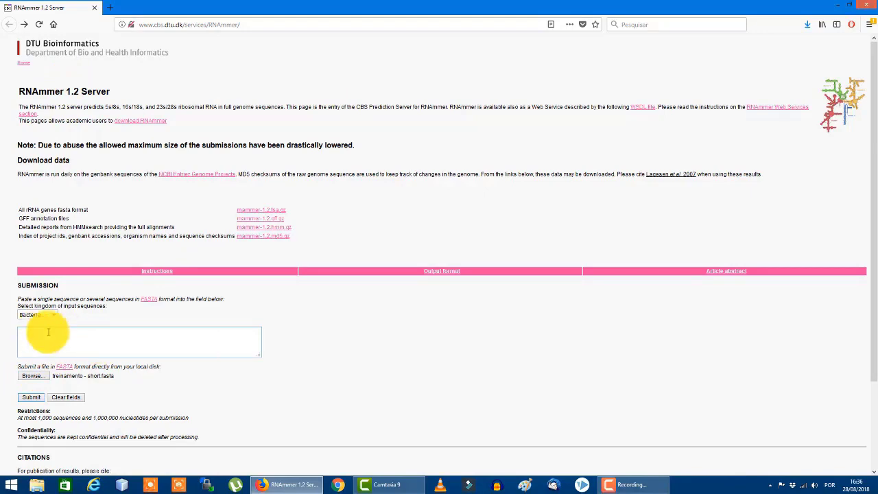
pyautogui.click(39, 379)
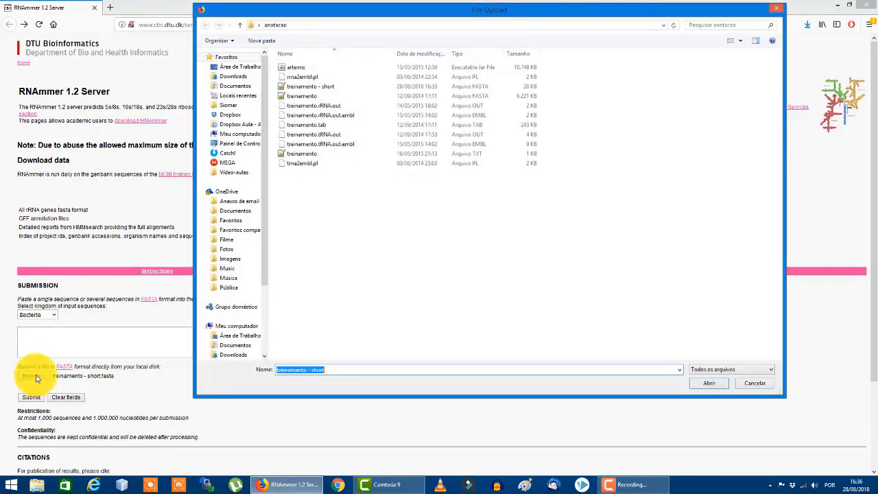
pyautogui.click(308, 90)
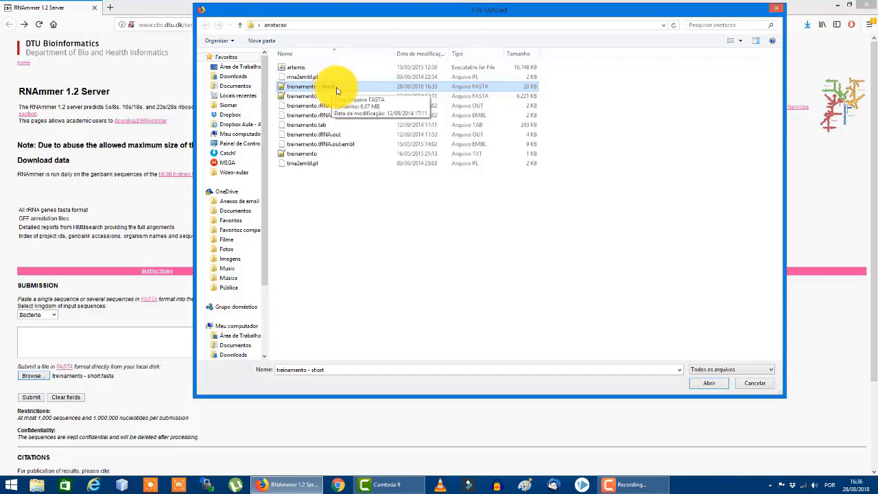
pyautogui.click(707, 384)
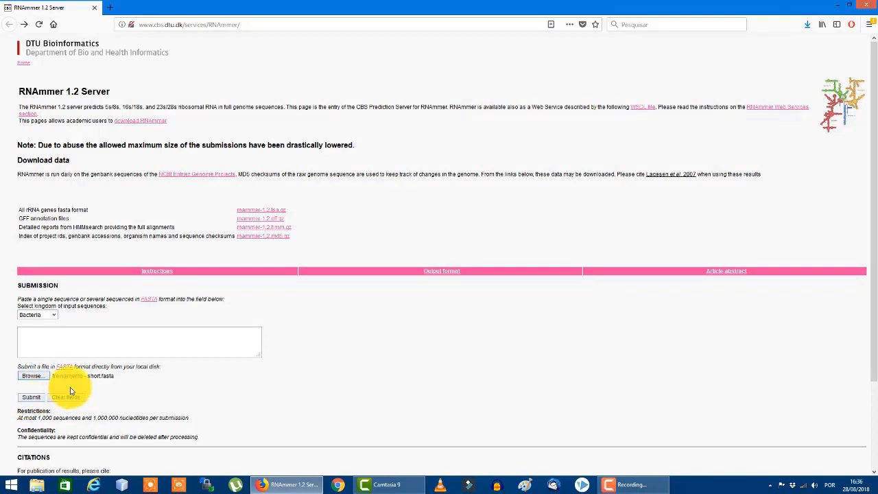
pyautogui.click(34, 401)
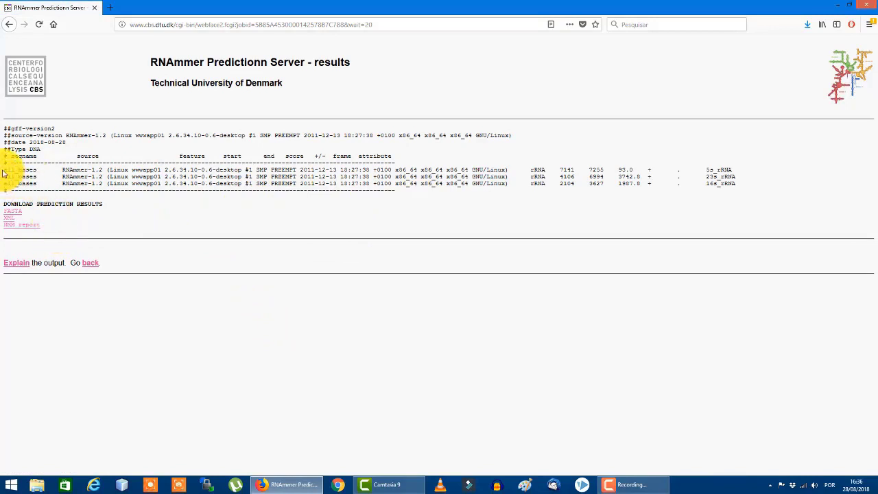
# Examine the sequence name and source columns of the RNAmmer prediction results
pyautogui.moveTo(27, 171); pyautogui.dragTo(43, 186)
pyautogui.click(32, 176)
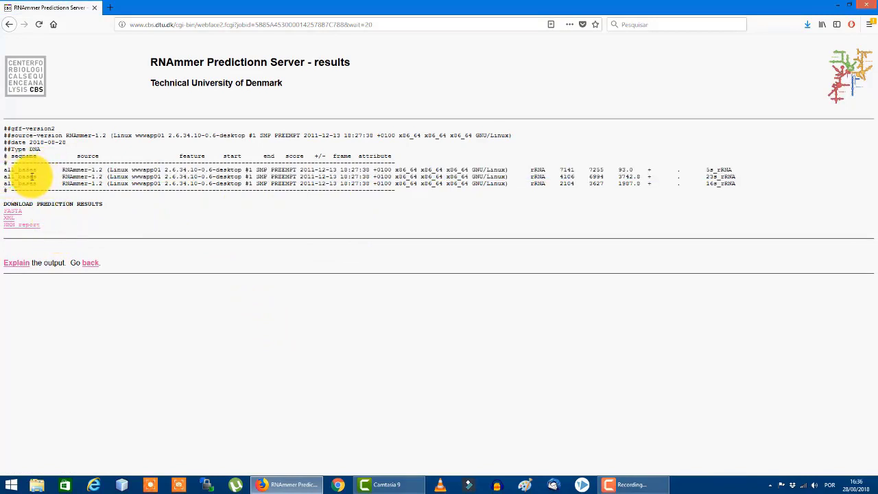
pyautogui.doubleClick(36, 177)
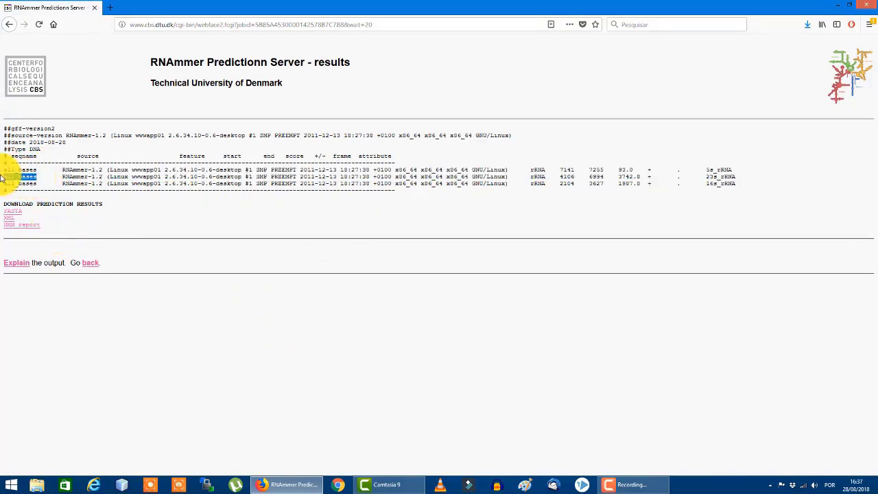
pyautogui.doubleClick(35, 169)
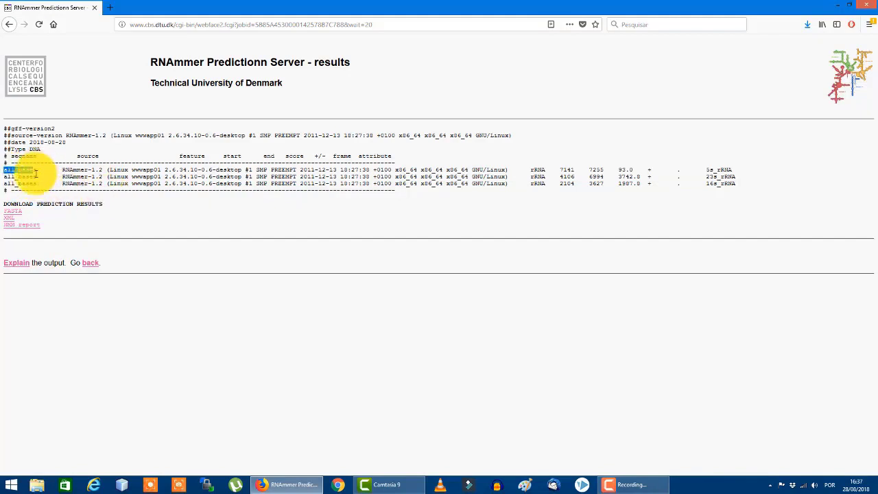
pyautogui.click(3, 179)
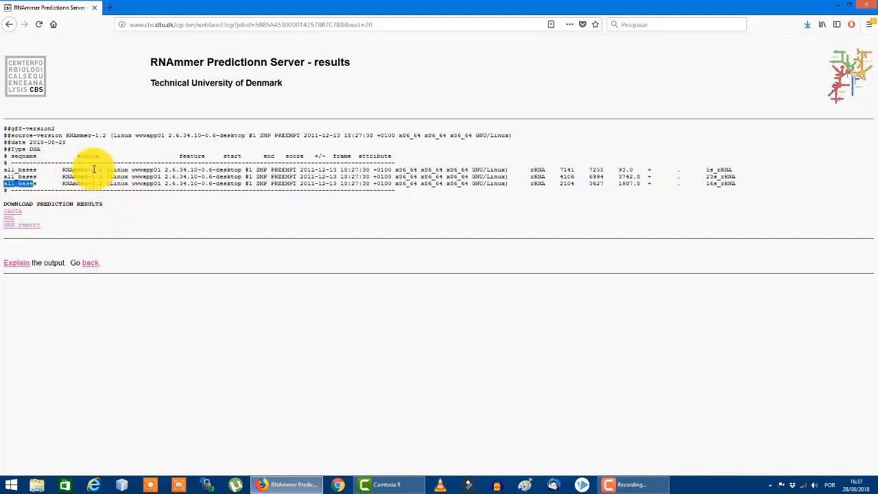
pyautogui.moveTo(102, 176)
pyautogui.mouseDown()
pyautogui.moveTo(78, 177)
pyautogui.moveTo(87, 177)
pyautogui.mouseUp()
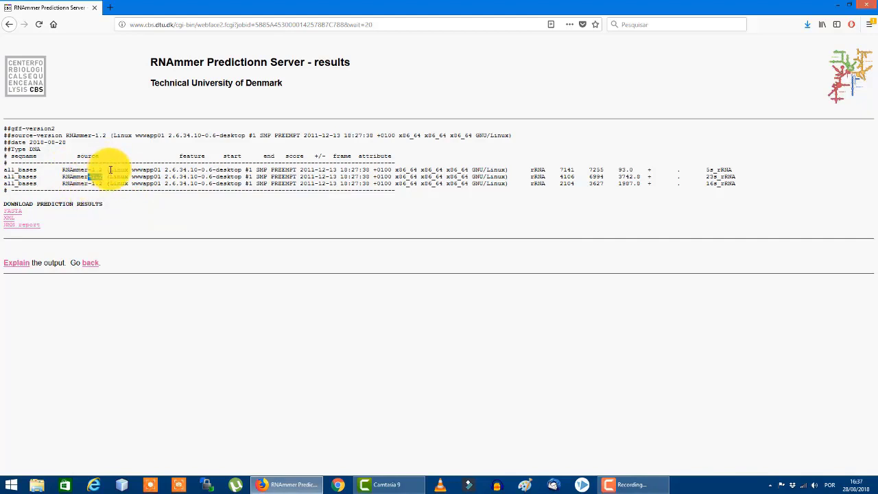
pyautogui.moveTo(110, 170); pyautogui.dragTo(507, 171)
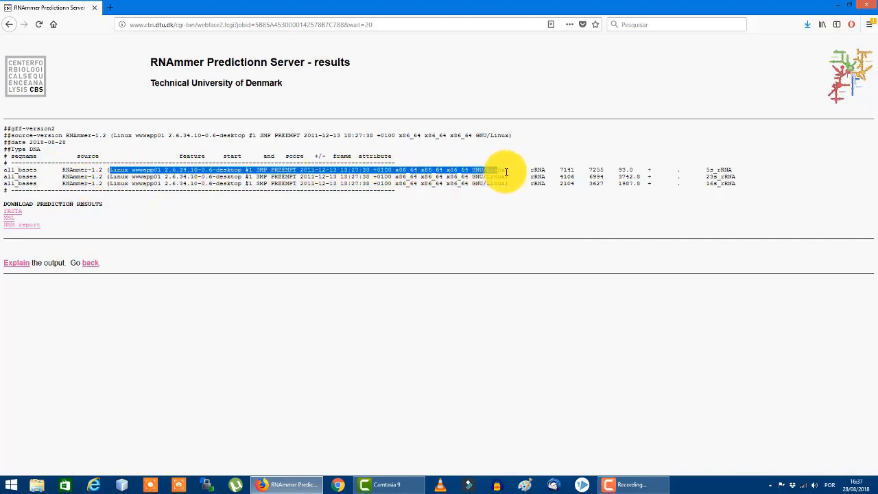
pyautogui.click(536, 168)
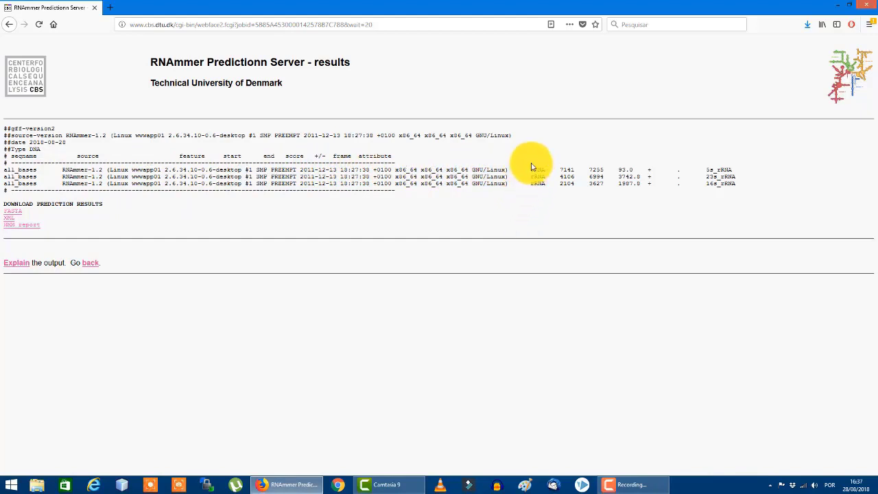
# Examine the feature type, start and end positions, score, strand and rRNA attribute of each RNAmmer prediction
pyautogui.moveTo(531, 171); pyautogui.dragTo(548, 168)
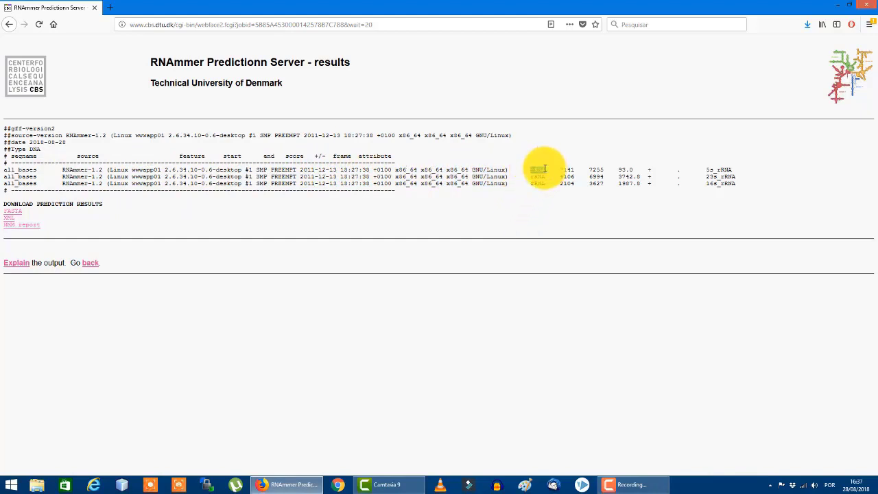
pyautogui.moveTo(559, 168); pyautogui.dragTo(576, 168)
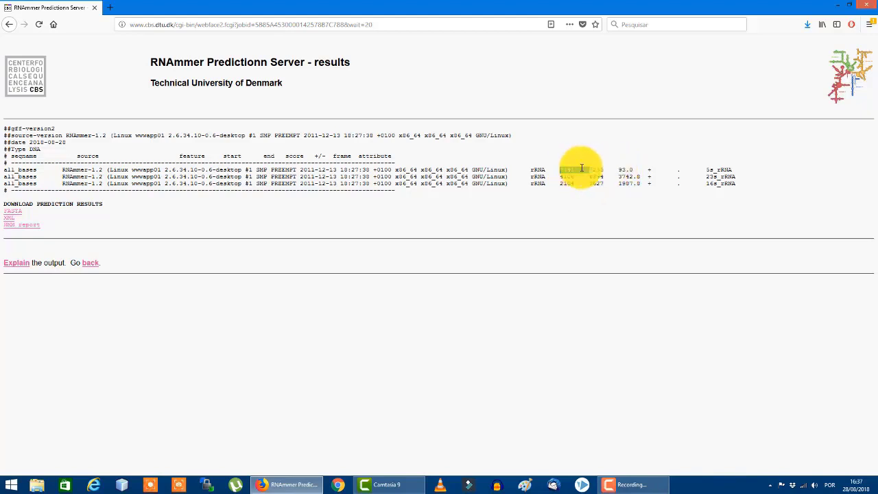
pyautogui.moveTo(615, 169)
pyautogui.mouseDown()
pyautogui.moveTo(595, 169)
pyautogui.moveTo(616, 169)
pyautogui.mouseUp()
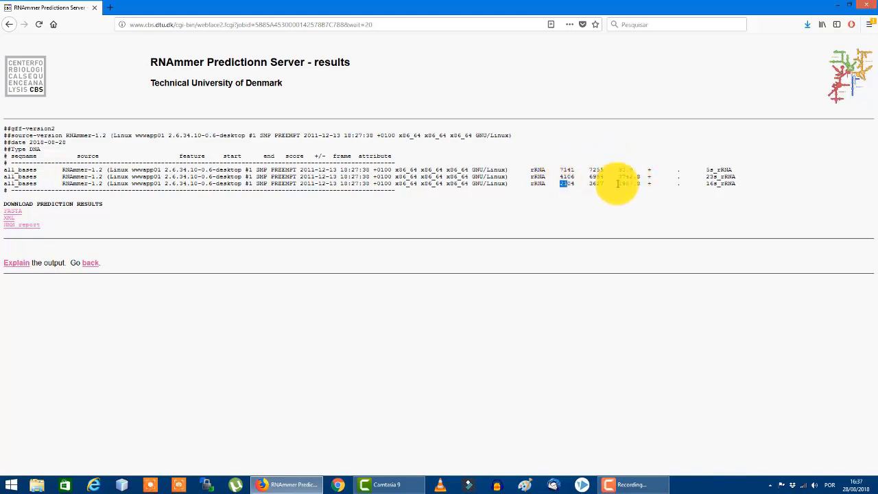
pyautogui.moveTo(618, 182); pyautogui.dragTo(536, 190)
pyautogui.click(718, 183)
pyautogui.doubleClick(719, 183)
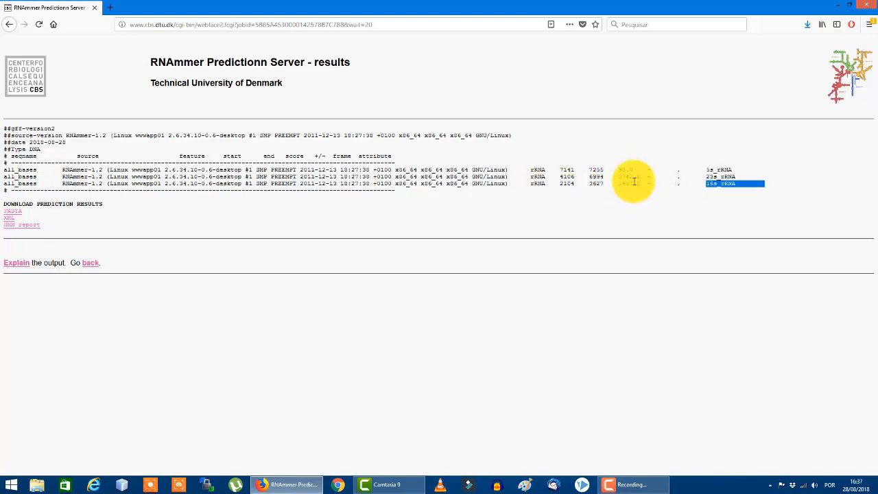
pyautogui.moveTo(617, 182); pyautogui.dragTo(647, 177)
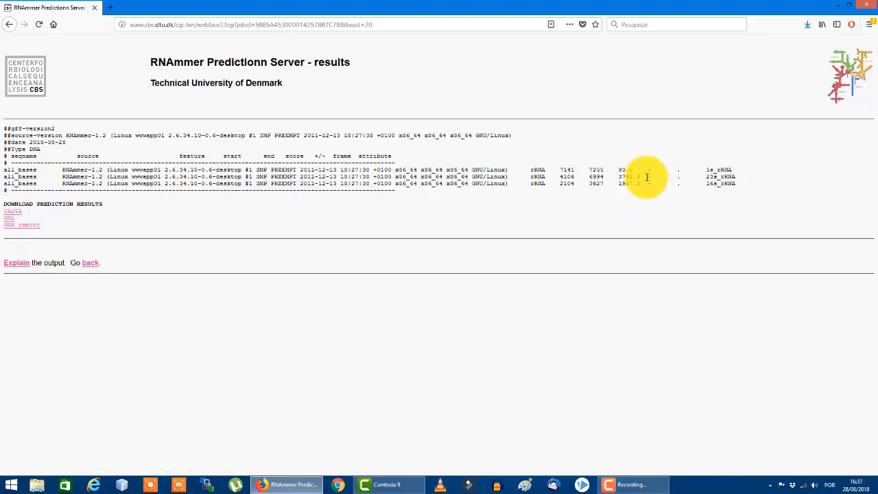
pyautogui.doubleClick(647, 177)
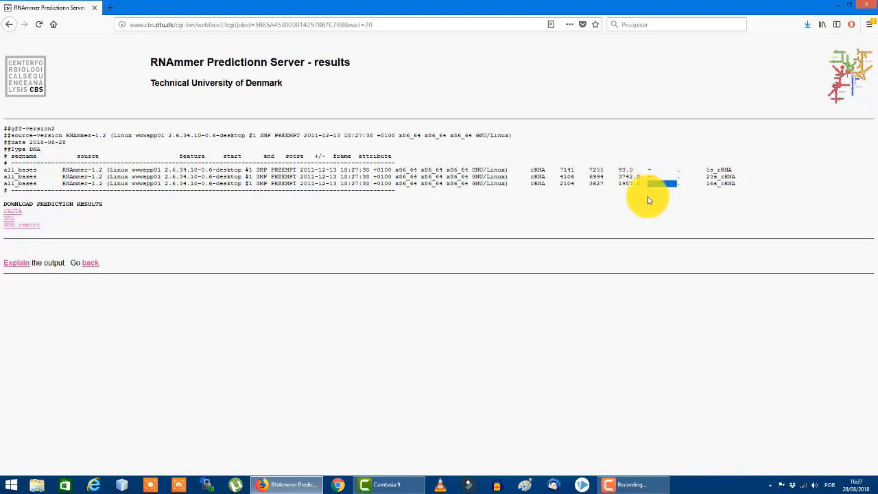
pyautogui.doubleClick(652, 184)
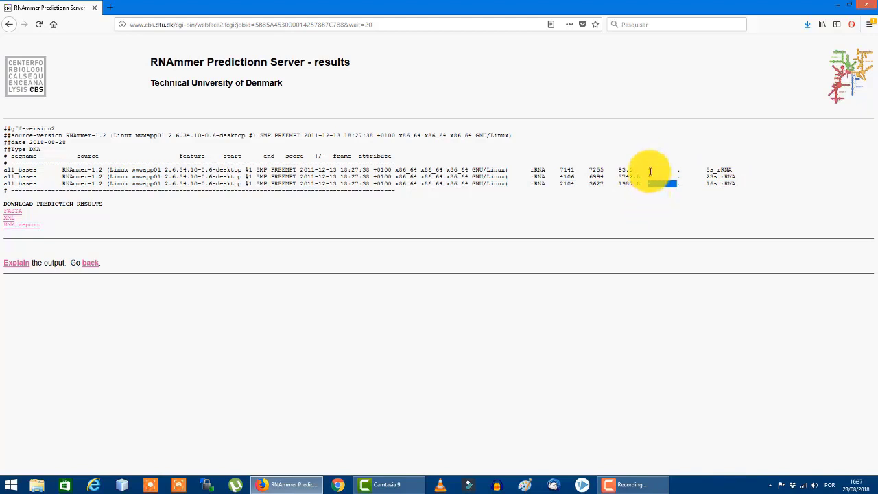
pyautogui.doubleClick(721, 170)
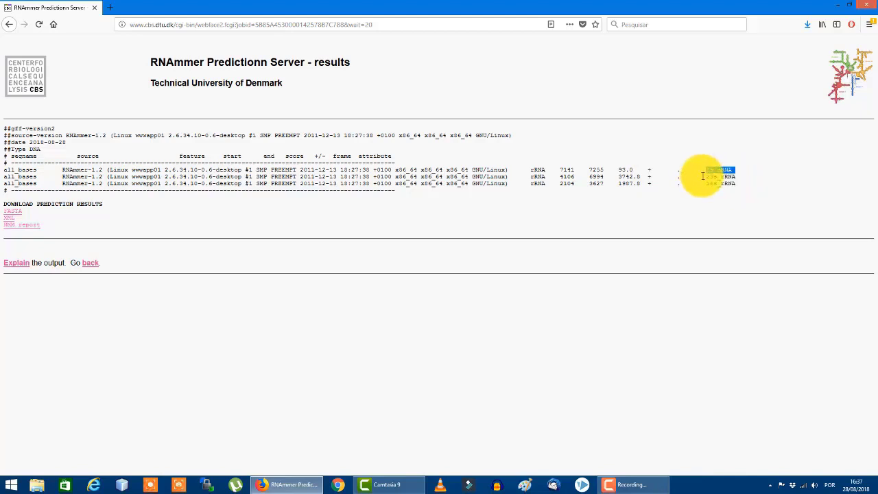
pyautogui.doubleClick(721, 178)
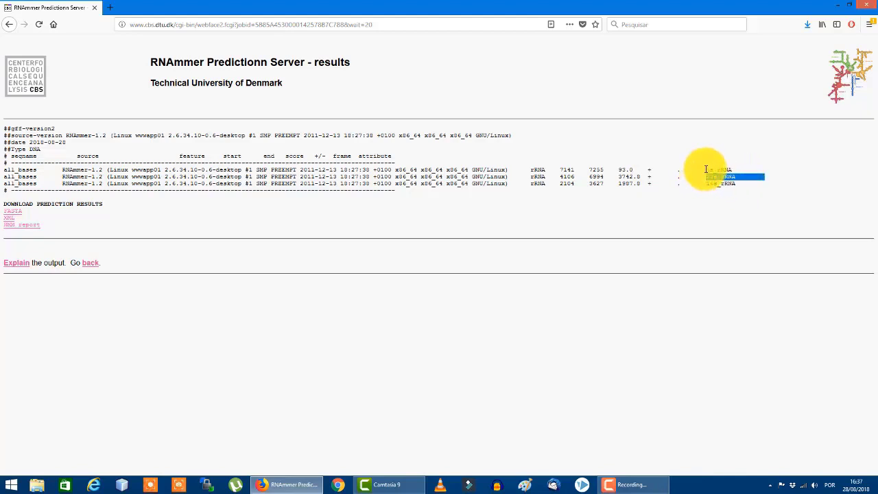
pyautogui.doubleClick(712, 171)
pyautogui.doubleClick(710, 177)
pyautogui.moveTo(706, 184); pyautogui.dragTo(748, 183)
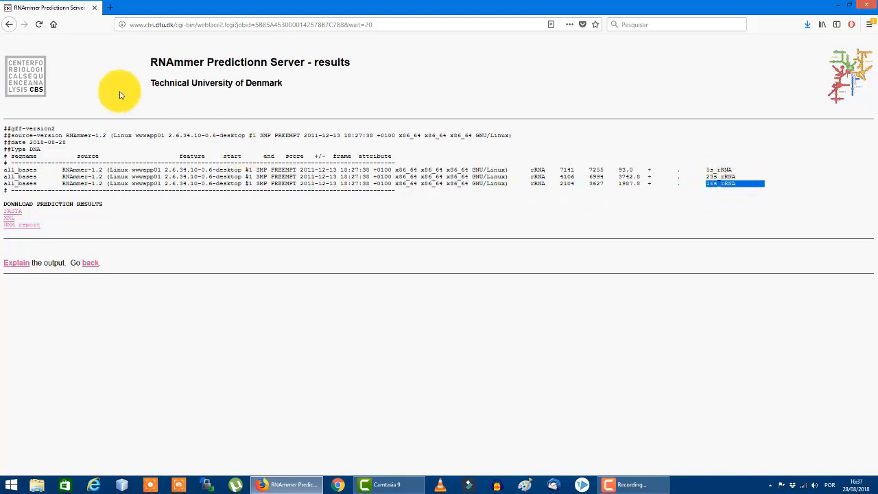
# Open the FASTA prediction results and copy the complete 16s_rRNA entry, including its header line
pyautogui.click(20, 216)
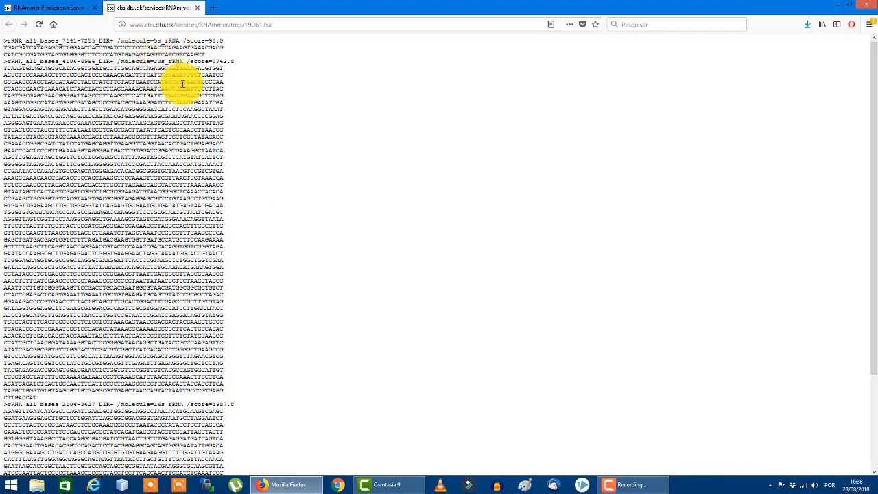
pyautogui.scroll(-3, 170, 173)
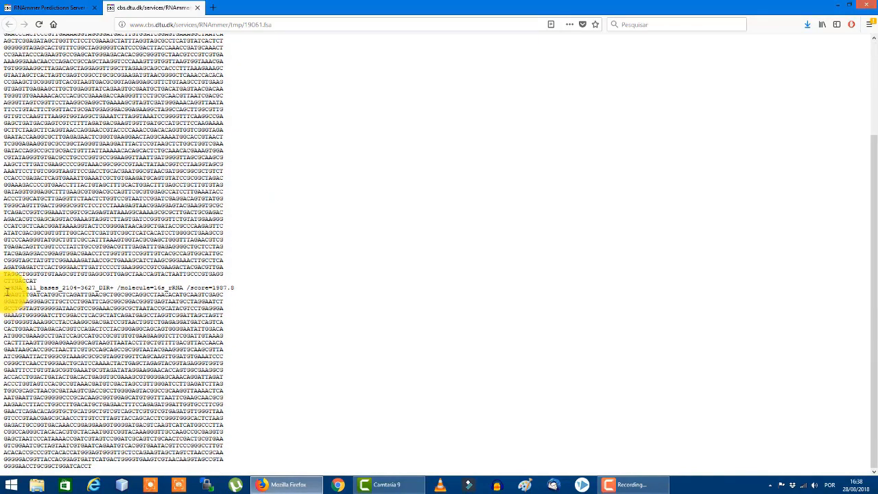
pyautogui.moveTo(6, 288); pyautogui.dragTo(158, 470)
pyautogui.rightClick(129, 339)
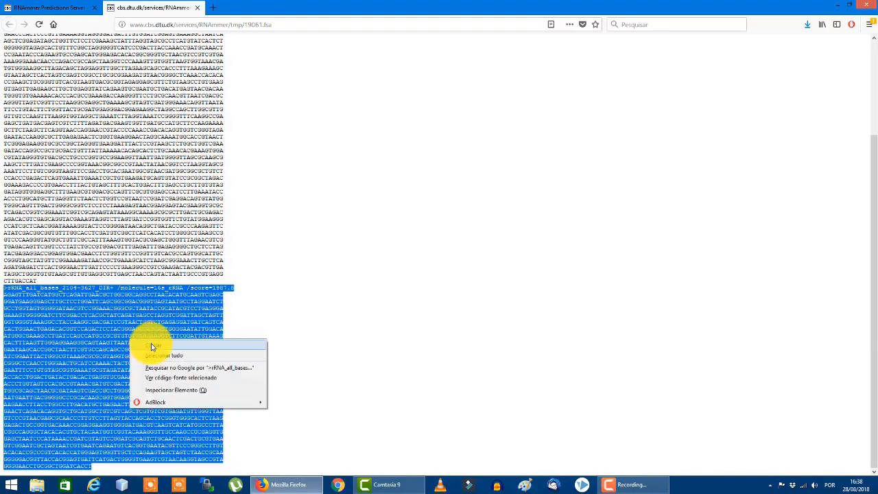
pyautogui.click(153, 346)
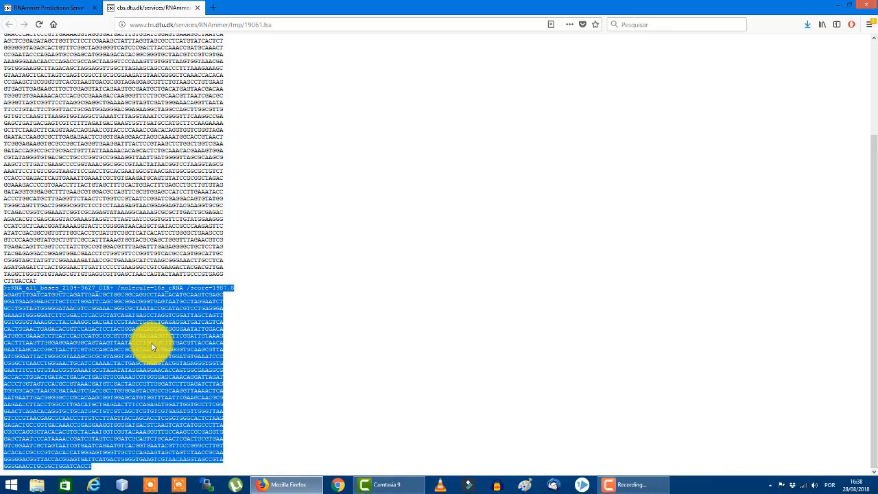
# Search the web for ncbi in a new tab and open the National Center for Biotechnology Information site
pyautogui.click(213, 8)
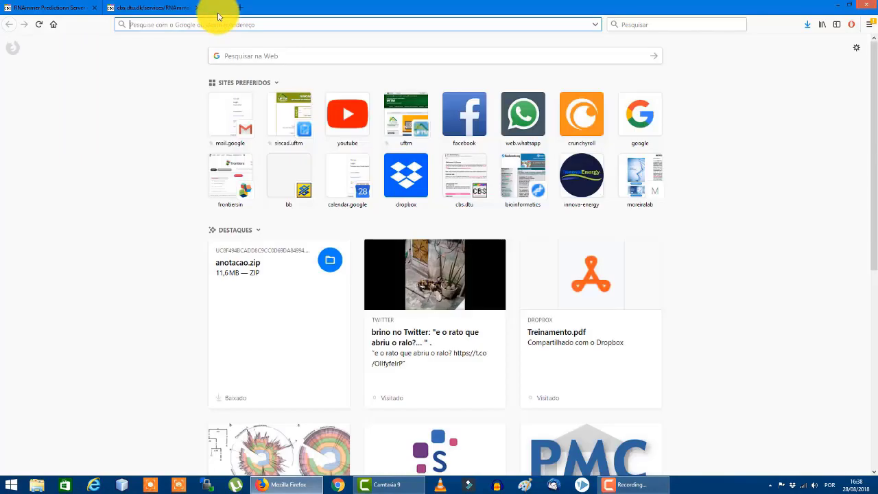
pyautogui.write('ncbi')
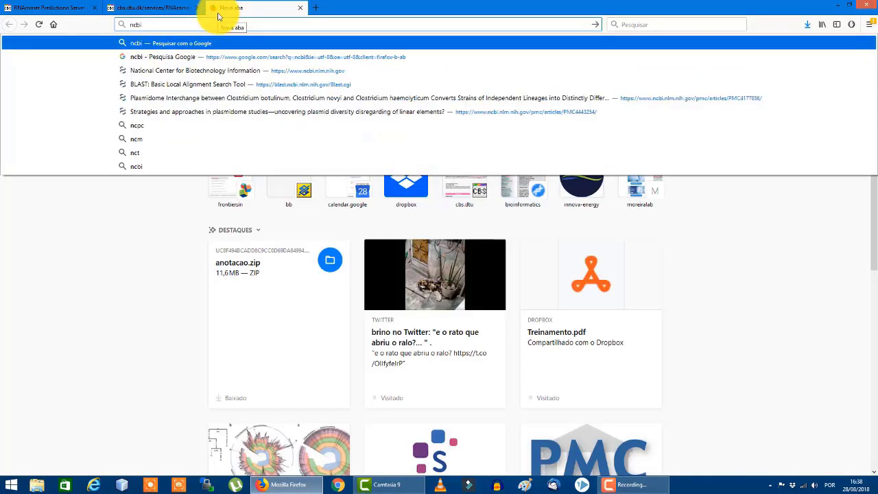
pyautogui.press('Return')
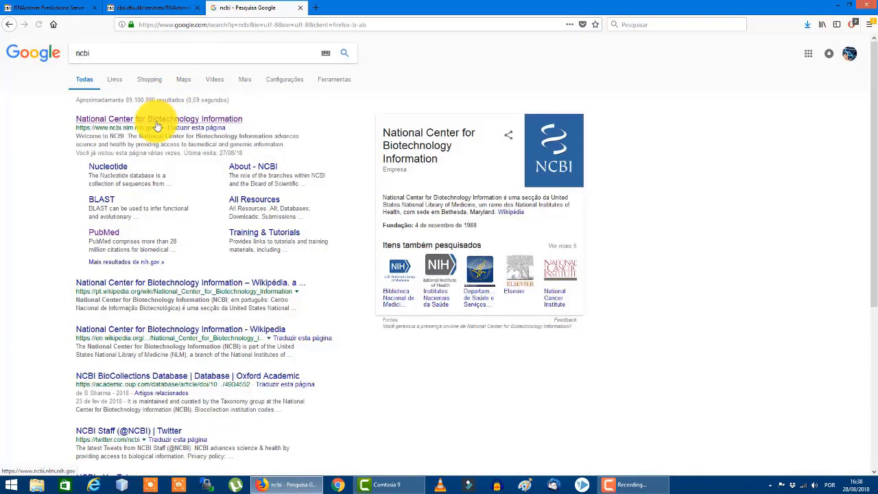
pyautogui.click(94, 52)
pyautogui.click(11, 175)
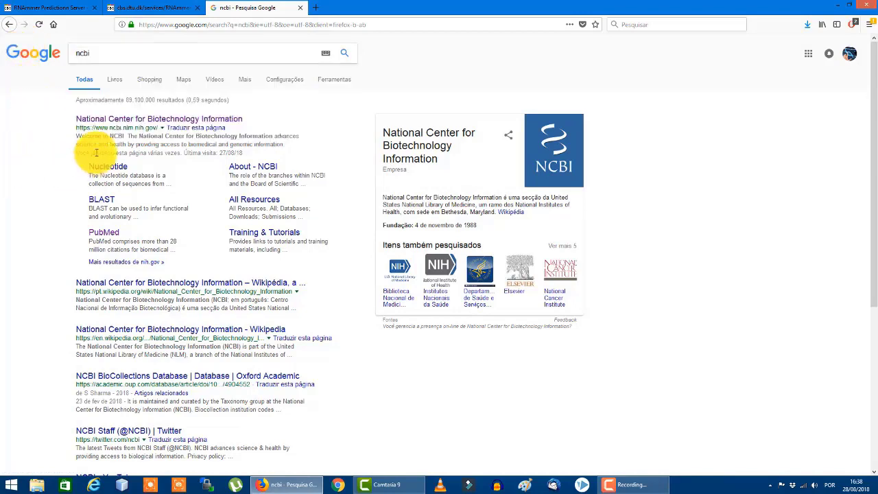
pyautogui.click(114, 122)
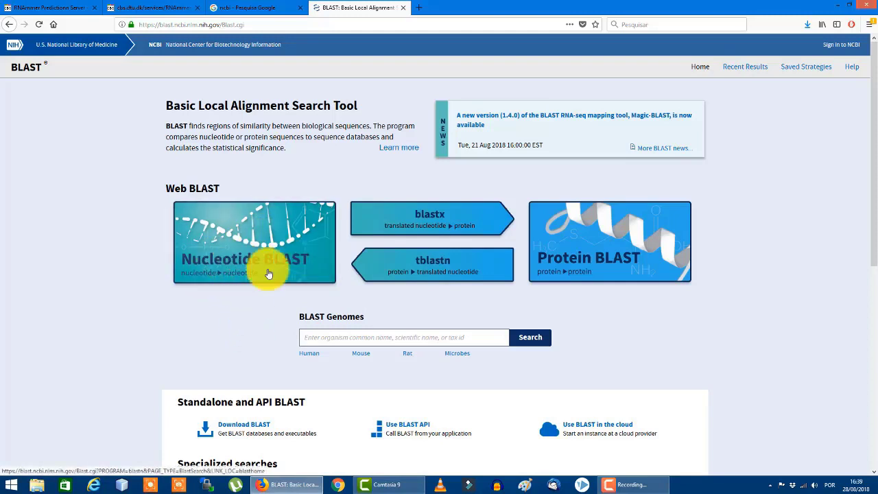
# Open Nucleotide BLAST and paste the copied 16s_rRNA FASTA entry as the query sequence
pyautogui.click(241, 239)
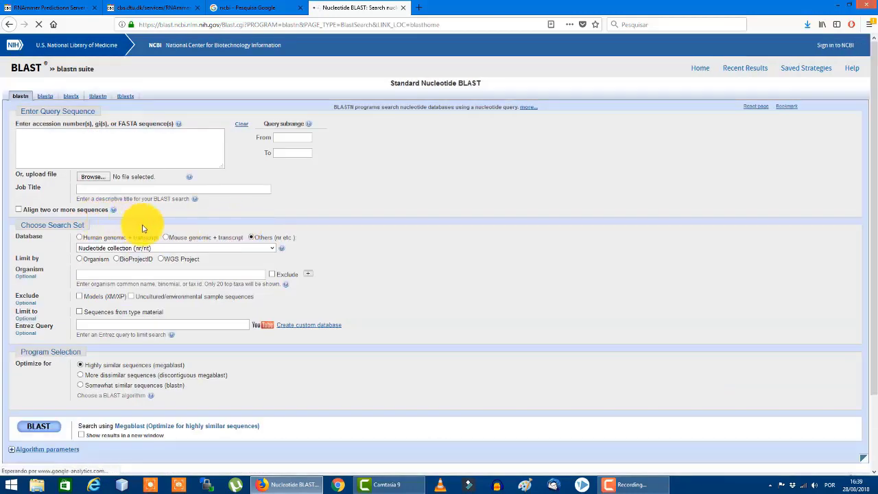
pyautogui.click(168, 150)
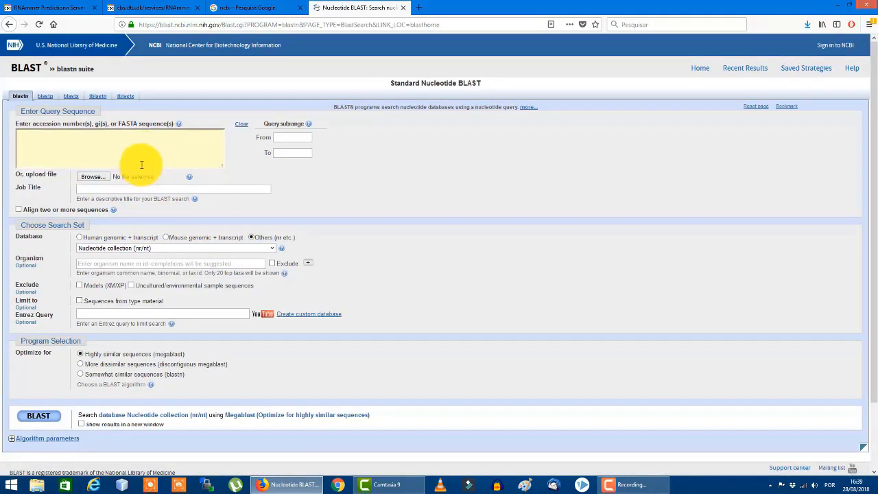
pyautogui.hotkey('ctrl', 'v')
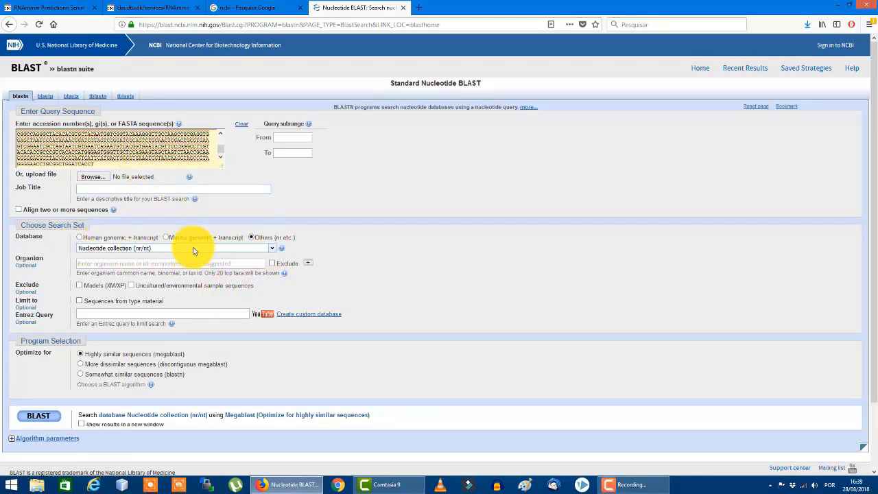
# Choose the 16S ribosomal RNA sequences (Bacteria and Archaea) database and run the Megablast search
pyautogui.click(274, 248)
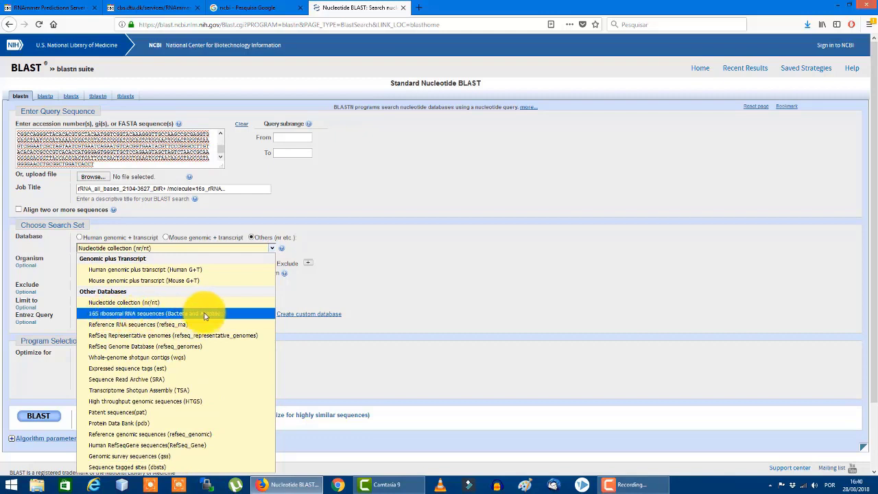
pyautogui.click(126, 314)
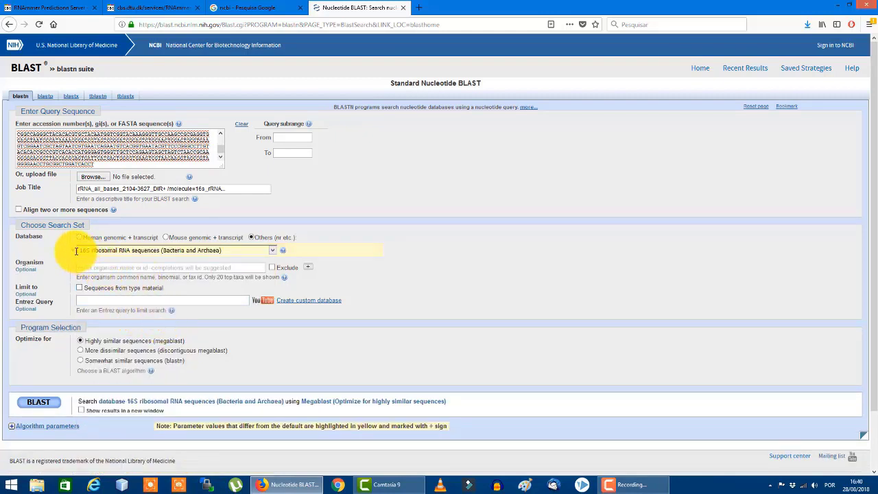
pyautogui.click(42, 404)
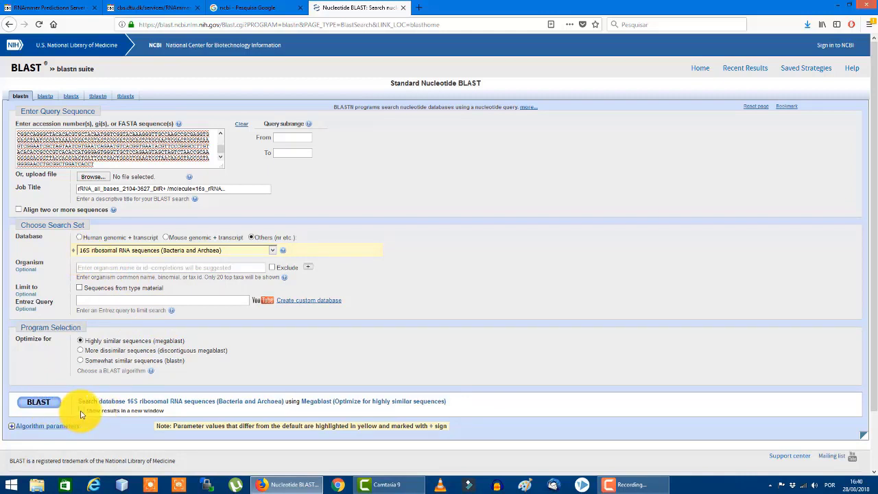
pyautogui.click(48, 405)
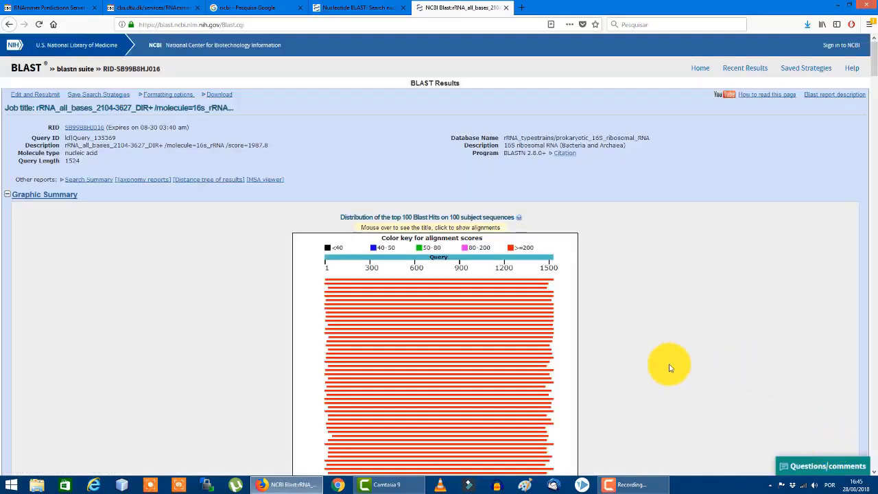
# Examine the job details and the graphic summary of alignment scores along the query in the BLAST results
pyautogui.scroll(-1, 639, 347)
pyautogui.scroll(-1, 617, 339)
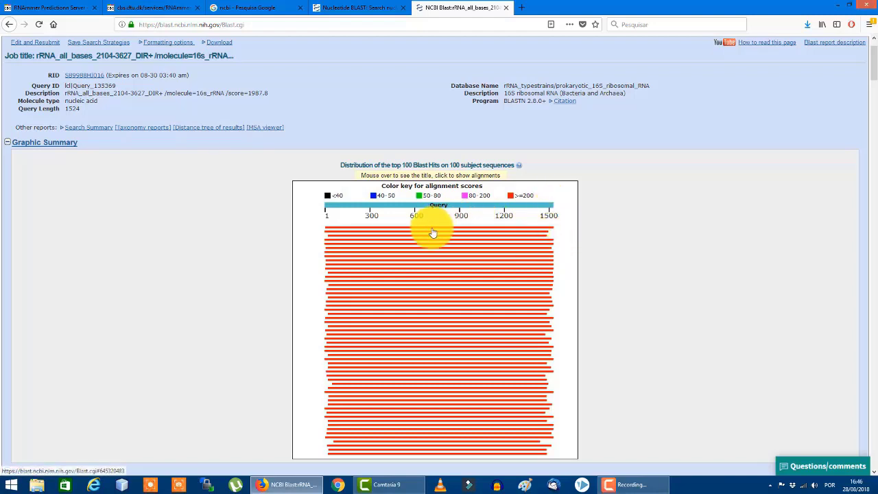
pyautogui.moveTo(432, 233)
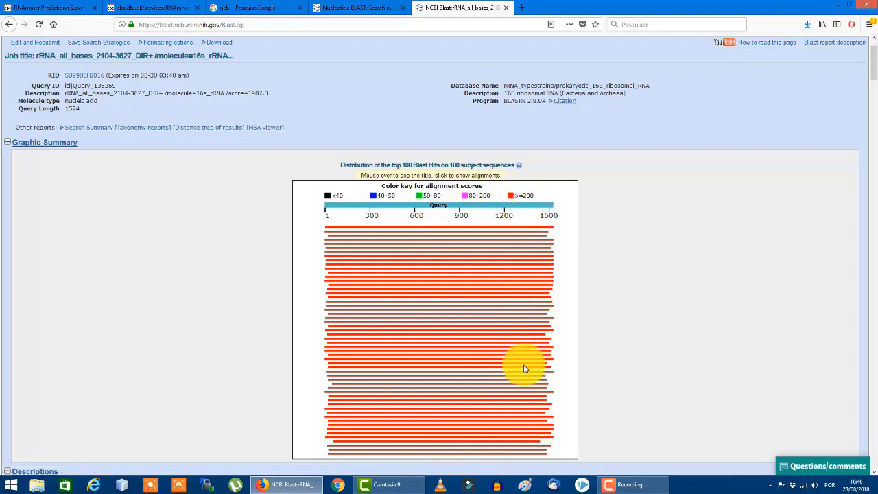
pyautogui.scroll(-2, 570, 351)
pyautogui.scroll(4, 530, 218)
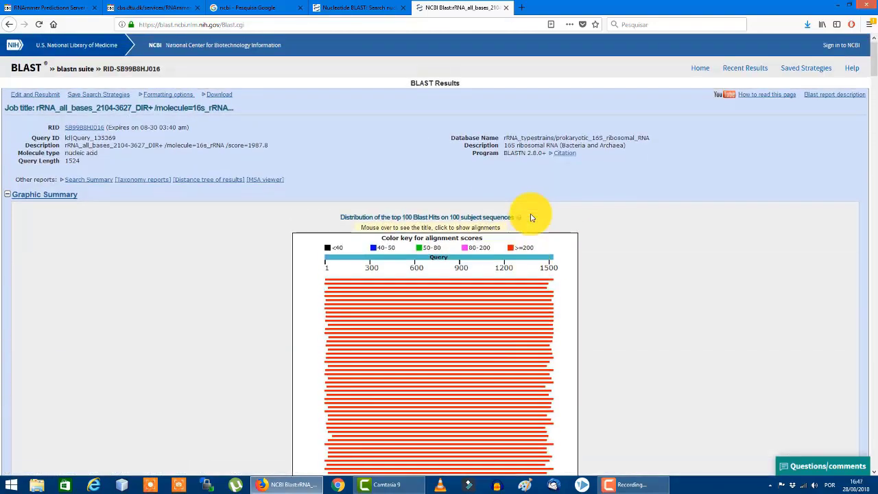
# Examine the table of significant alignments, checking the query cover and E value of the first hit
pyautogui.scroll(-6, 530, 217)
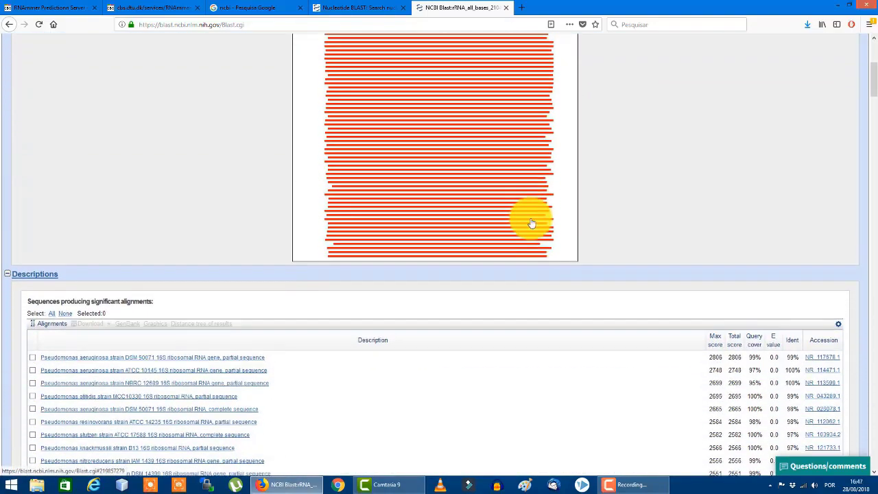
pyautogui.scroll(-3, 532, 223)
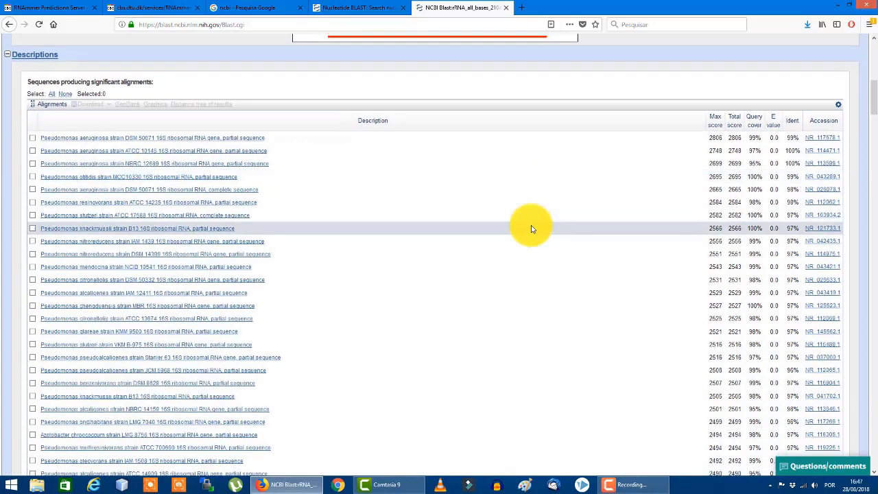
pyautogui.scroll(-1, 530, 229)
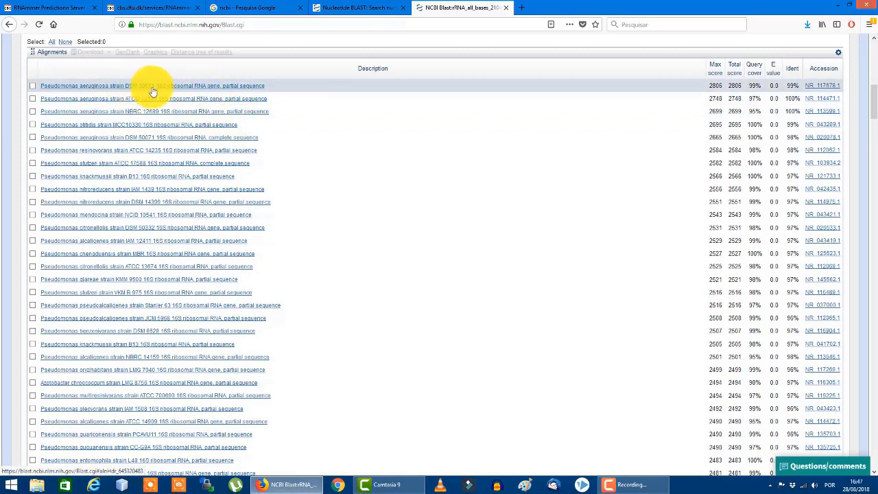
pyautogui.doubleClick(752, 85)
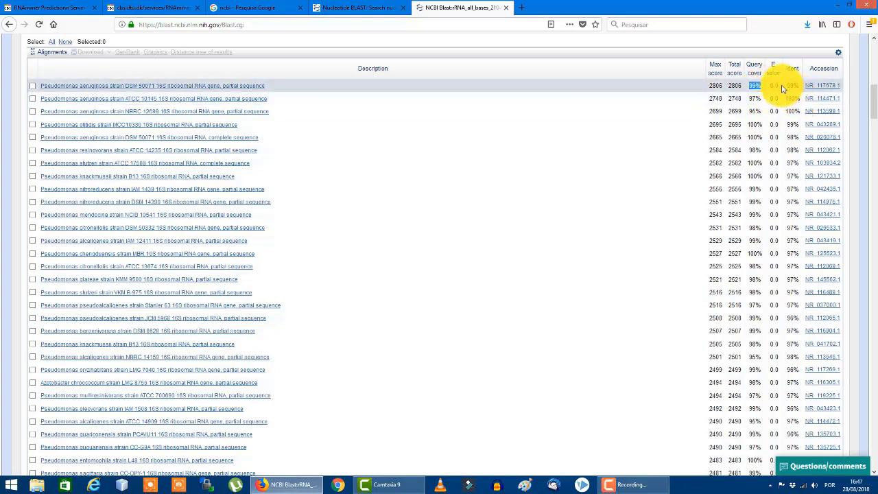
pyautogui.doubleClick(773, 85)
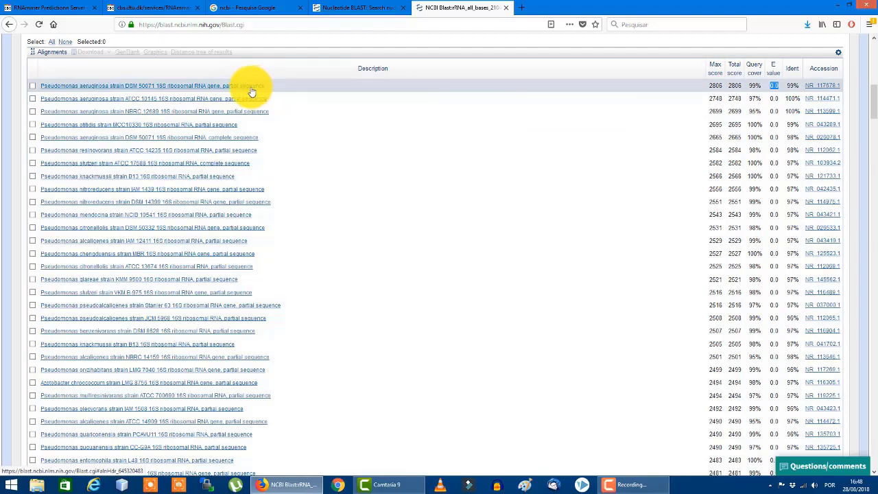
# Examine the first hit's detailed alignment, checking its Expect value, gaps and the match marks between query and subject
pyautogui.scroll(-6, 227, 209)
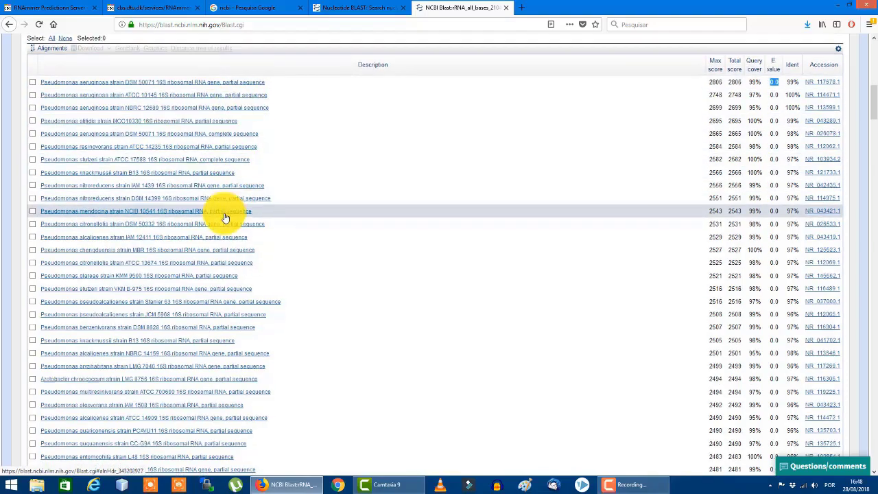
pyautogui.scroll(-15, 247, 206)
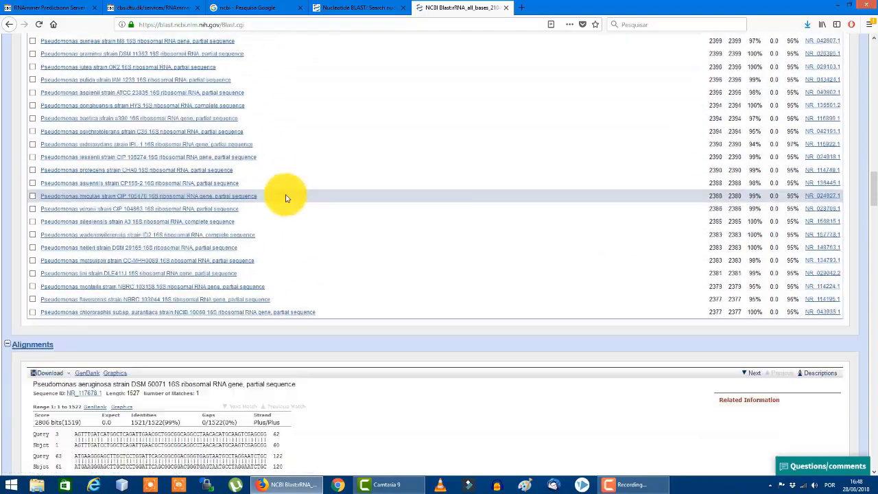
pyautogui.scroll(2, 291, 197)
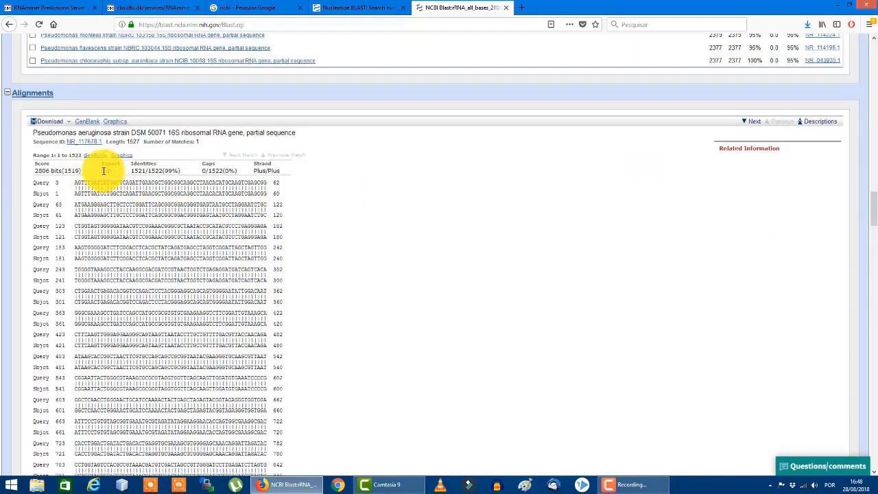
pyautogui.moveTo(103, 171); pyautogui.dragTo(117, 175)
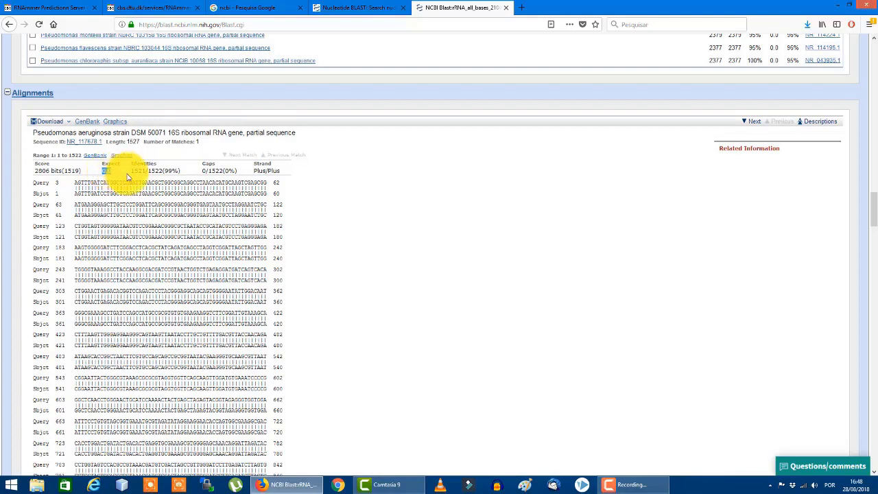
pyautogui.doubleClick(205, 171)
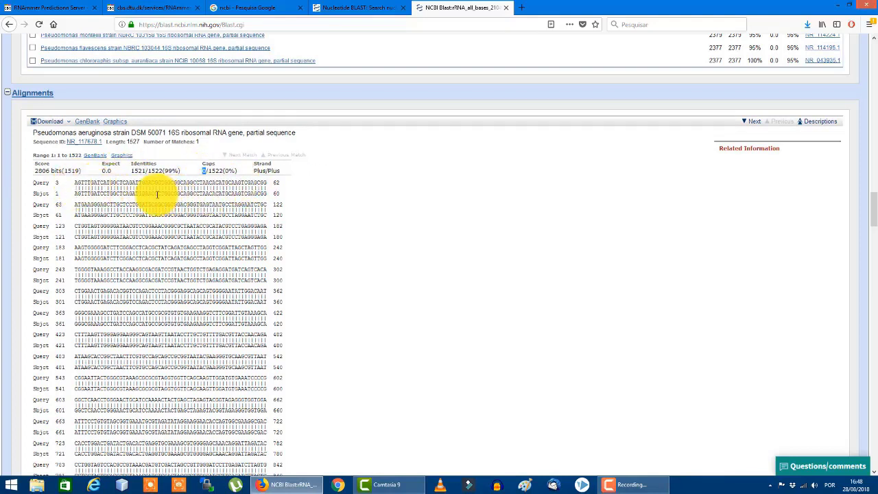
pyautogui.moveTo(177, 186); pyautogui.dragTo(256, 188)
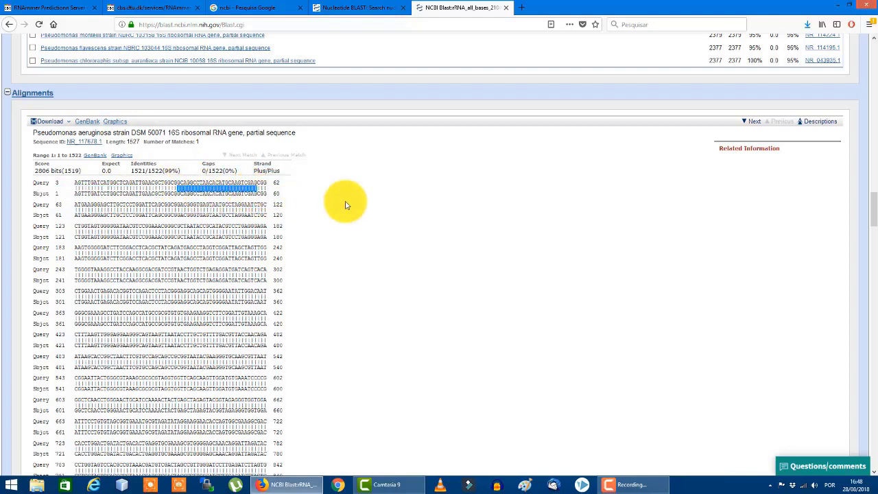
# Find the Pseudomonas aeruginosa strain DSM 50071 complete sequence alignment and inspect its gaps and its start and end positions
pyautogui.scroll(-10, 346, 204)
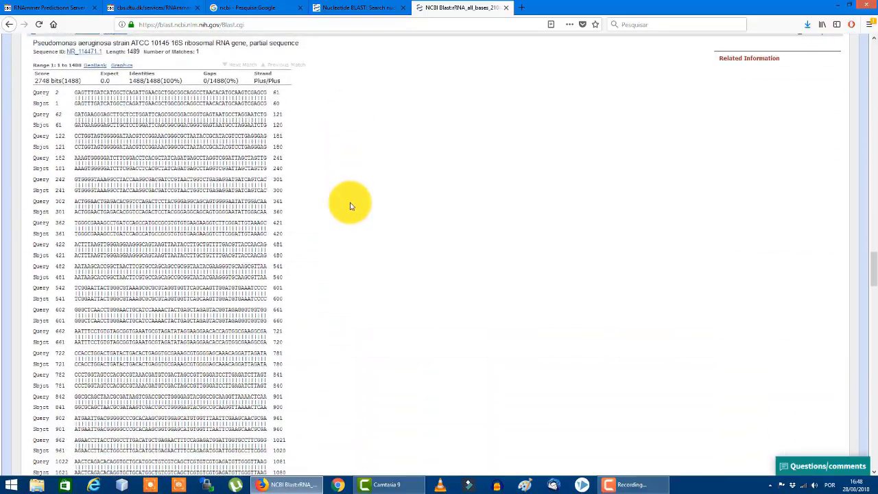
pyautogui.scroll(-9, 350, 204)
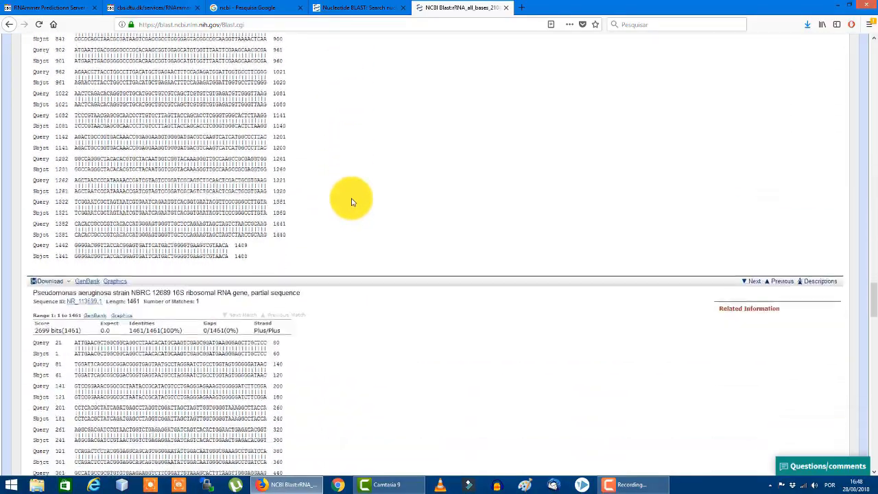
pyautogui.scroll(-10, 351, 202)
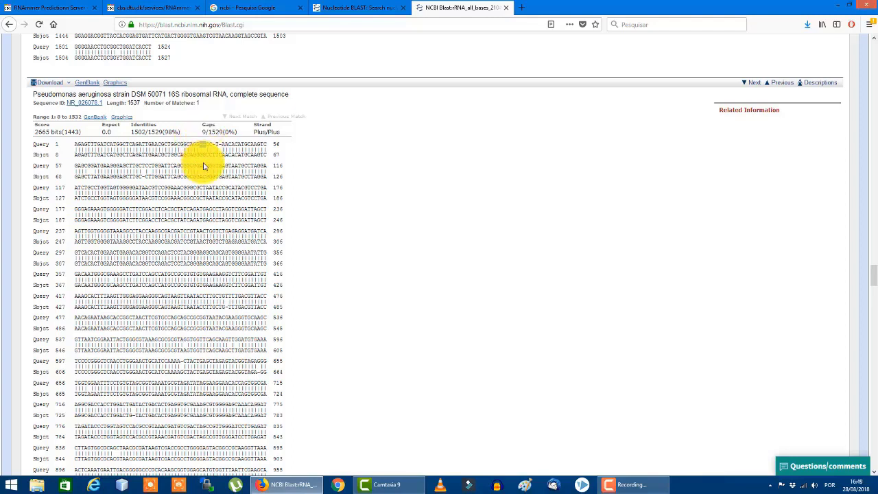
pyautogui.moveTo(205, 145); pyautogui.dragTo(198, 146)
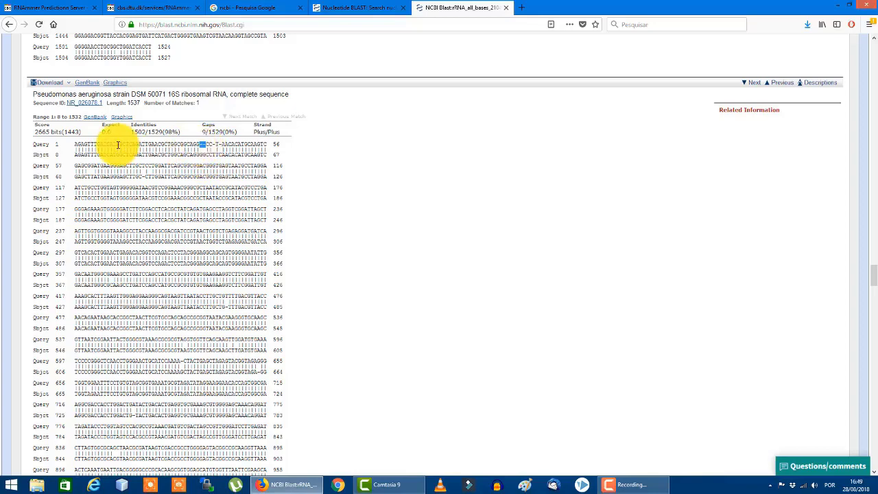
pyautogui.click(78, 145)
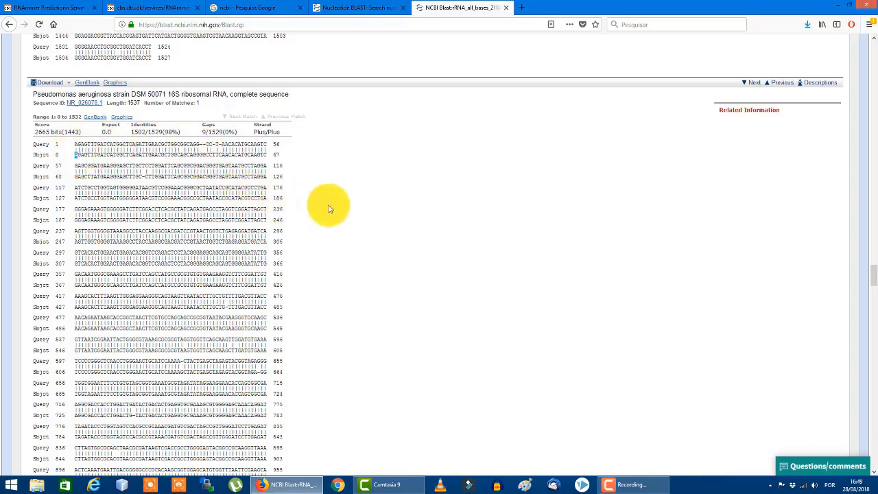
pyautogui.scroll(-5, 328, 203)
pyautogui.scroll(-6, 307, 212)
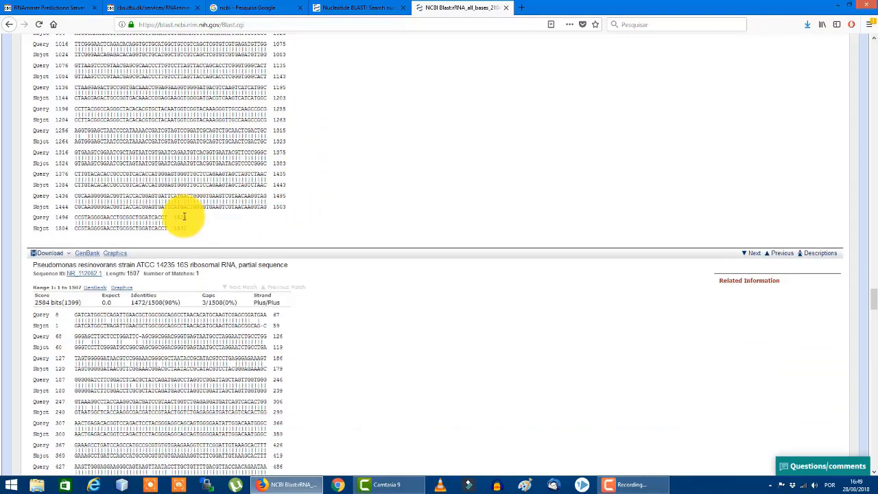
pyautogui.moveTo(169, 216); pyautogui.dragTo(185, 229)
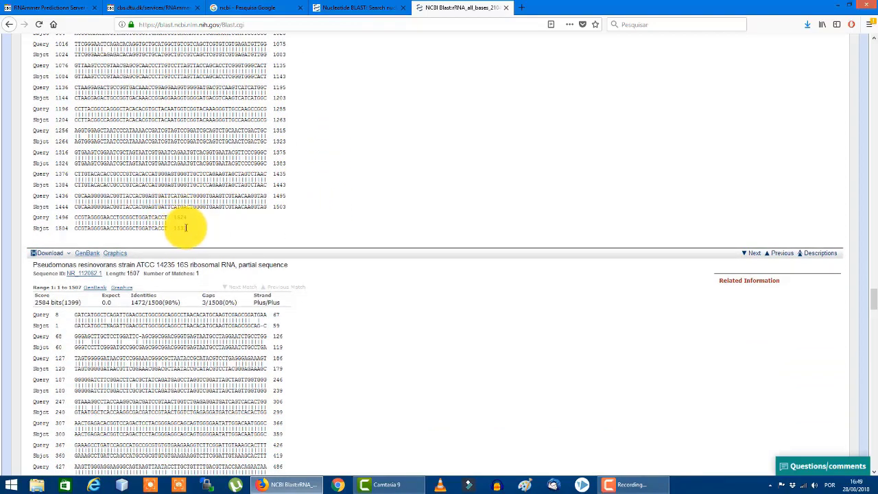
# Compare the subject's aligned start and end positions with the full length of the DSM 50071 complete sequence
pyautogui.scroll(7, 310, 221)
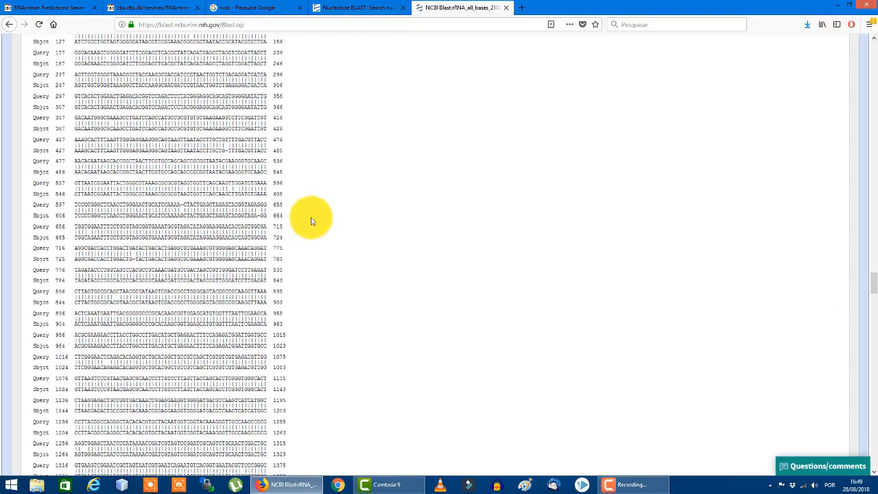
pyautogui.scroll(5, 311, 221)
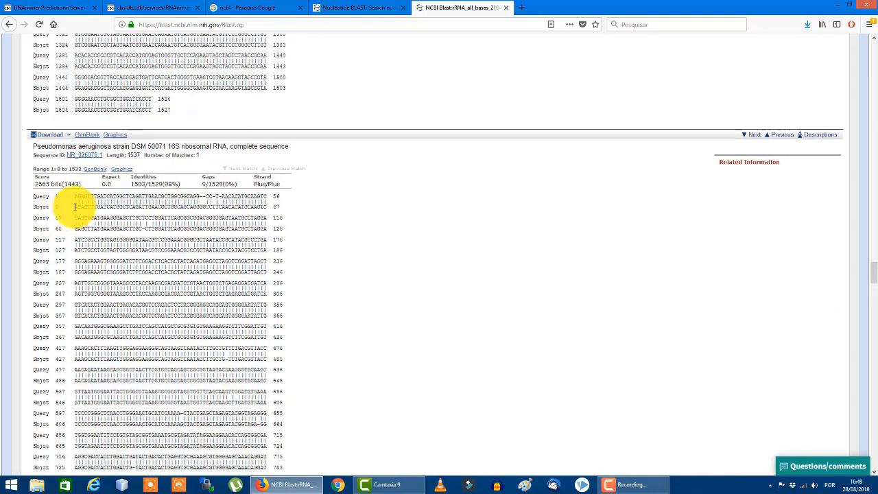
pyautogui.moveTo(75, 208); pyautogui.dragTo(54, 208)
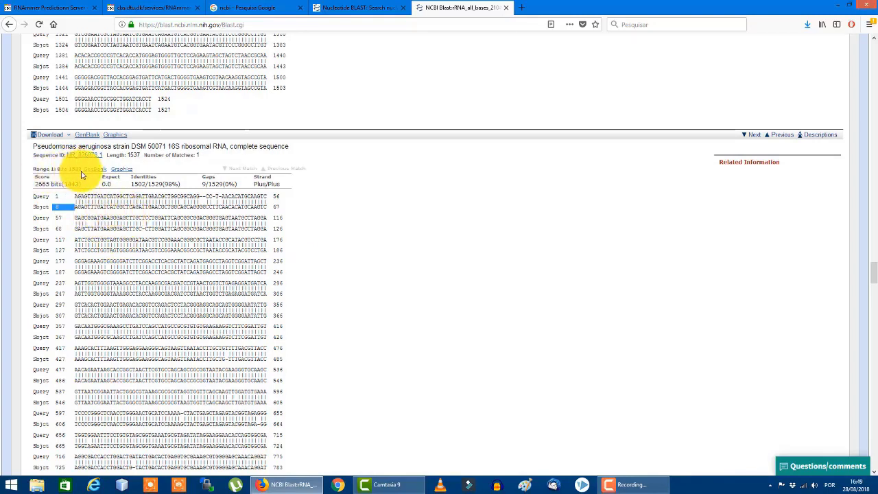
pyautogui.click(137, 154)
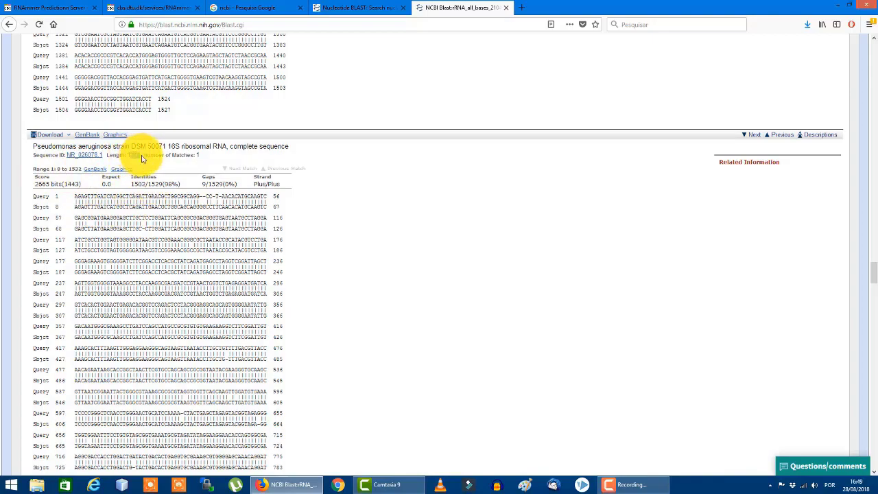
pyautogui.scroll(-3, 240, 224)
pyautogui.scroll(-4, 252, 228)
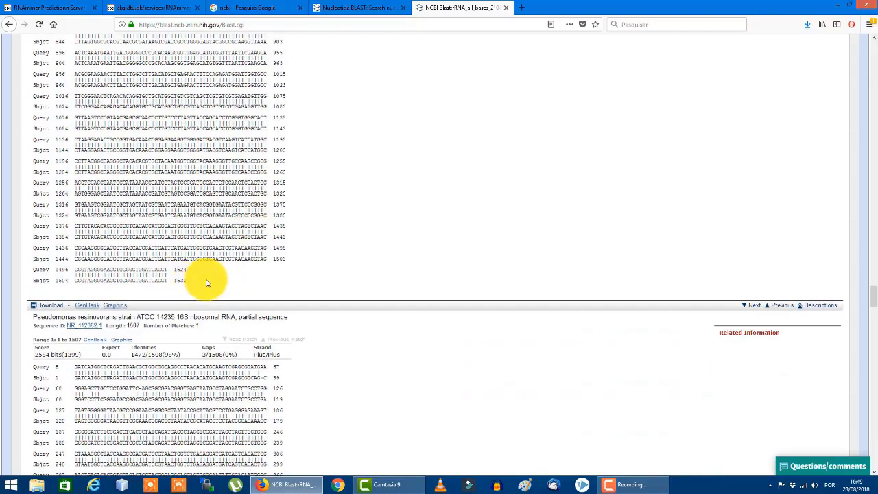
pyautogui.scroll(1, 267, 255)
pyautogui.scroll(6, 269, 257)
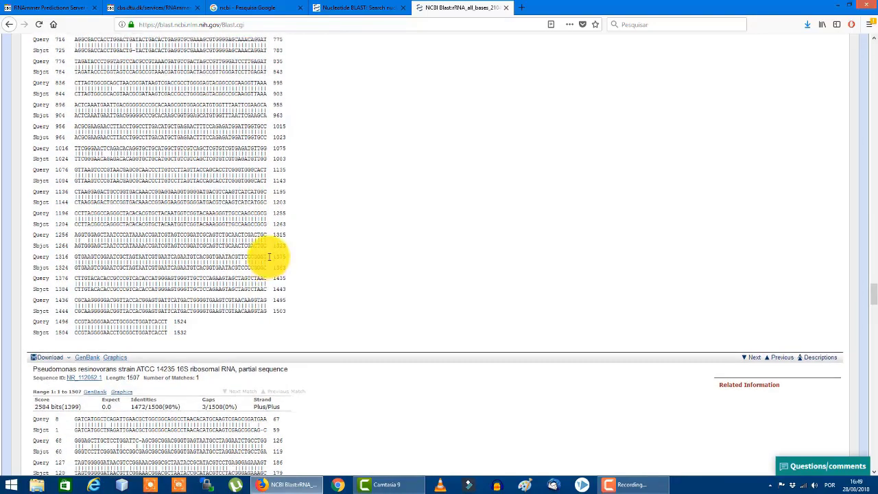
pyautogui.scroll(3, 319, 252)
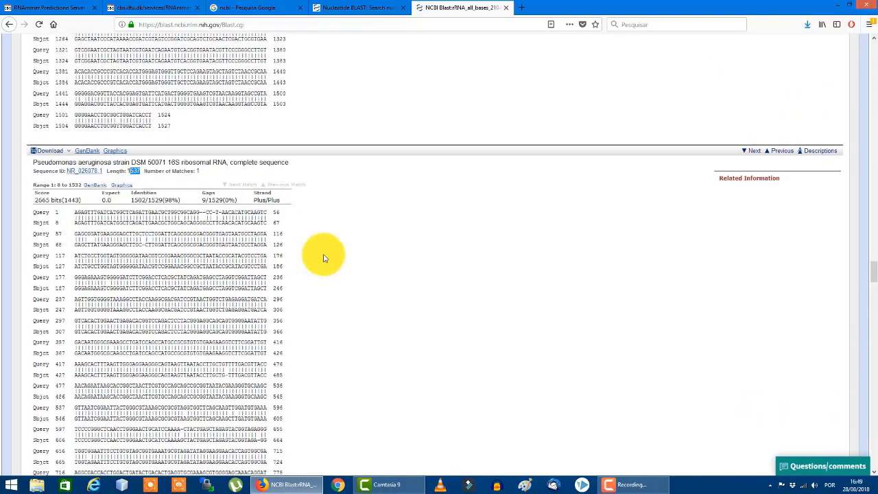
# Search the web for "softberry" in a new browser tab
pyautogui.scroll(7, 326, 258)
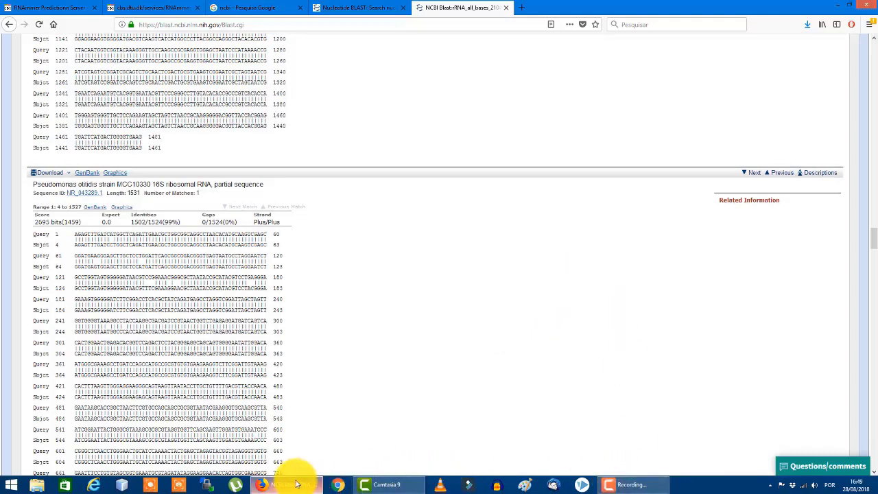
pyautogui.click(523, 11)
pyautogui.write('sof')
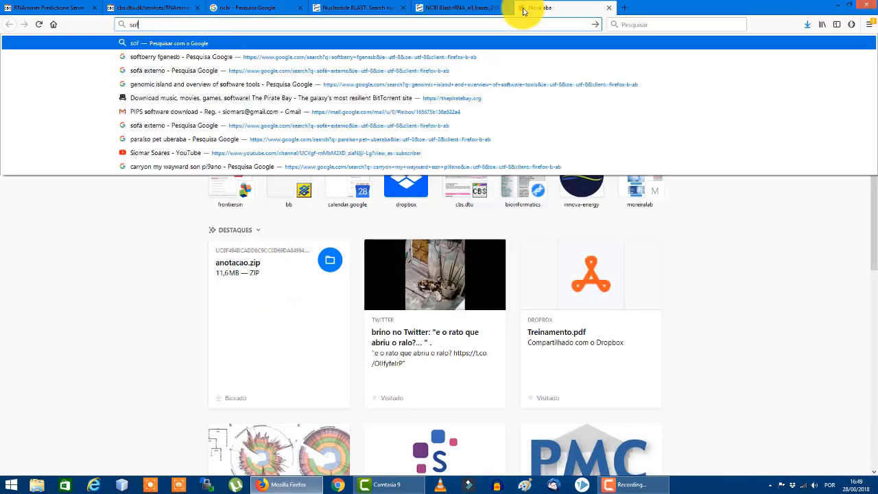
pyautogui.write('tberry')
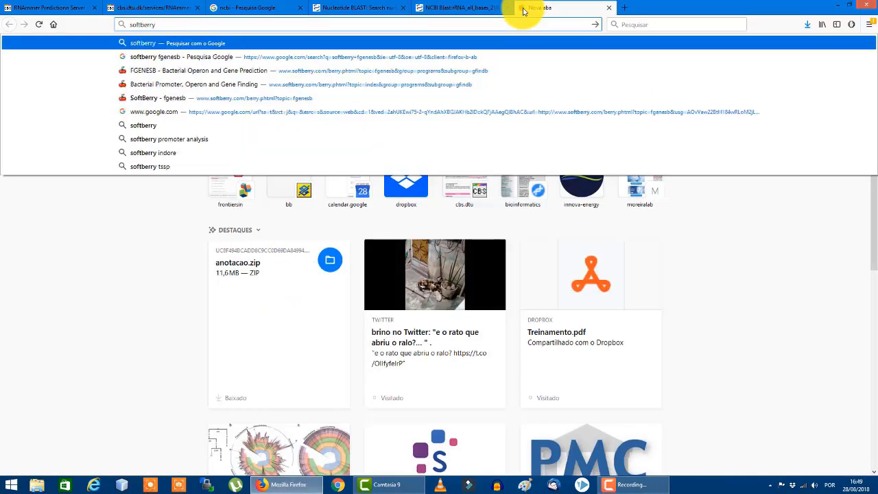
pyautogui.press('Return')
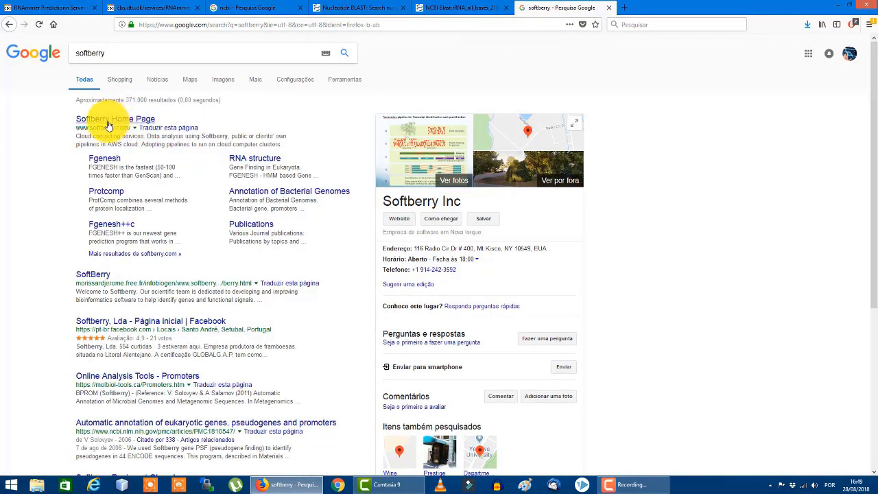
# Open the Softberry home page from the search results and close the results tab
pyautogui.doubleClick(103, 53)
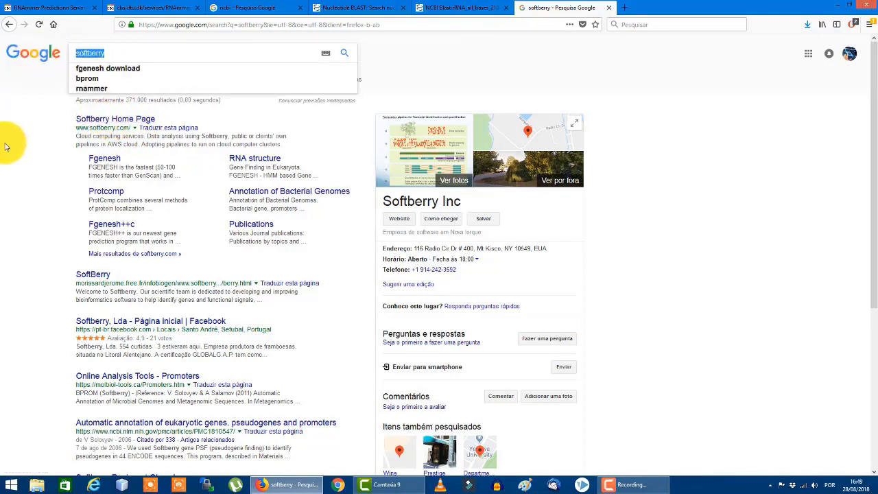
pyautogui.click(115, 120)
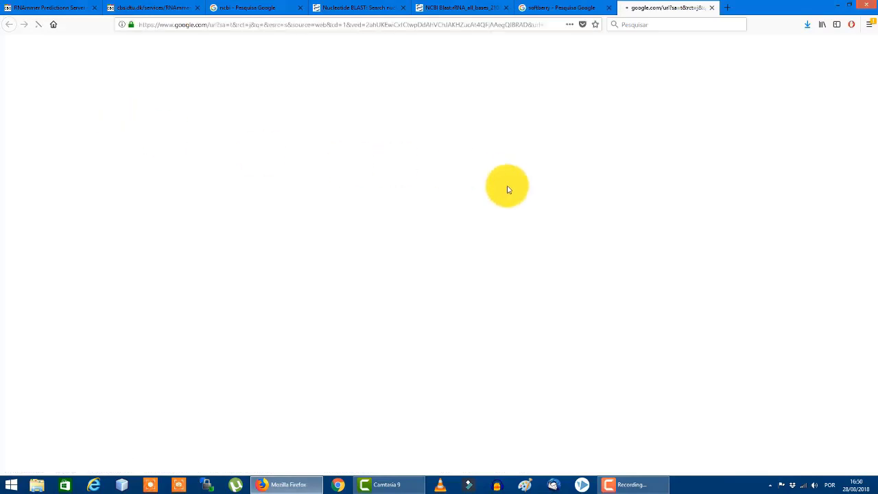
pyautogui.click(609, 8)
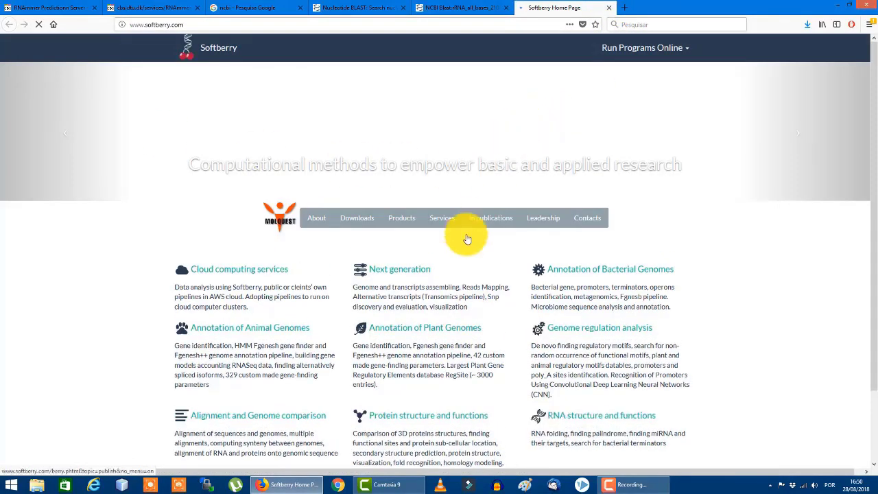
# Open Softberry's online FGENESB program for operon and gene finding in bacteria
pyautogui.scroll(-3, 541, 272)
pyautogui.scroll(3, 541, 271)
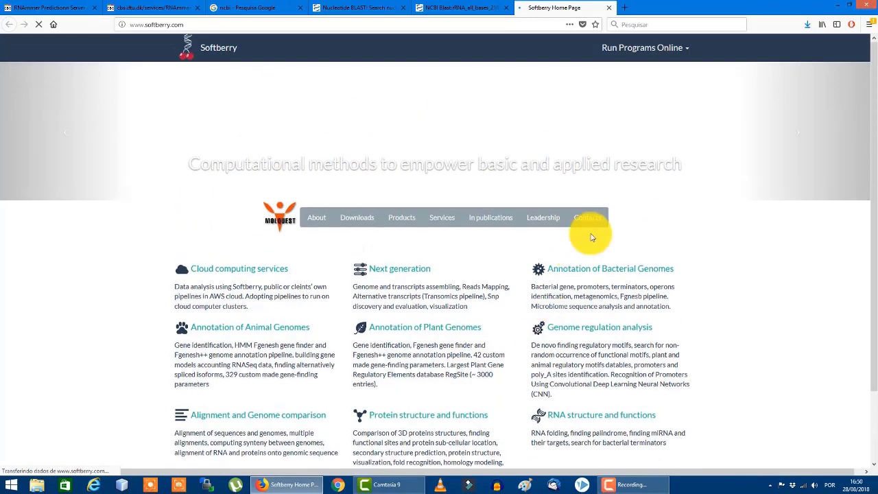
pyautogui.click(683, 57)
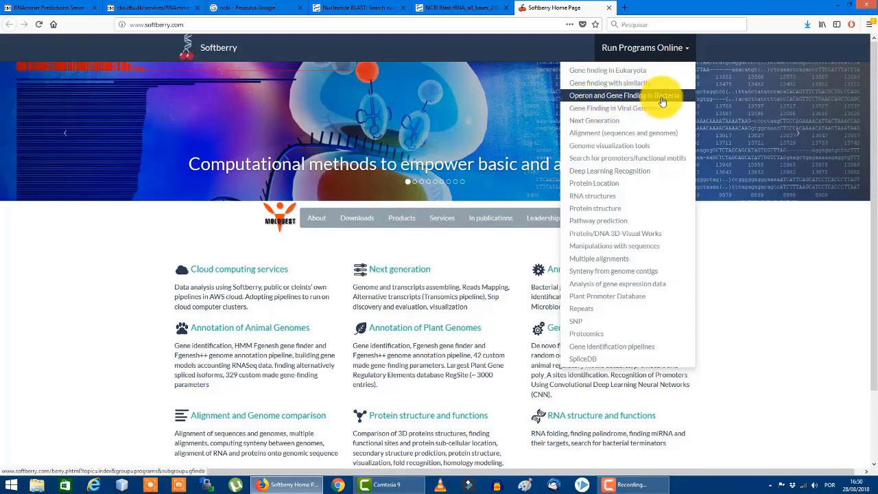
pyautogui.click(663, 101)
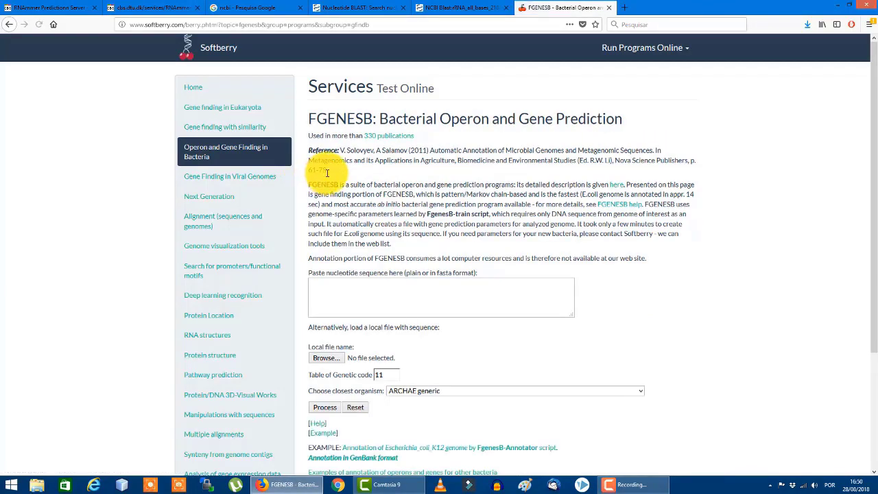
# Load treinamento.fasta from the anotacao folder as the local sequence file for FGENESB
pyautogui.scroll(-3, 334, 172)
pyautogui.click(337, 192)
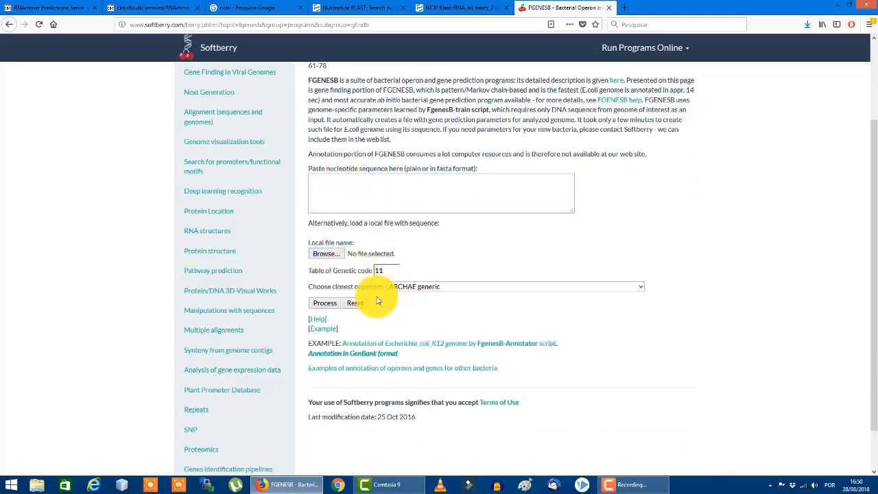
pyautogui.click(332, 256)
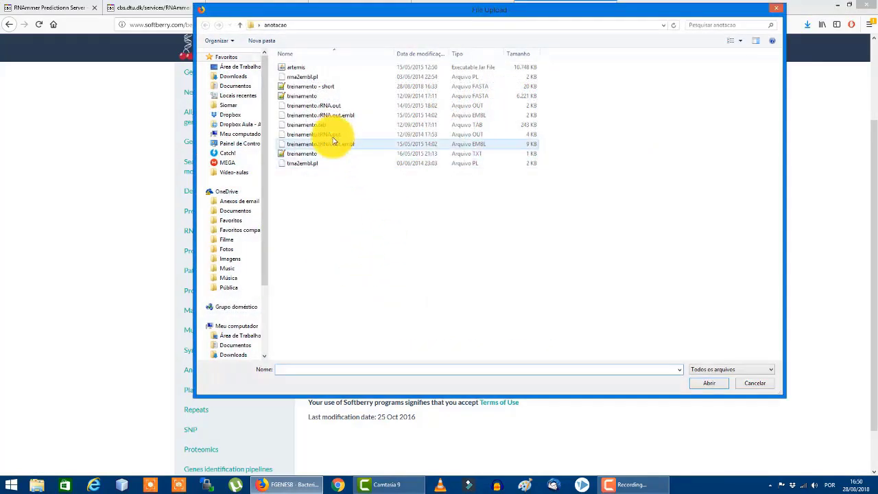
pyautogui.click(313, 97)
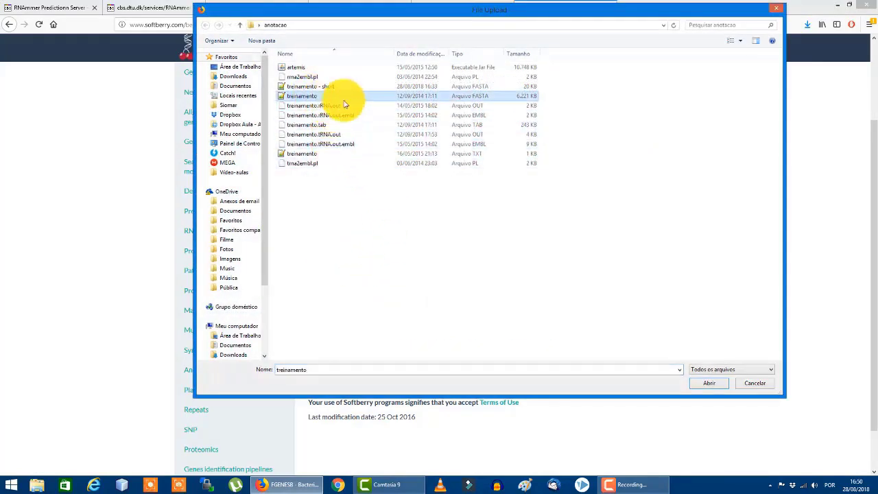
pyautogui.click(714, 386)
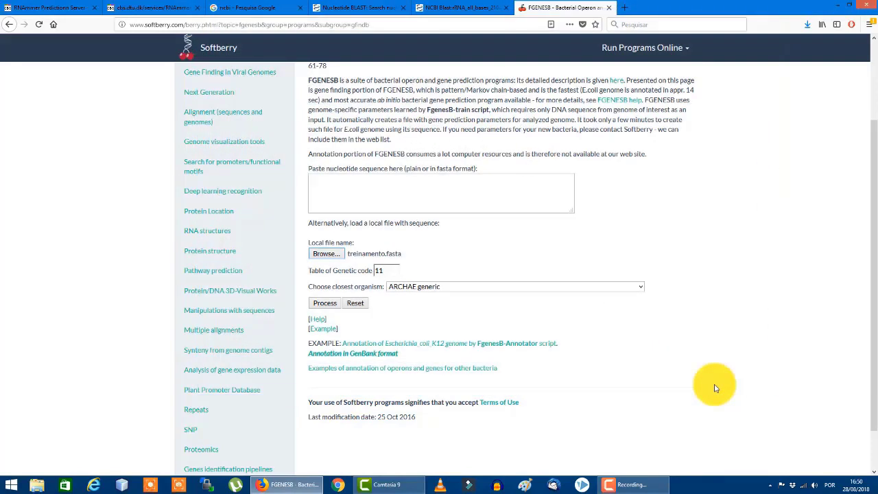
# Choose Pseudomonas putida KT2440 as the closest organism and run the gene prediction
pyautogui.click(440, 287)
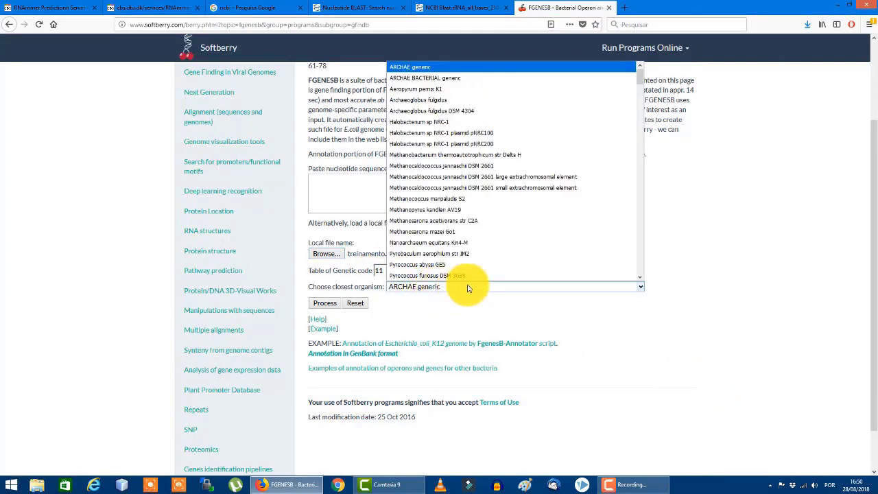
pyautogui.scroll(-20, 532, 233)
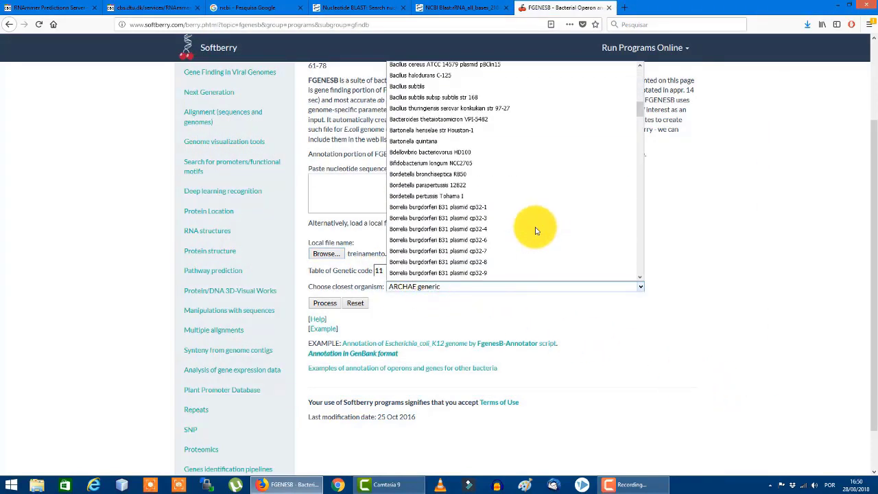
pyautogui.scroll(-20, 530, 240)
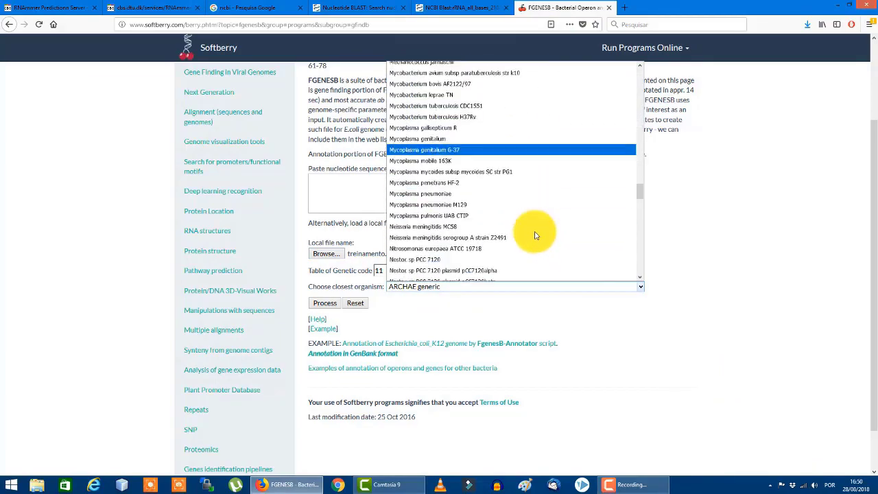
pyautogui.scroll(-3, 530, 240)
pyautogui.scroll(20, 528, 234)
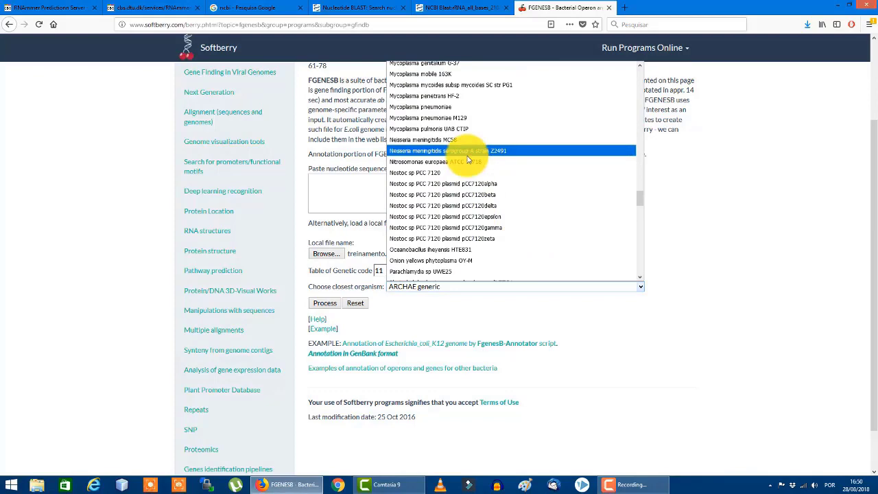
pyautogui.scroll(-4, 474, 158)
pyautogui.scroll(-3, 478, 179)
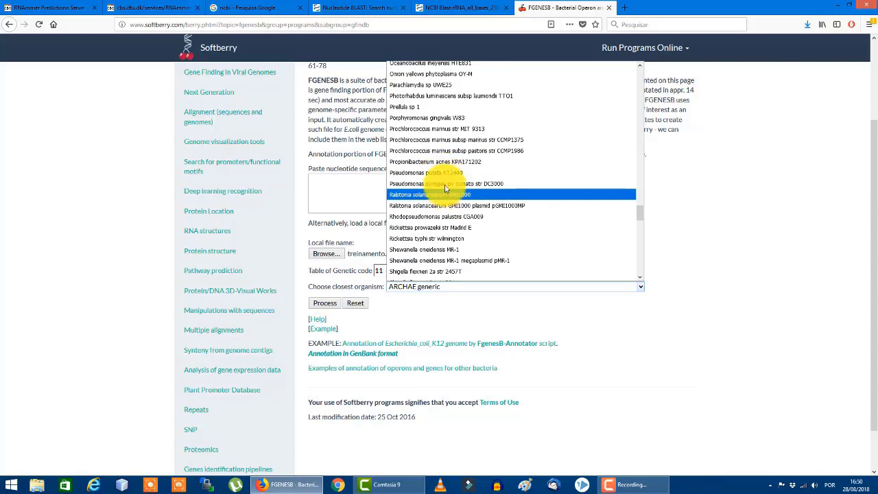
pyautogui.click(421, 173)
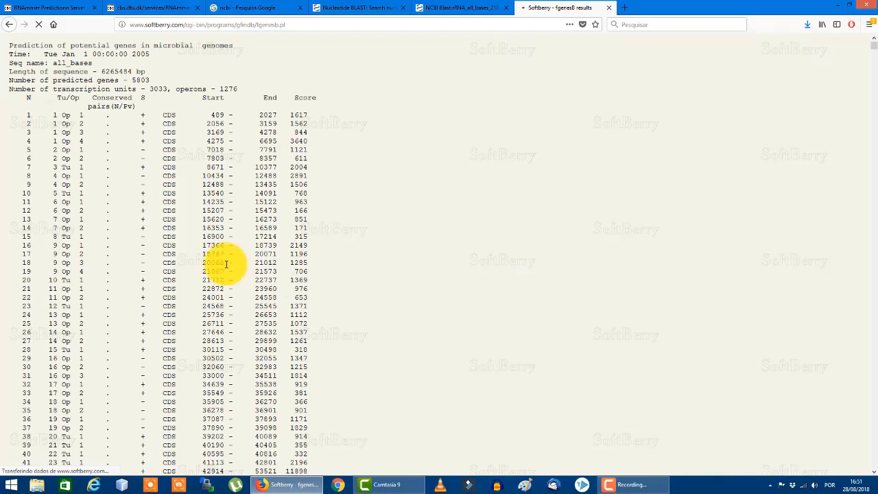
# Examine the predicted gene table, checking the first two operons and the first gene's type, strand, start, end and score
pyautogui.moveTo(51, 120); pyautogui.dragTo(318, 138)
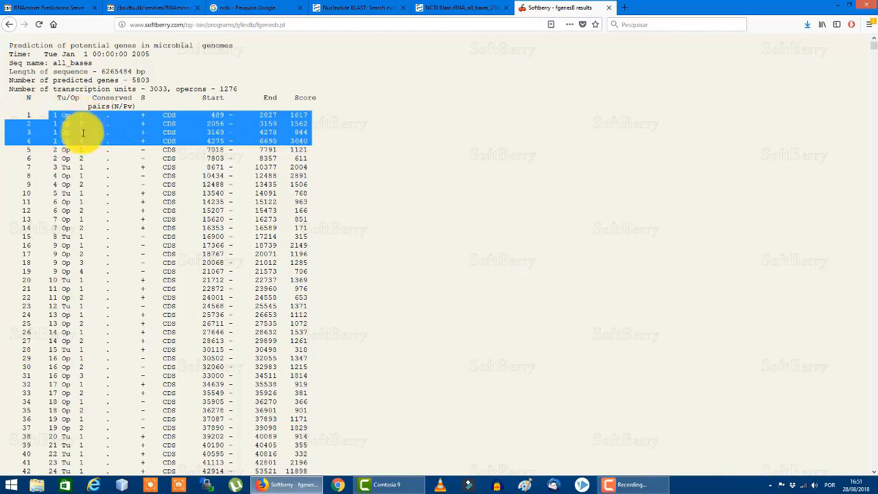
pyautogui.moveTo(54, 149); pyautogui.dragTo(314, 163)
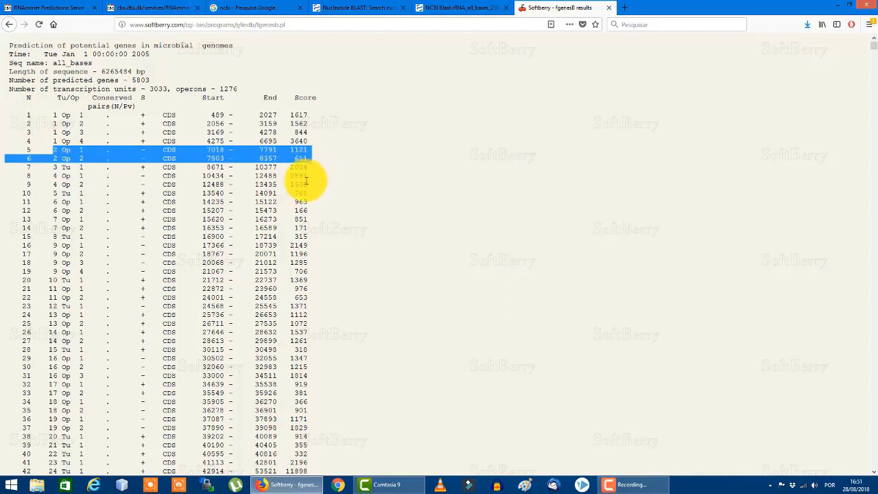
pyautogui.click(161, 112)
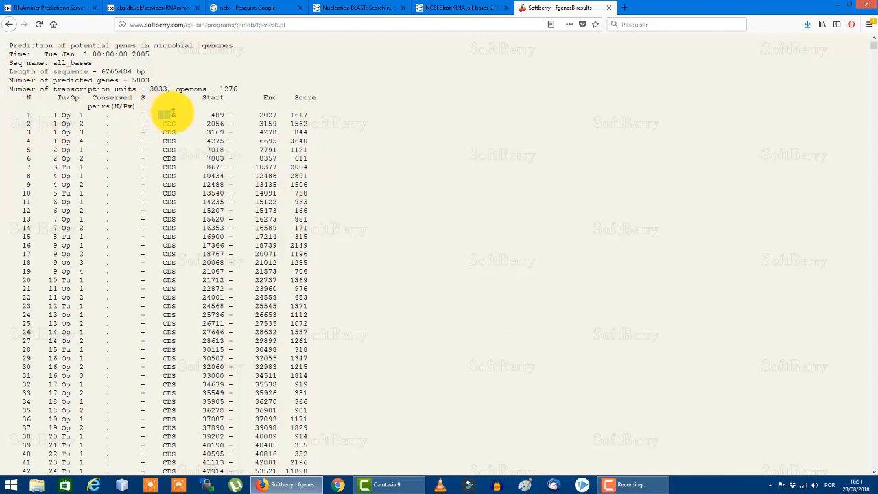
pyautogui.moveTo(178, 112); pyautogui.dragTo(144, 118)
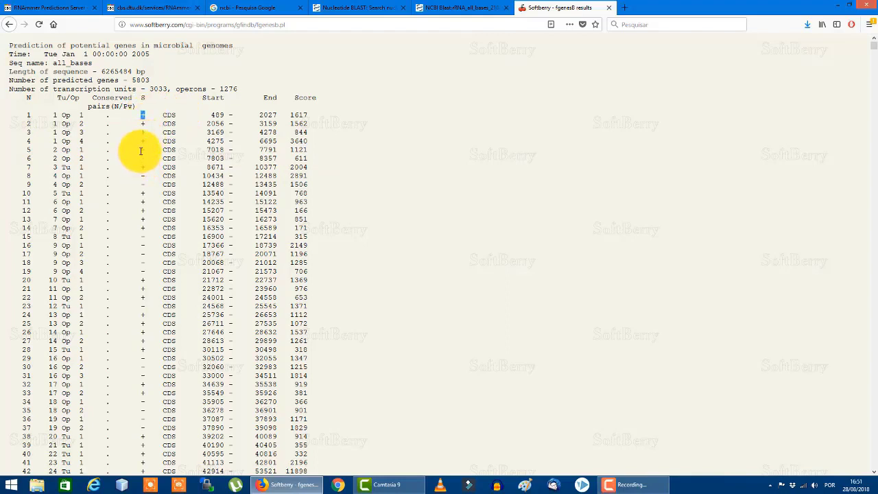
pyautogui.doubleClick(145, 151)
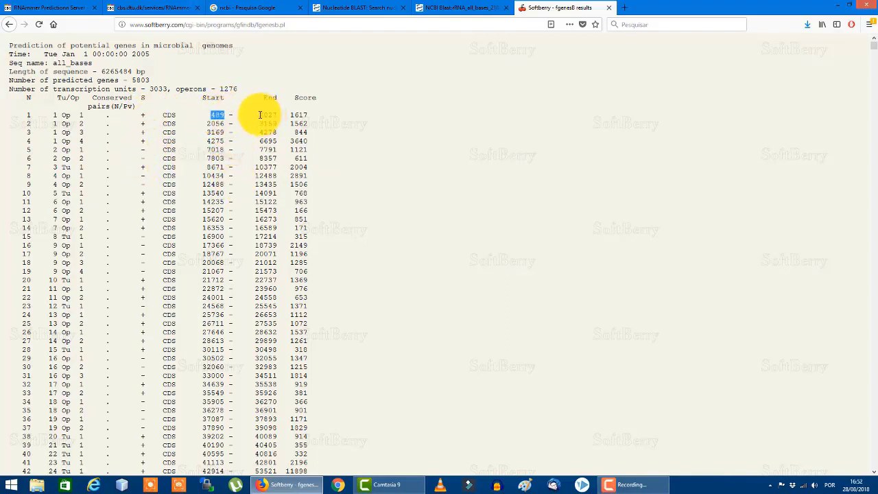
pyautogui.moveTo(260, 114); pyautogui.dragTo(279, 117)
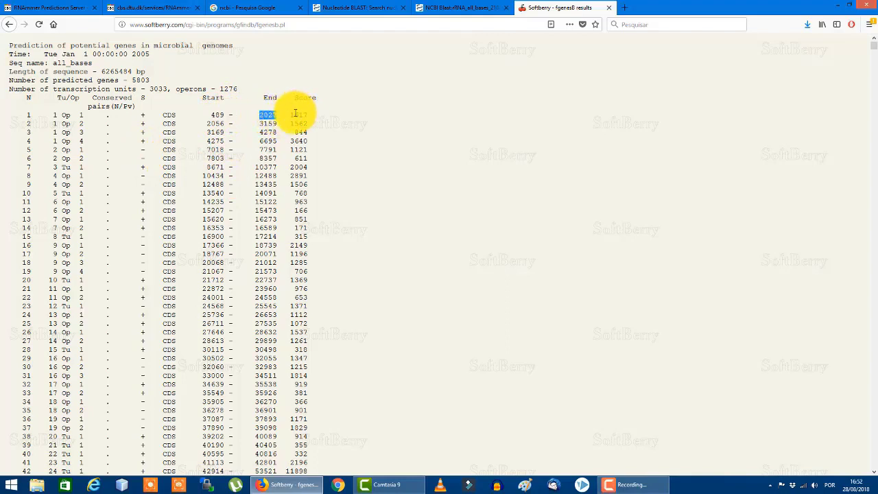
pyautogui.doubleClick(300, 115)
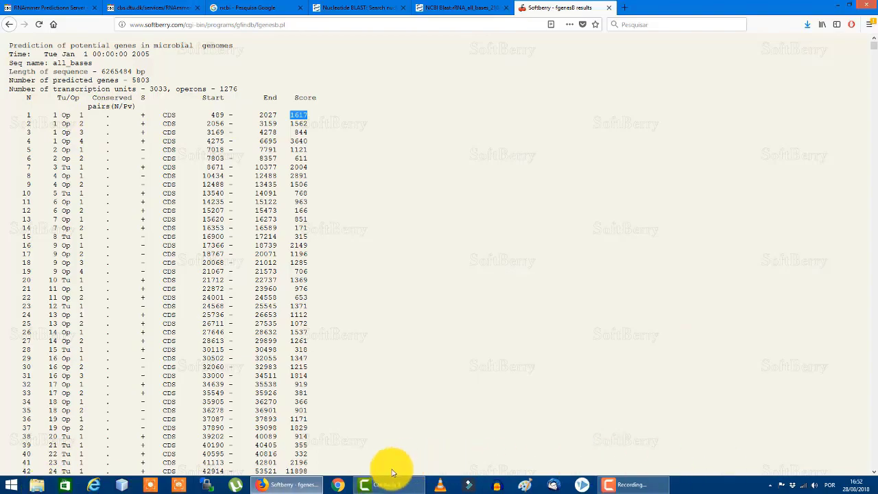
# Switch to the desktop, open the anotacao folder and select the rrna2embl.pl script
pyautogui.click(295, 483)
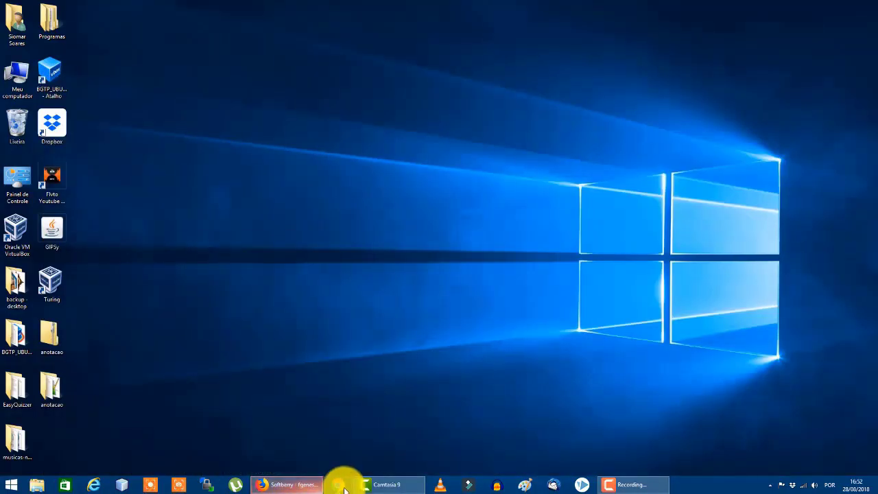
pyautogui.doubleClick(42, 376)
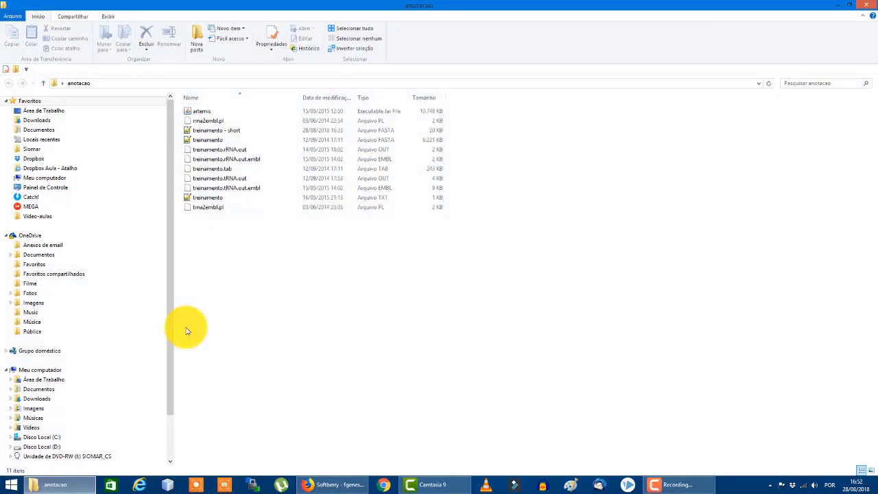
pyautogui.click(240, 208)
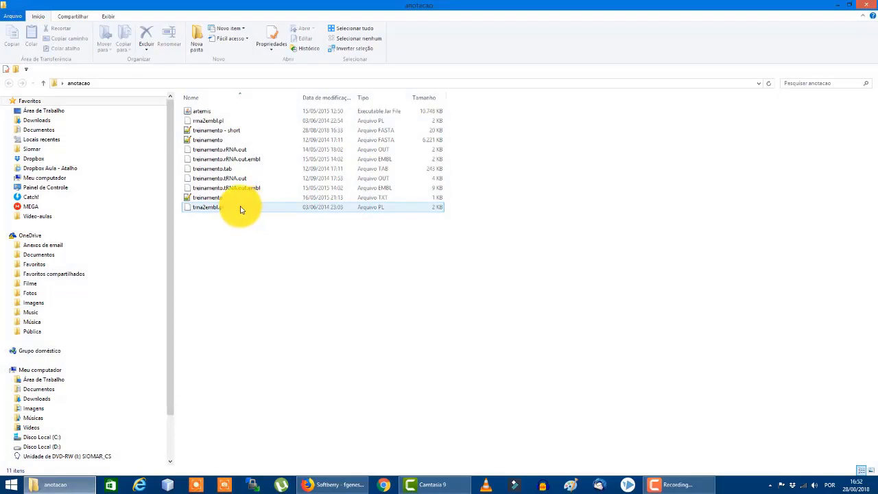
pyautogui.click(226, 121)
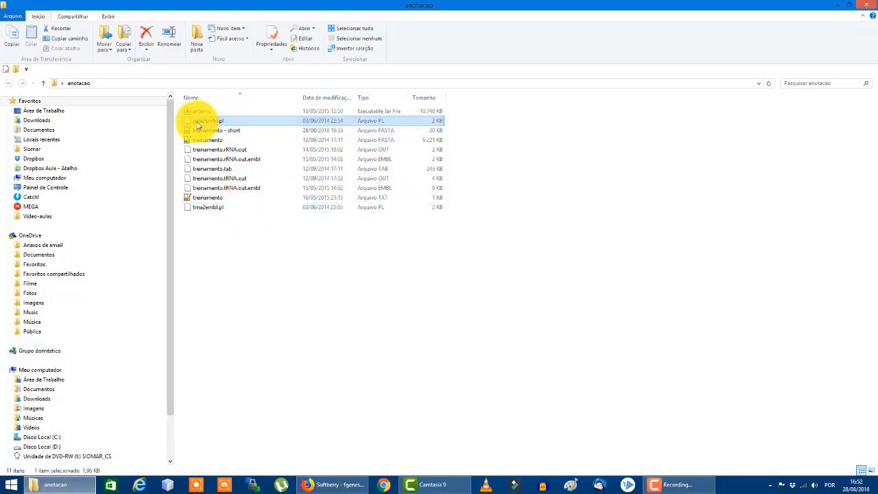
pyautogui.doubleClick(217, 125)
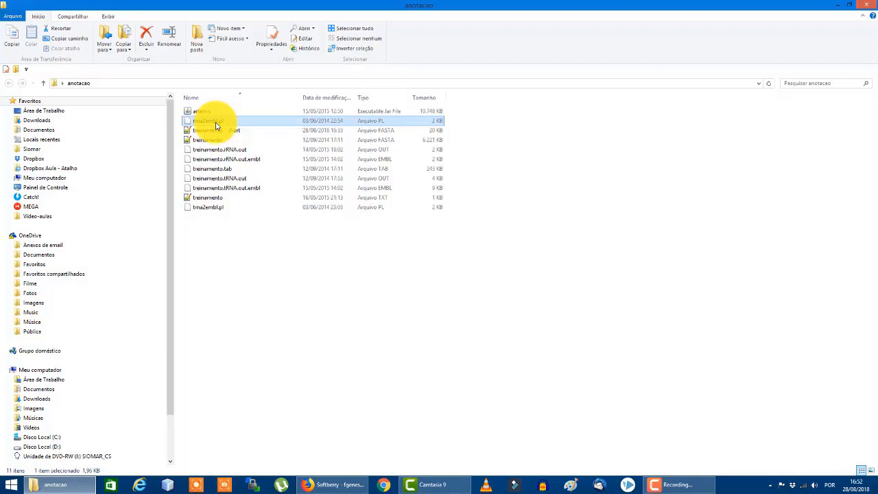
pyautogui.click(476, 253)
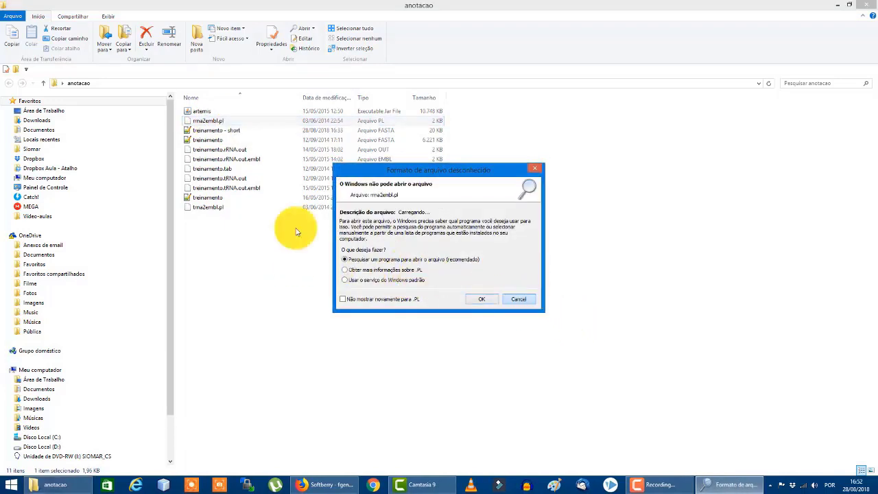
pyautogui.click(515, 298)
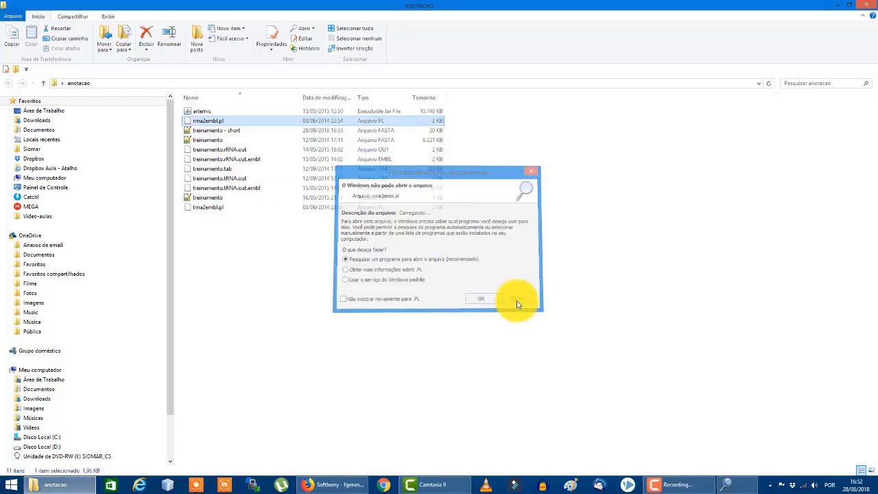
pyautogui.rightClick(208, 122)
pyautogui.click(206, 164)
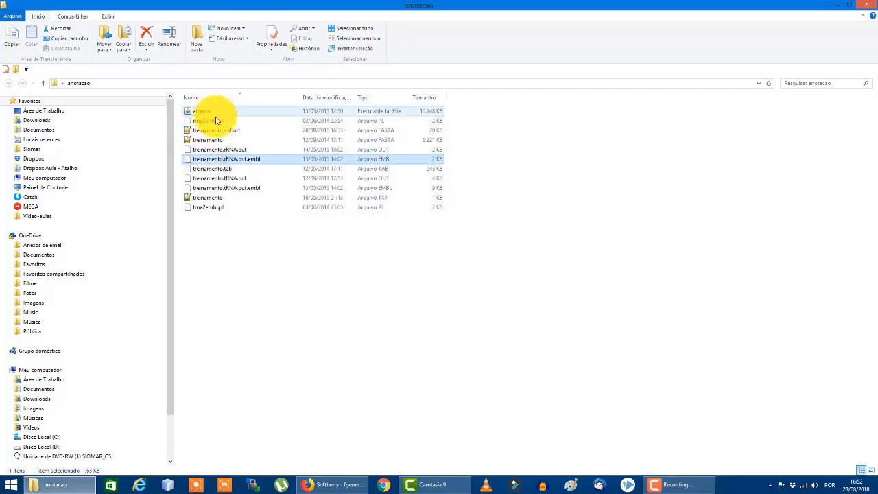
# Open treinamento.rRNA.out in Notepad++, highlight all of its rRNA prediction rows, and return to the anotacao folder
pyautogui.click(231, 151)
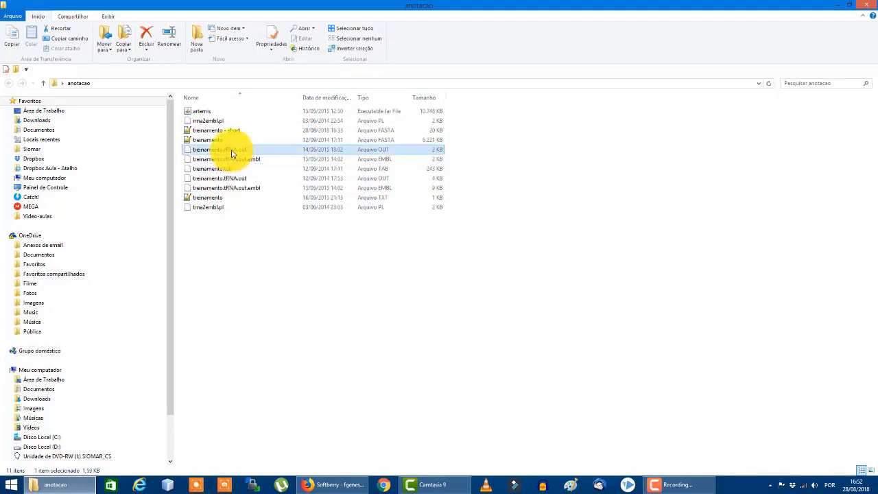
pyautogui.rightClick(232, 153)
pyautogui.click(278, 171)
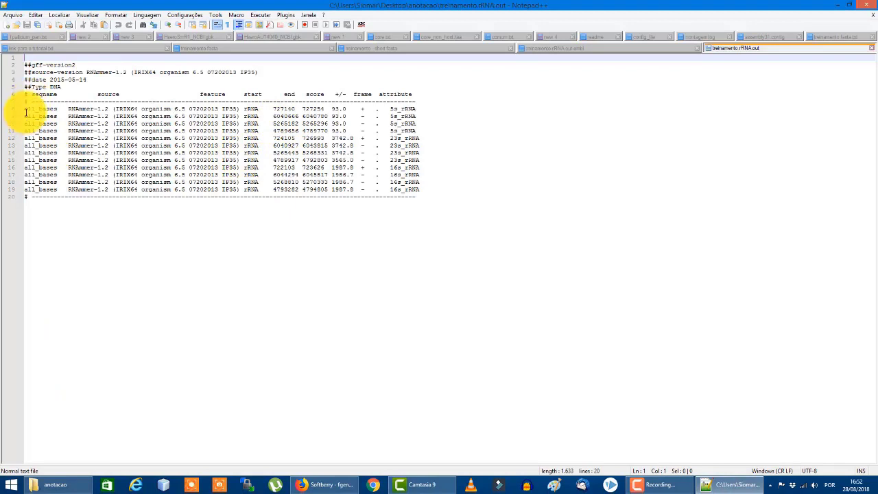
pyautogui.moveTo(25, 108); pyautogui.dragTo(461, 189)
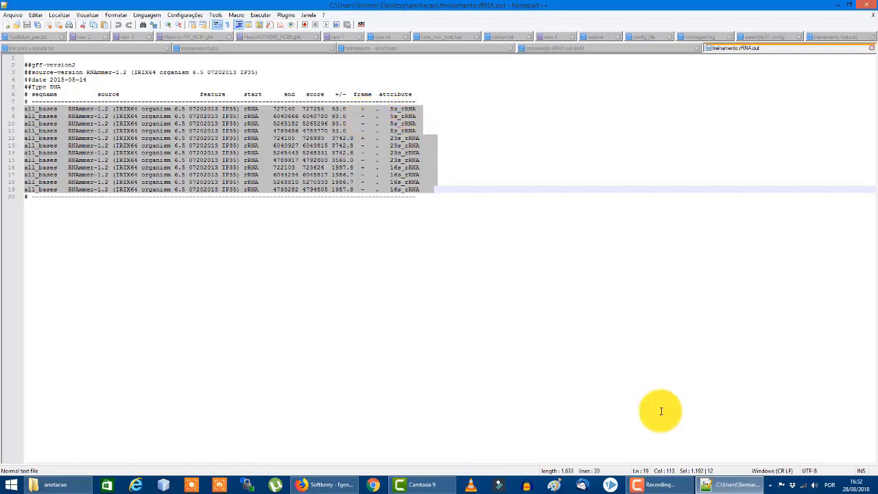
pyautogui.click(731, 485)
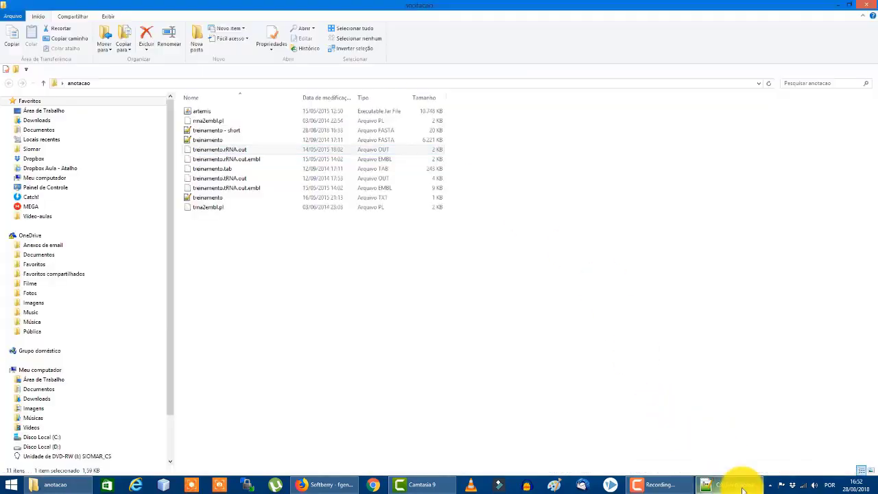
# Open treinamento.rRNA.out.embl in Notepad++ and highlight the first rRNA feature entry, lines 1 to 3
pyautogui.click(243, 162)
pyautogui.doubleClick(242, 162)
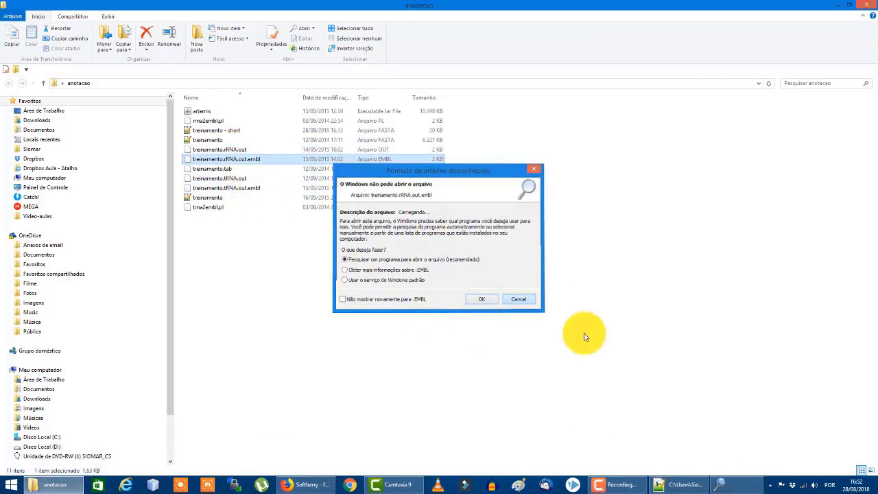
pyautogui.click(519, 300)
pyautogui.rightClick(232, 161)
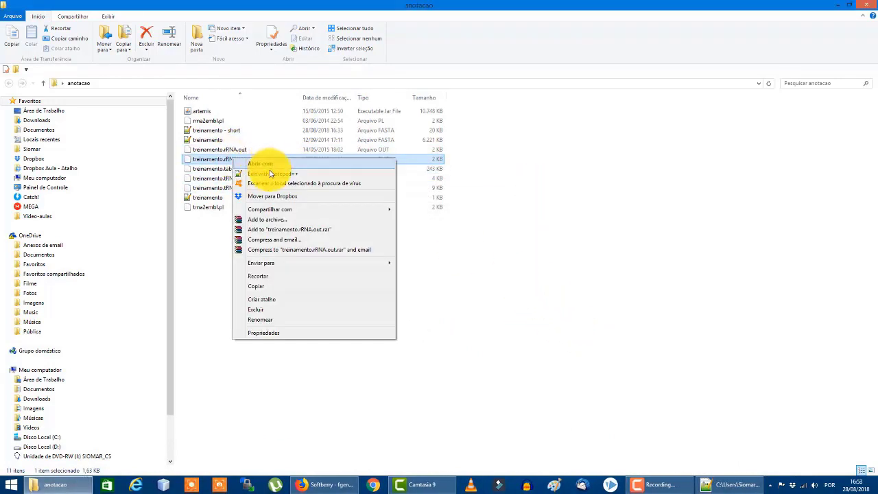
pyautogui.click(260, 173)
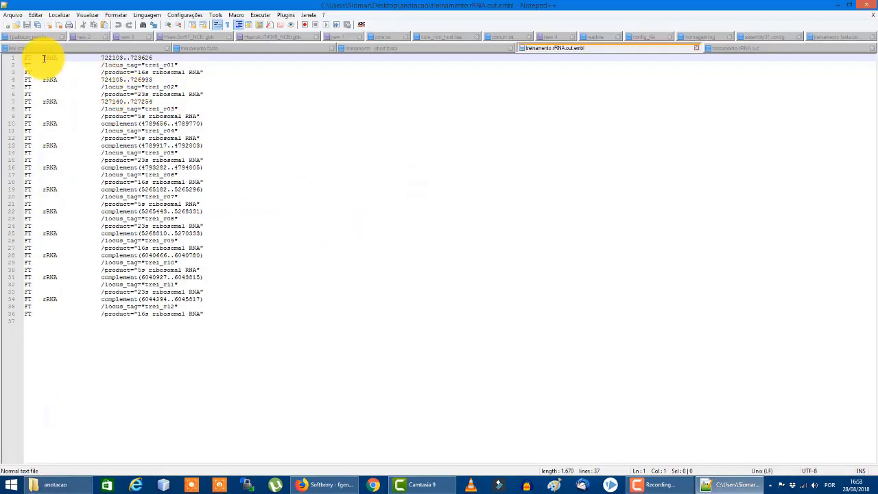
pyautogui.moveTo(23, 57); pyautogui.dragTo(206, 72)
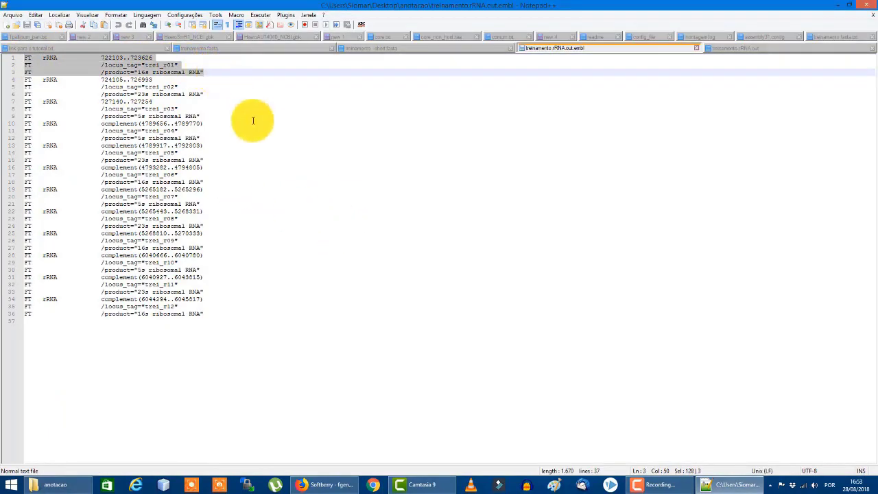
# Shrink the Notepad++ window and split treinamento.rRNA.out into its own window beside the EMBL file
pyautogui.doubleClick(473, 5)
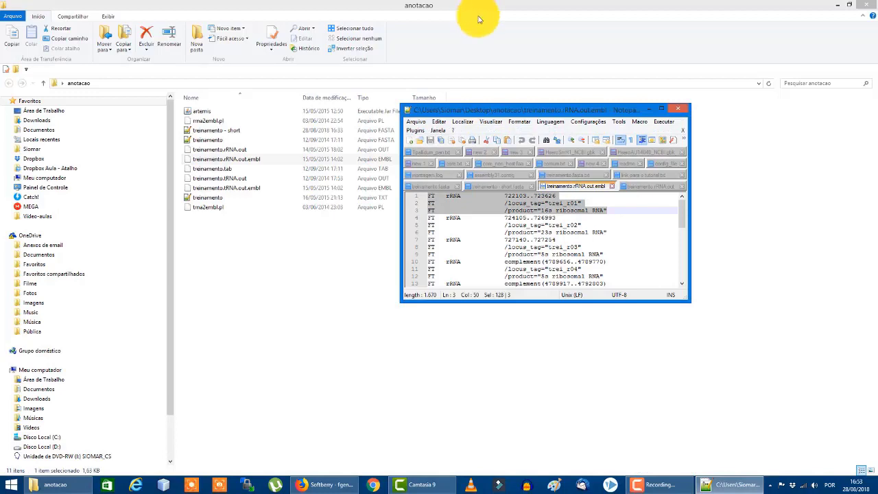
pyautogui.click(720, 485)
pyautogui.click(729, 483)
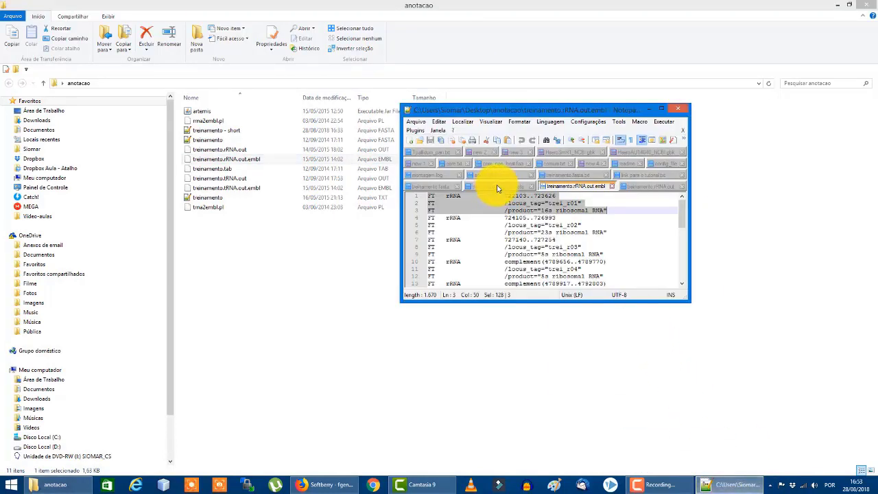
pyautogui.click(499, 187)
pyautogui.click(645, 186)
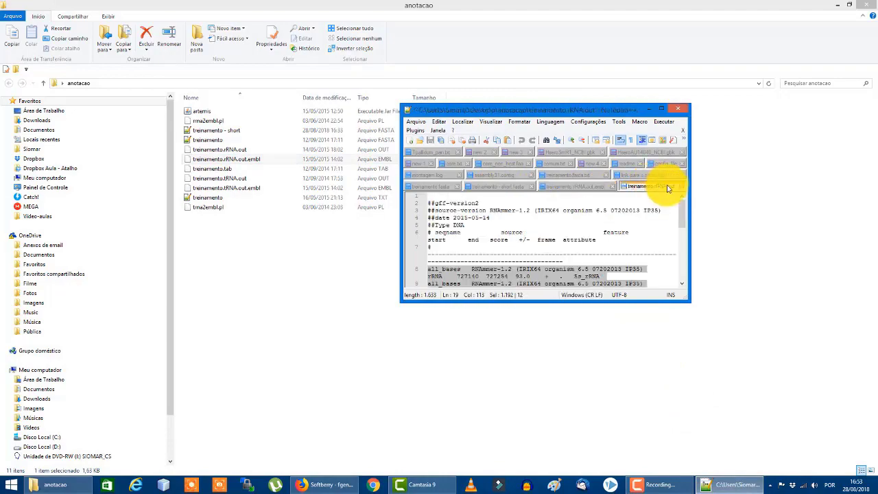
pyautogui.moveTo(669, 188); pyautogui.dragTo(304, 198)
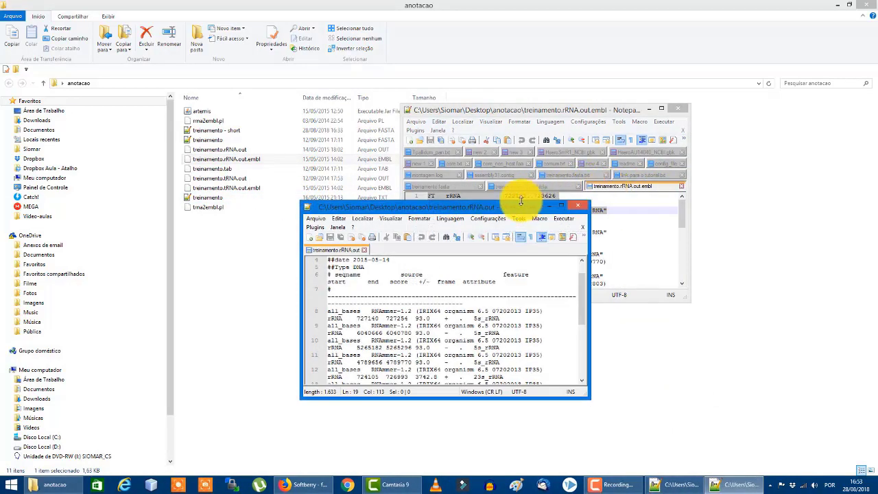
pyautogui.moveTo(521, 199); pyautogui.dragTo(254, 39)
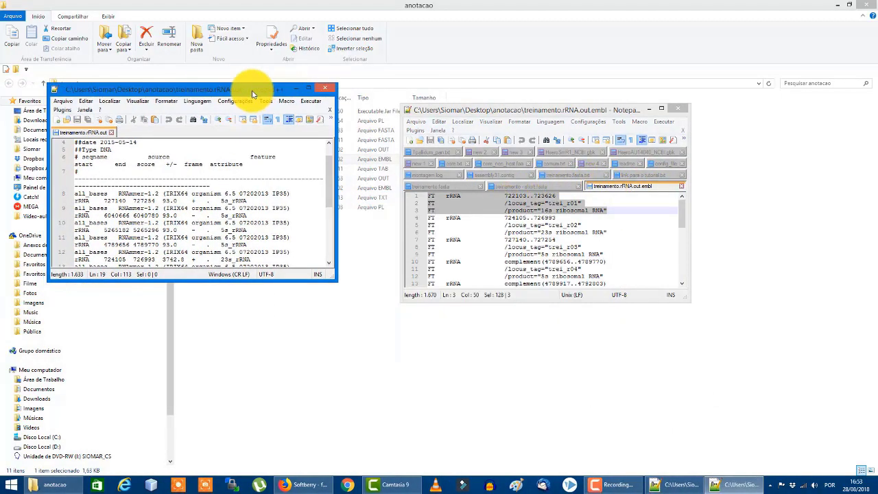
# Open the rrna2embl.pl script from the anotacao folder in Notepad++ and separate it from treinamento.rRNA.out into its own window
pyautogui.click(354, 332)
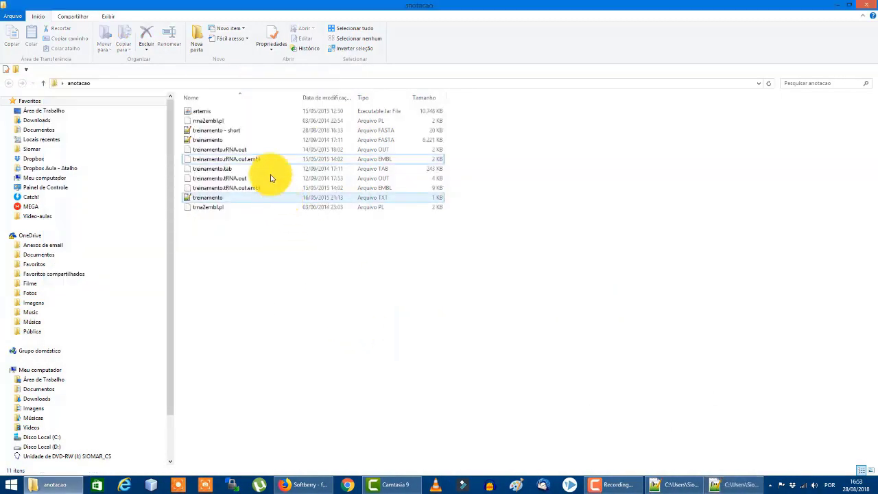
pyautogui.click(220, 123)
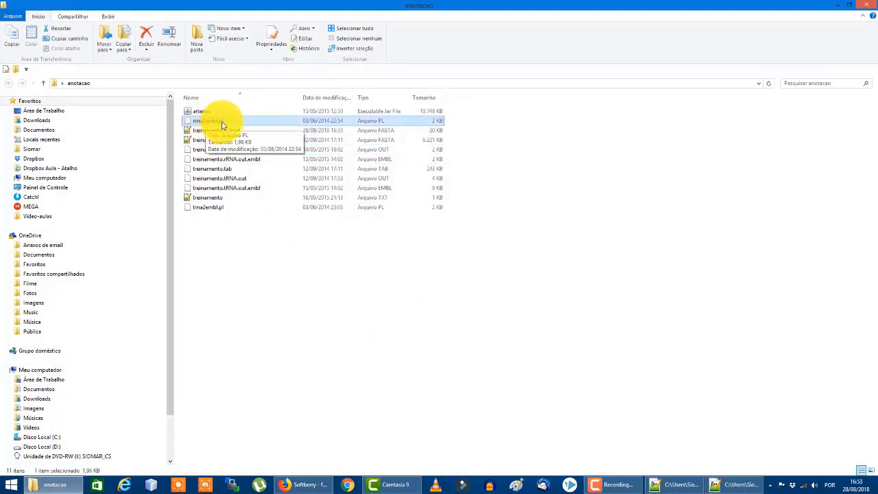
pyautogui.rightClick(209, 124)
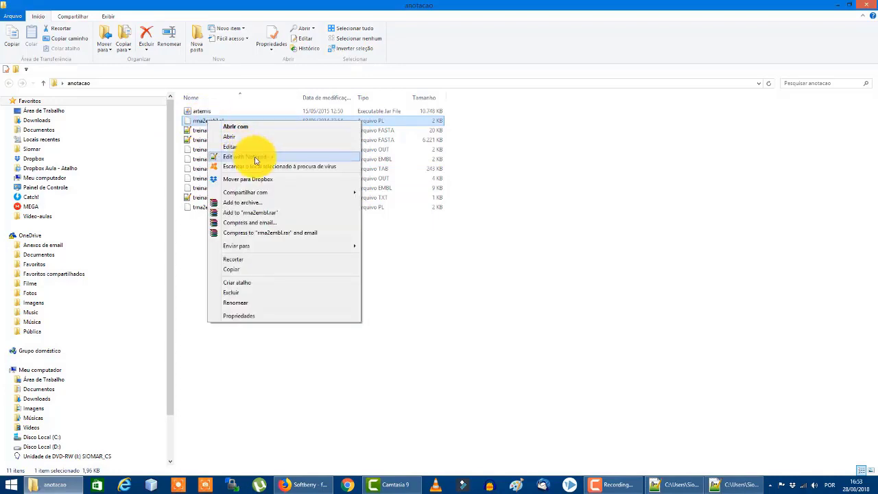
pyautogui.click(256, 158)
pyautogui.click(676, 484)
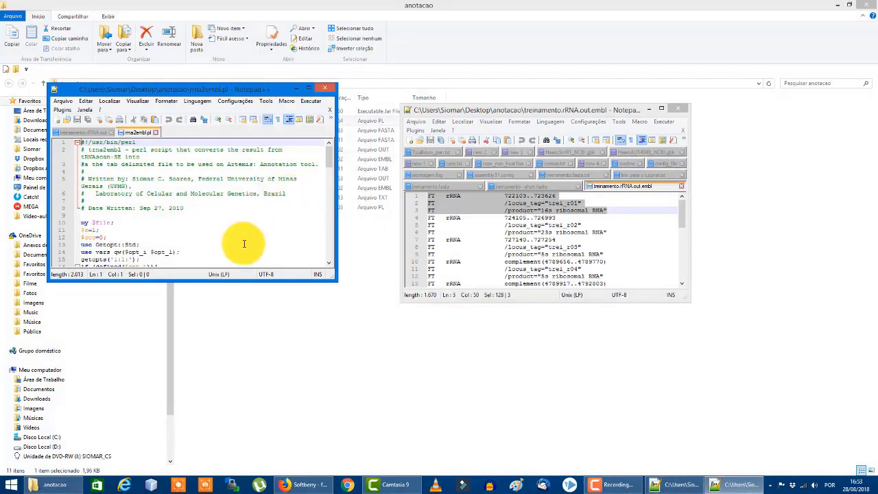
pyautogui.click(156, 131)
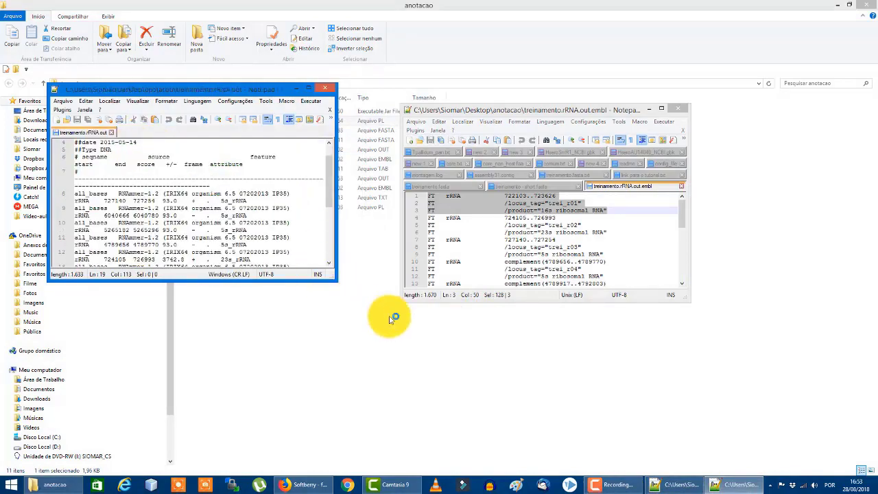
# Arrange the three editor windows without overlap, widening treinamento.rRNA.out to fit its table rows and enlarging rrna2embl.pl beneath it
pyautogui.moveTo(241, 90); pyautogui.dragTo(199, 13)
pyautogui.moveTo(295, 199); pyautogui.dragTo(455, 204)
pyautogui.moveTo(580, 111); pyautogui.dragTo(784, 200)
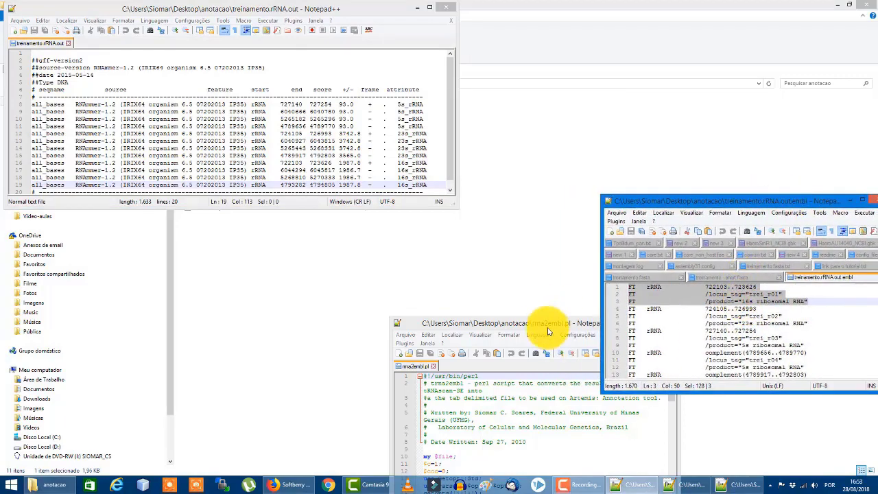
pyautogui.moveTo(549, 331); pyautogui.dragTo(166, 216)
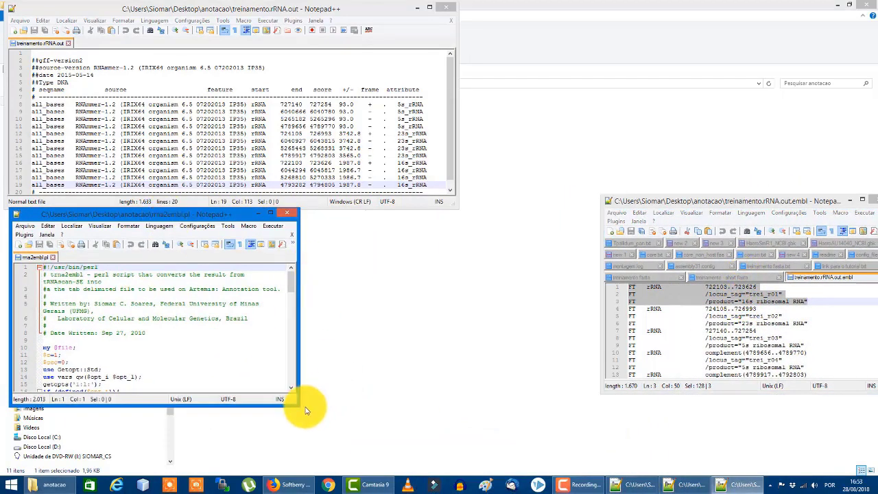
pyautogui.moveTo(299, 405); pyautogui.dragTo(583, 468)
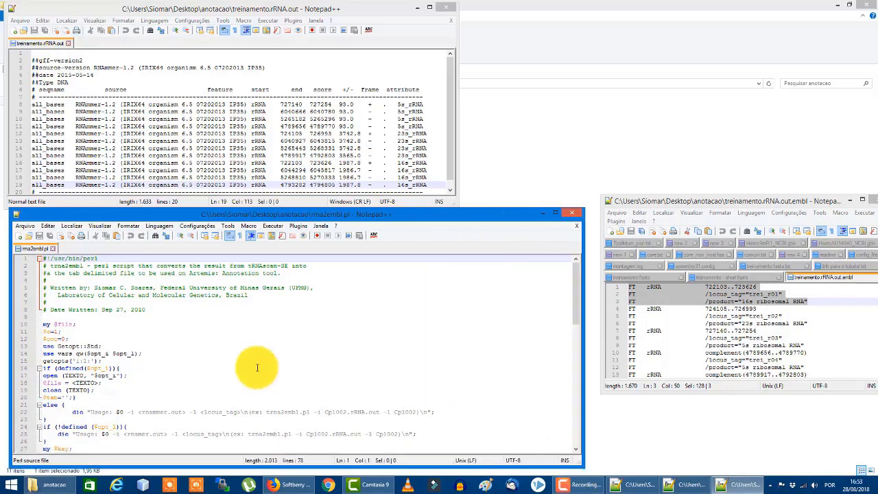
pyautogui.scroll(-5, 83, 366)
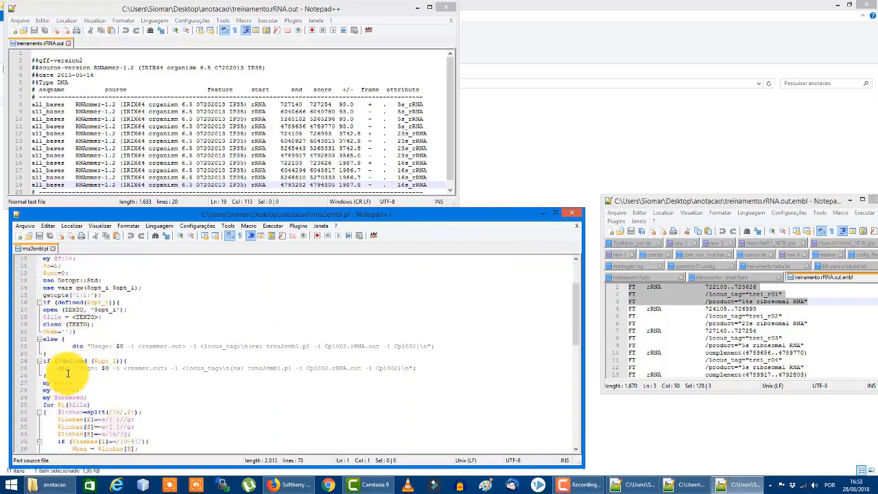
pyautogui.scroll(5, 144, 320)
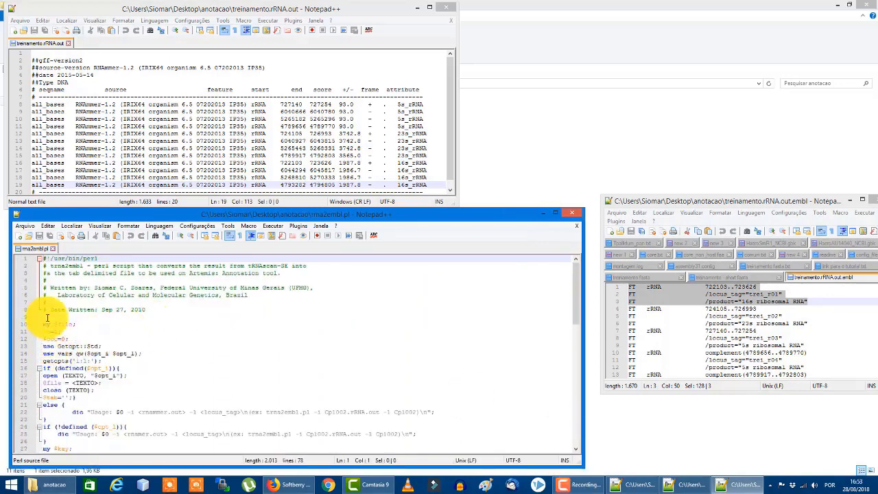
pyautogui.moveTo(43, 324); pyautogui.dragTo(76, 325)
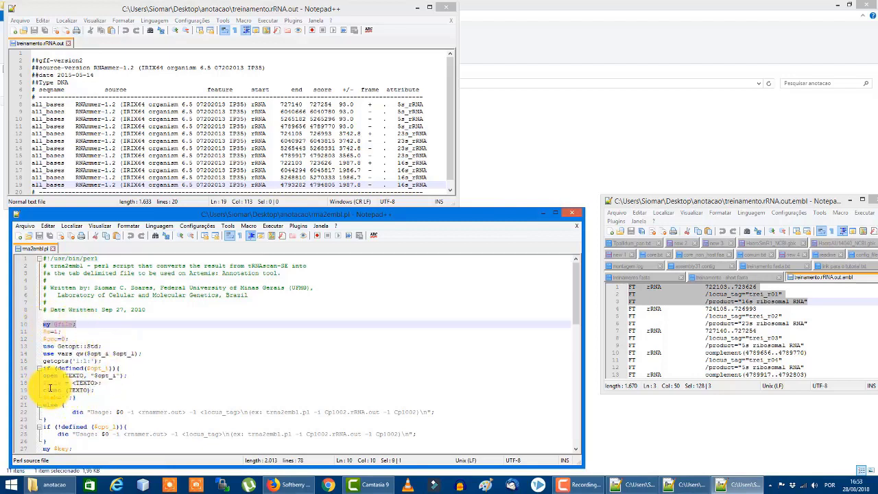
pyautogui.moveTo(43, 383); pyautogui.dragTo(118, 386)
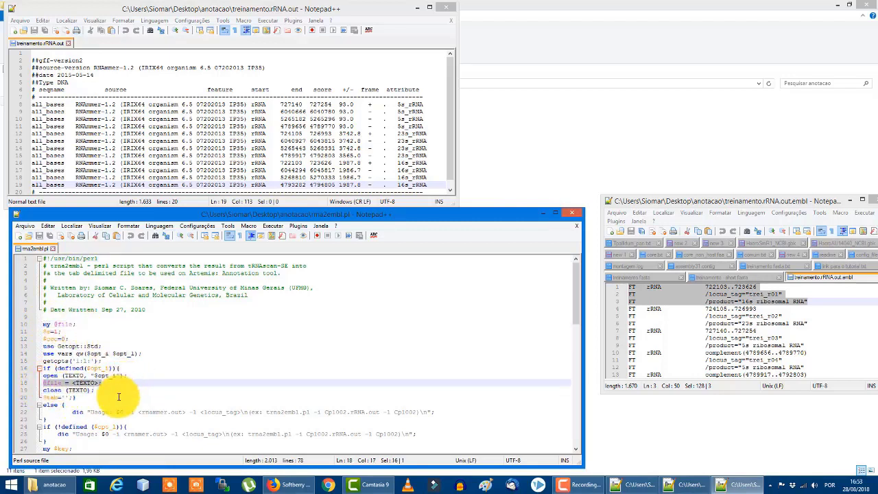
# Compare the script's clean-up lines for $linhas[2], $linhas[3] and $linhas[8] with the matching columns in treinamento.rRNA.out
pyautogui.scroll(-5, 173, 392)
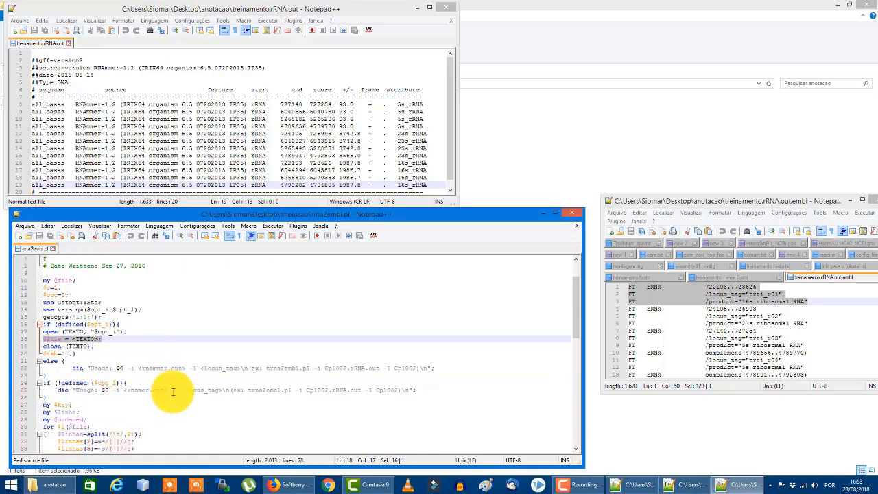
pyautogui.scroll(-4, 176, 389)
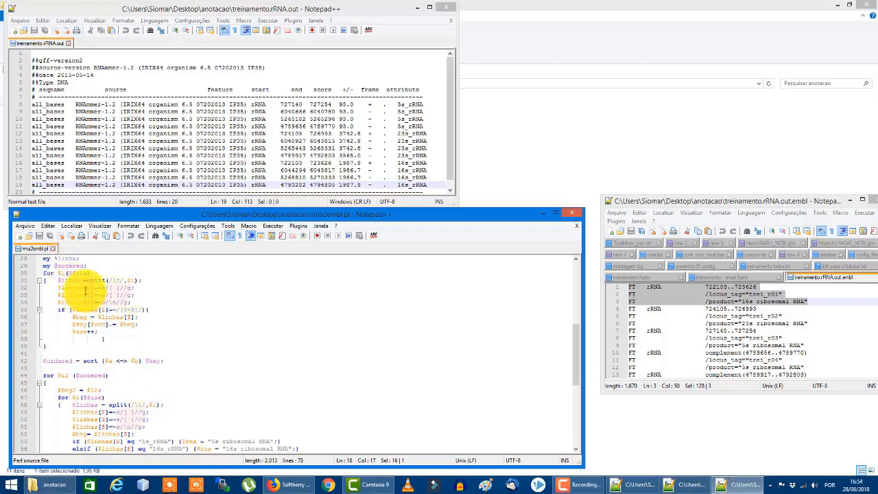
pyautogui.click(89, 287)
pyautogui.click(89, 295)
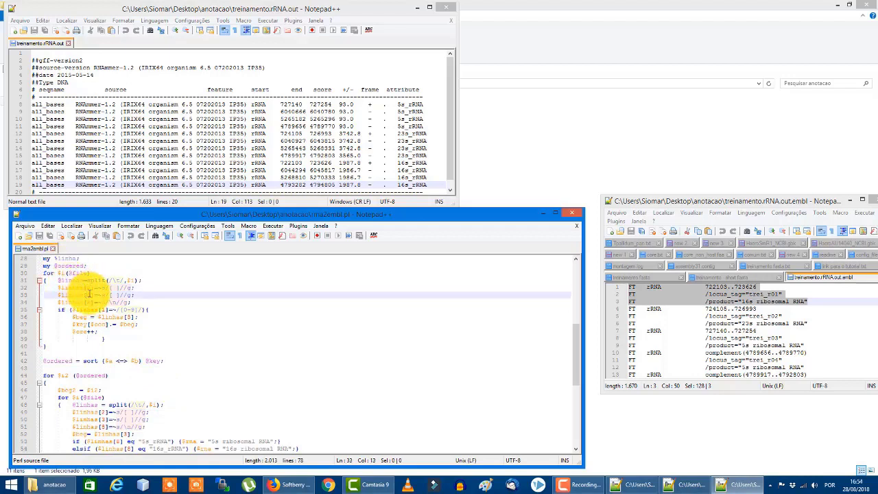
pyautogui.doubleClick(88, 302)
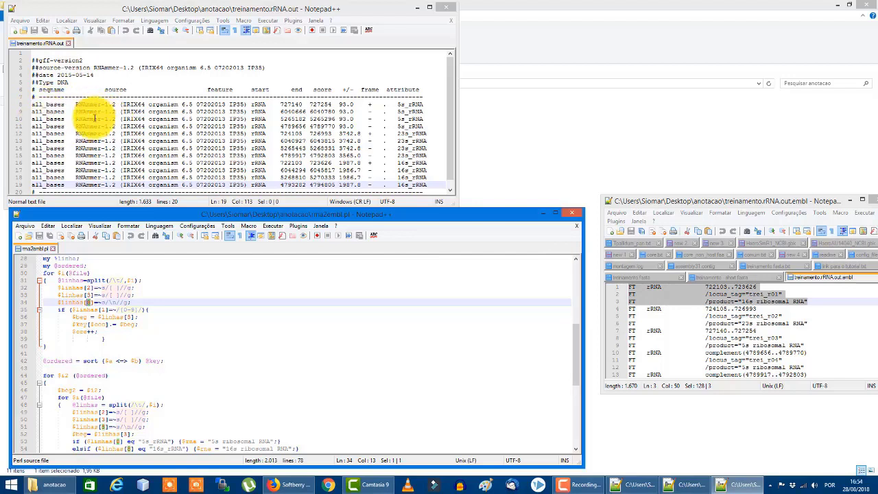
pyautogui.moveTo(244, 127); pyautogui.dragTo(83, 126)
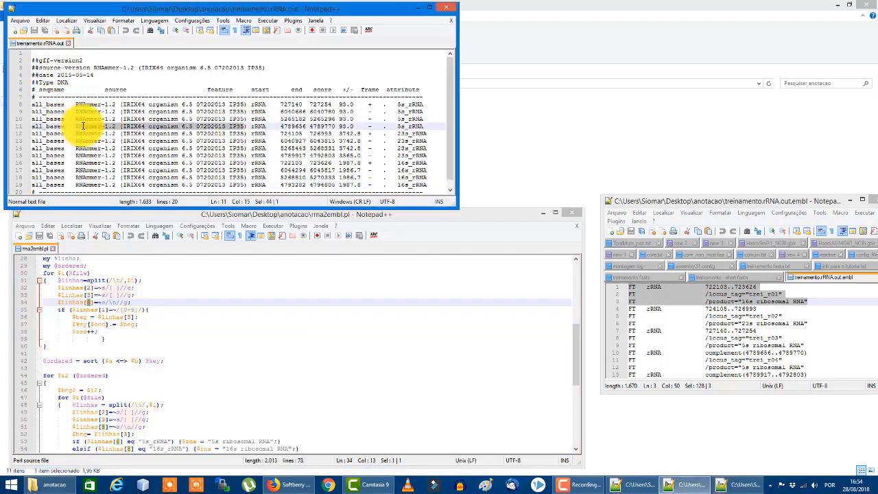
pyautogui.click(255, 119)
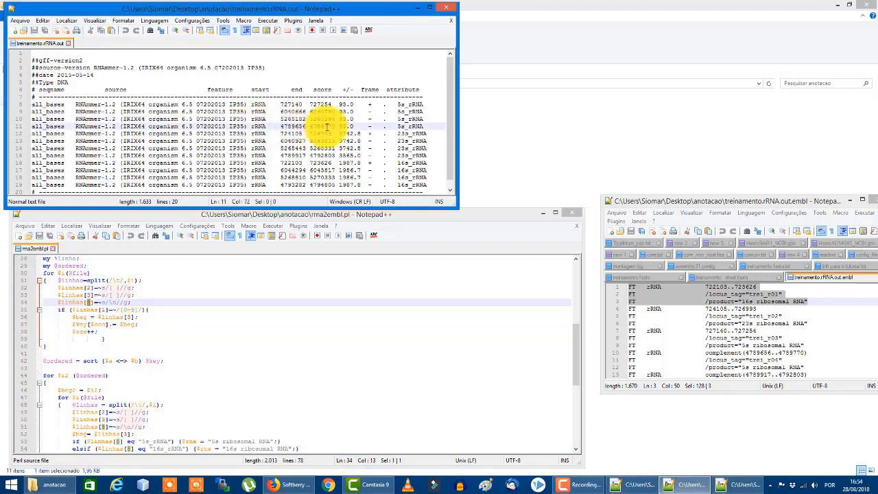
# Examine the feature, start, end, strand and attribute columns of treinamento.rRNA.out across the 5s, 23s and 16s rows
pyautogui.click(359, 127)
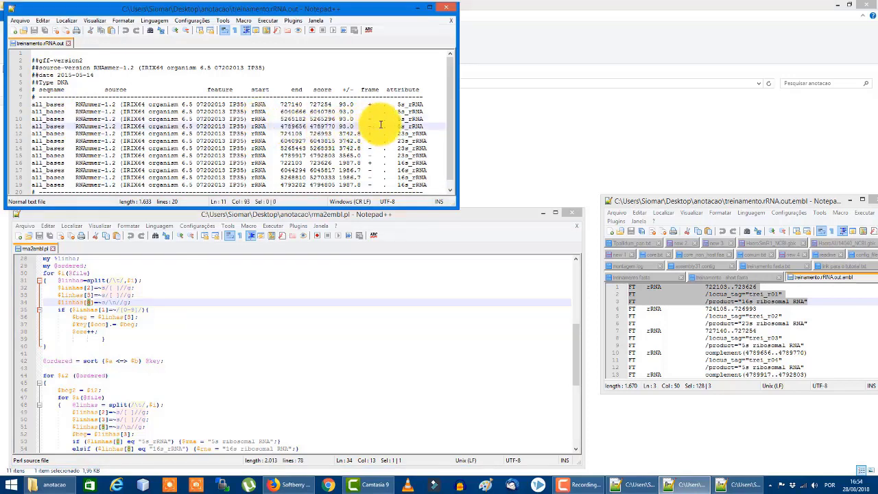
pyautogui.click(414, 126)
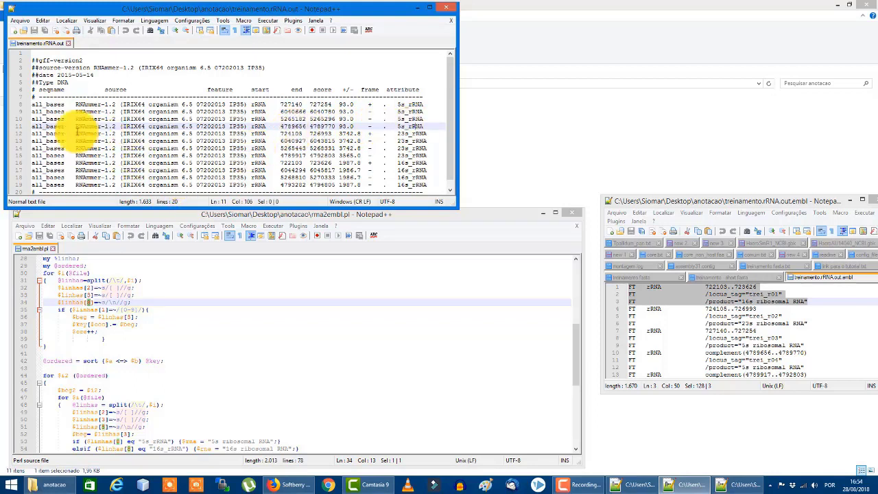
pyautogui.moveTo(252, 105); pyautogui.dragTo(266, 106)
pyautogui.click(262, 106)
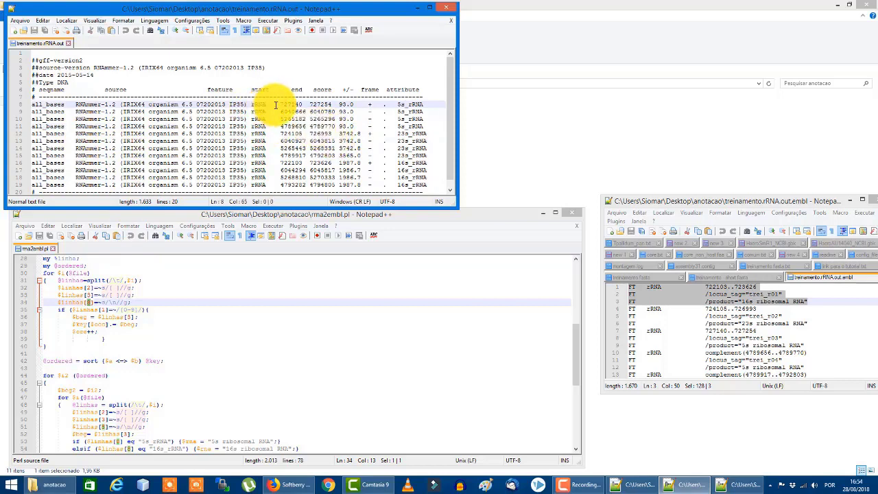
pyautogui.moveTo(286, 105); pyautogui.dragTo(303, 105)
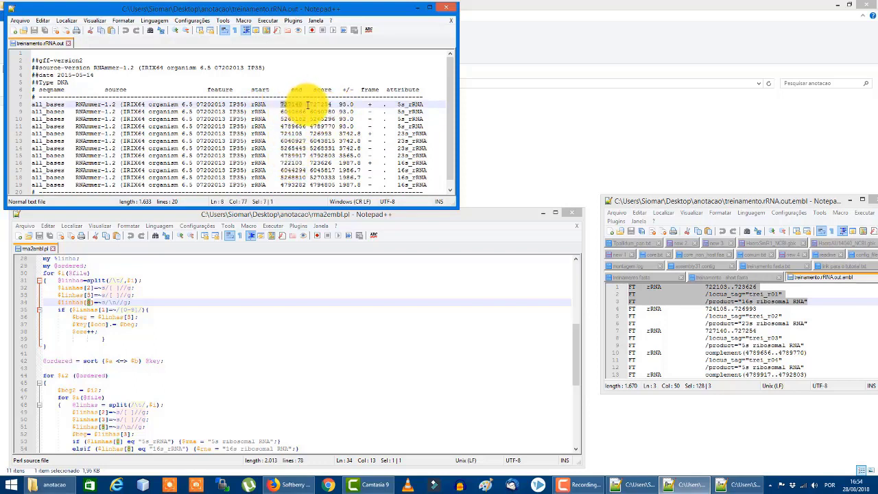
pyautogui.moveTo(310, 105); pyautogui.dragTo(332, 104)
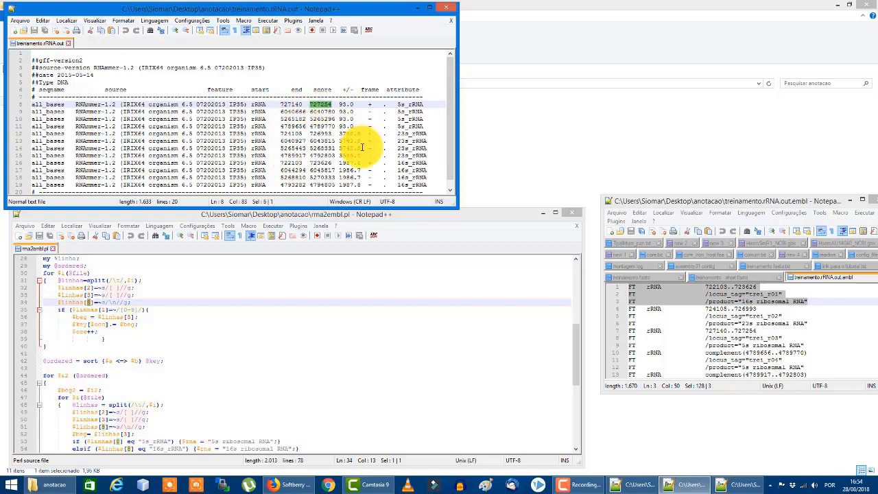
pyautogui.click(416, 104)
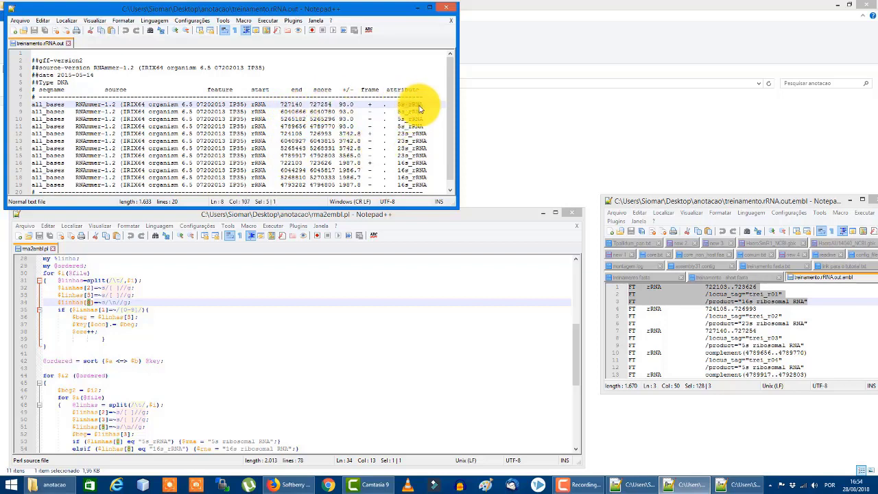
pyautogui.click(408, 141)
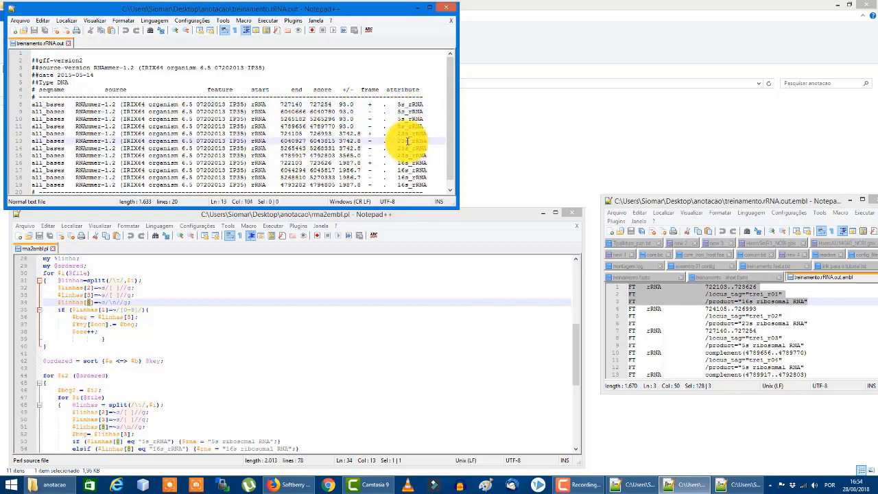
pyautogui.click(408, 170)
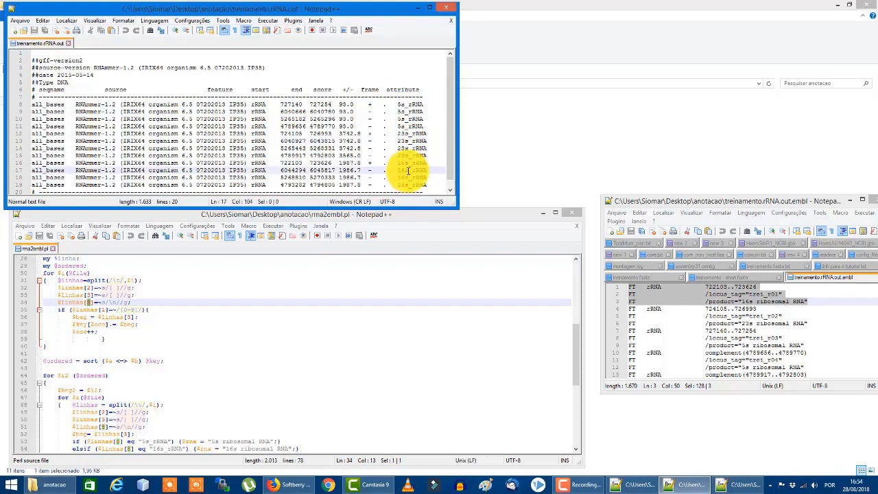
# Compare $linhas[3] and $linhas[4] in the script's forward-strand output line with the coordinates in treinamento.rRNA.out and the EMBL file
pyautogui.scroll(-7, 222, 337)
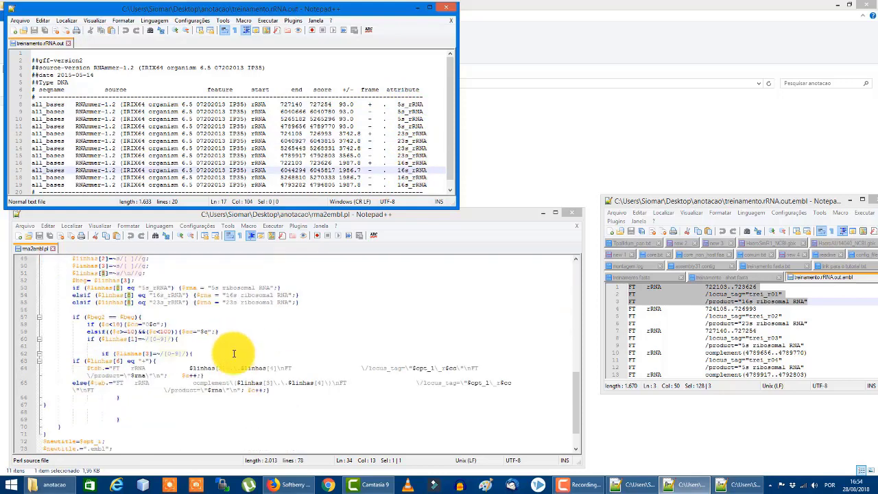
pyautogui.scroll(-2, 239, 357)
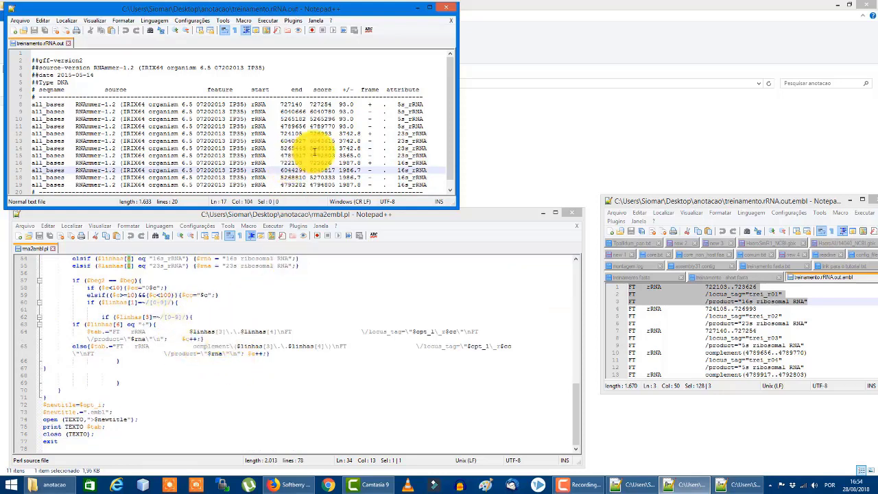
pyautogui.moveTo(328, 112); pyautogui.dragTo(321, 104)
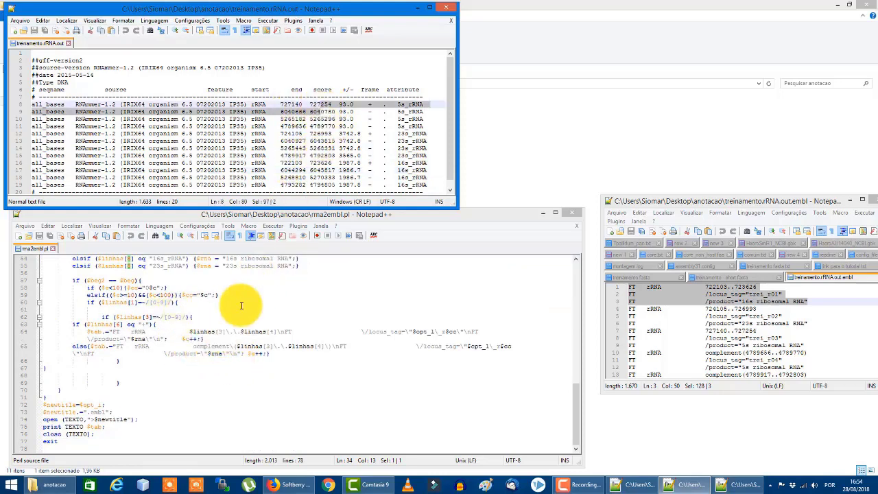
pyautogui.scroll(2, 236, 305)
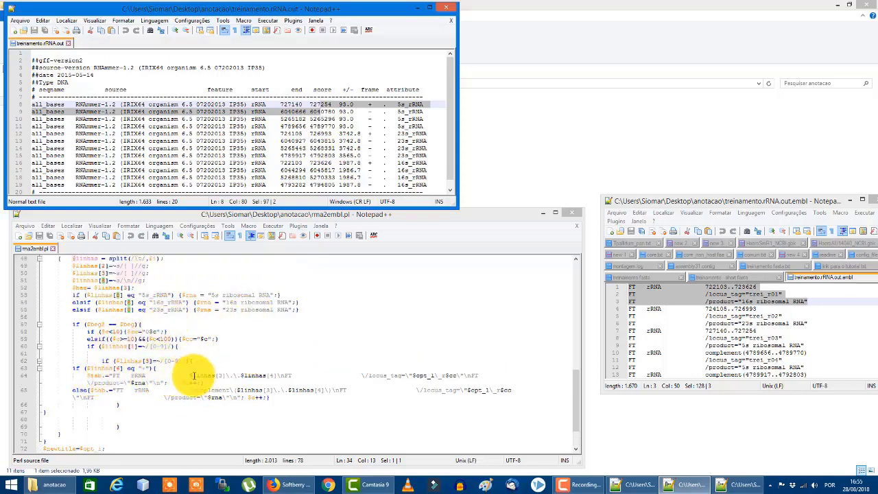
pyautogui.moveTo(225, 375); pyautogui.dragTo(215, 376)
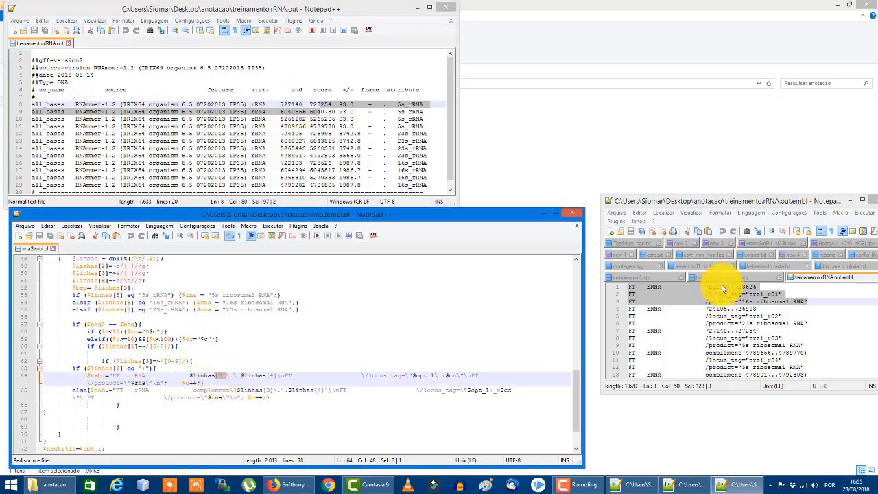
pyautogui.click(237, 376)
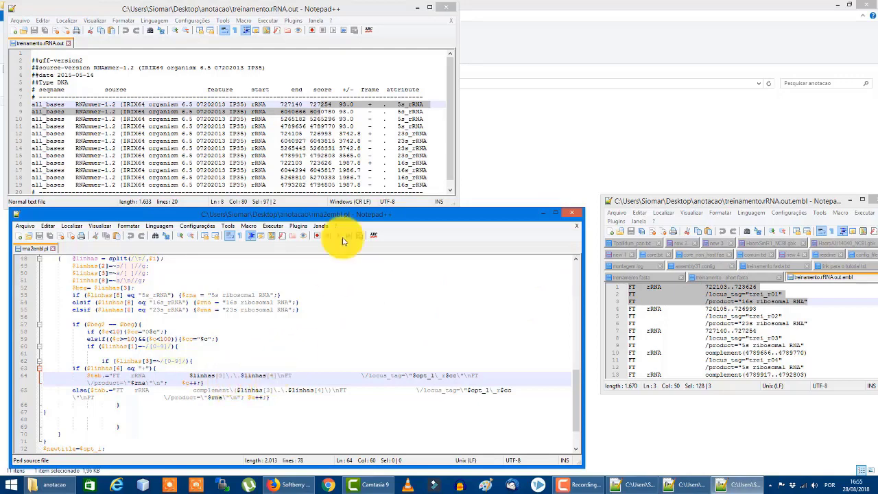
pyautogui.click(332, 105)
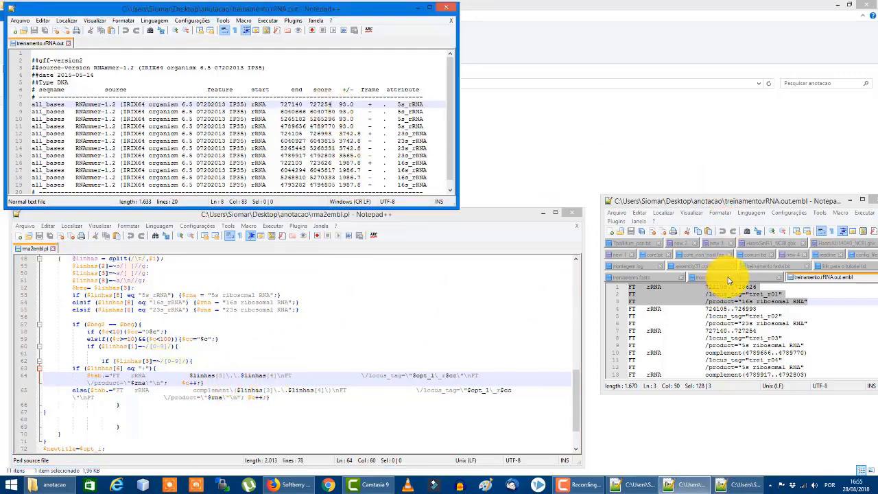
pyautogui.click(752, 288)
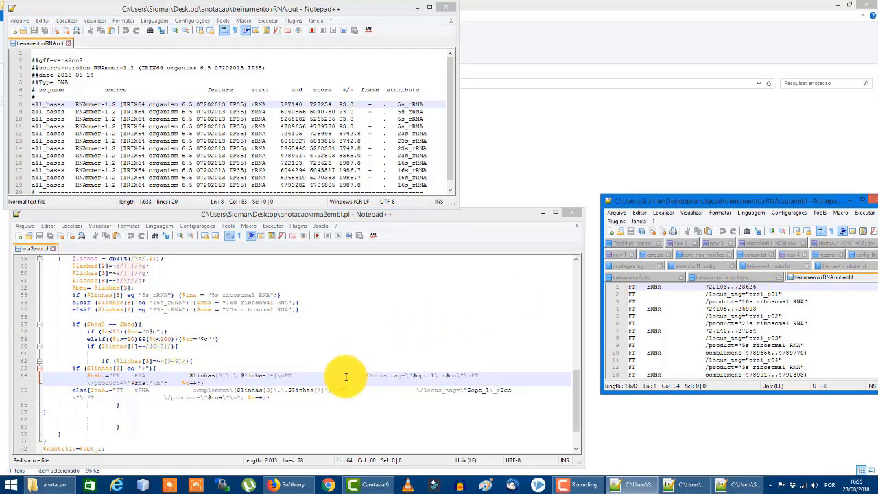
# Trace how the script's output line builds the line break, FT prefix and locus_tag, comparing it with the EMBL file's first locus tag
pyautogui.moveTo(277, 375); pyautogui.dragTo(282, 375)
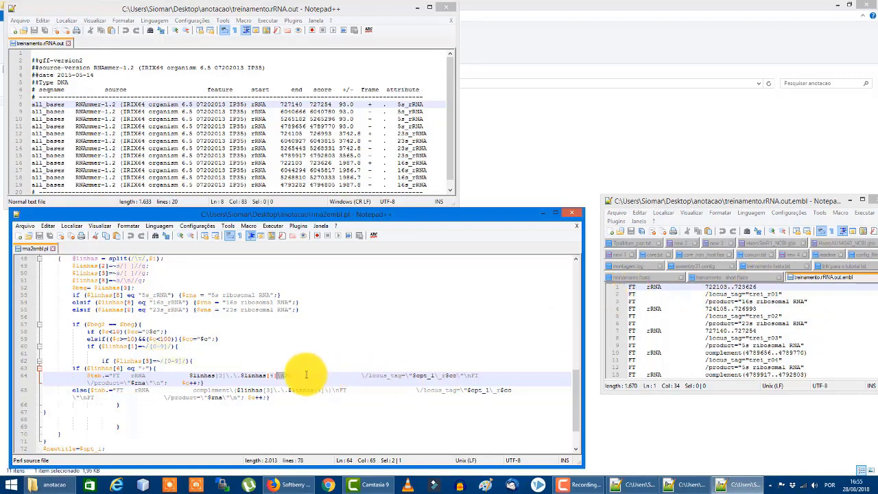
pyautogui.moveTo(291, 375); pyautogui.dragTo(394, 376)
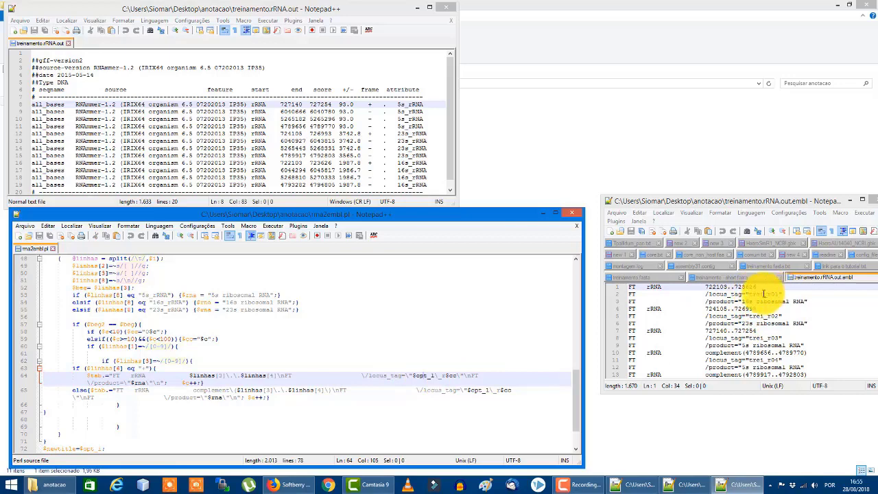
pyautogui.click(764, 294)
pyautogui.doubleClick(764, 294)
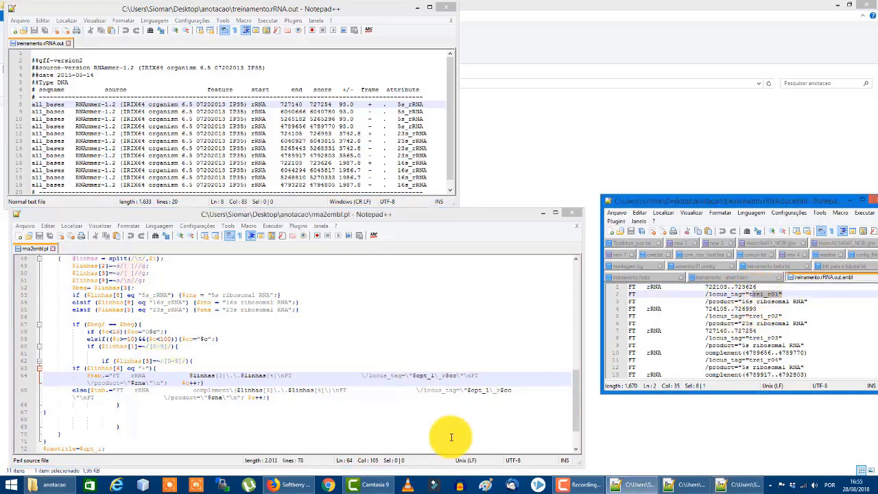
pyautogui.moveTo(447, 376); pyautogui.dragTo(454, 375)
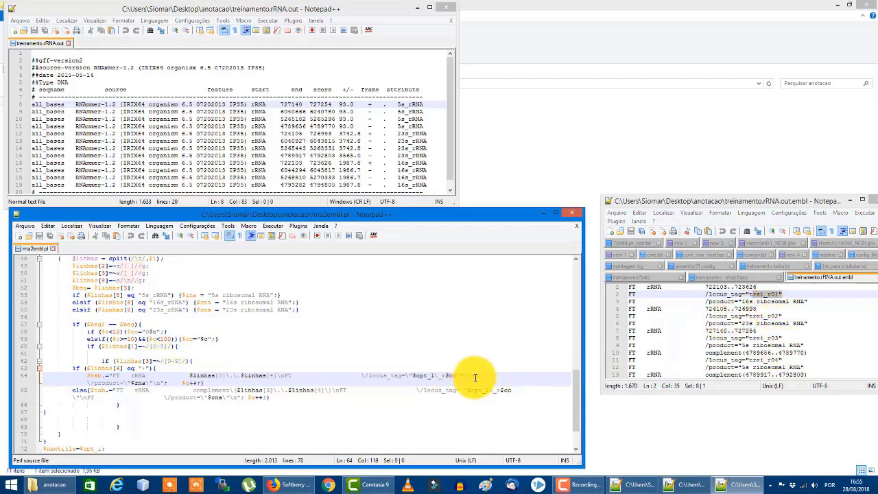
# Match the script's $rna variable in the product qualifier with "16s ribosomal RNA" in the EMBL file
pyautogui.moveTo(632, 302); pyautogui.dragTo(737, 309)
pyautogui.moveTo(118, 386); pyautogui.dragTo(126, 385)
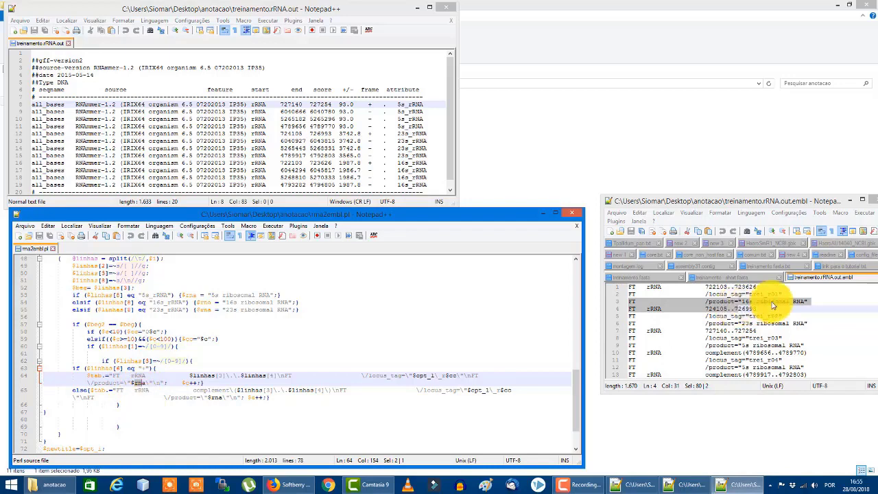
pyautogui.moveTo(742, 302); pyautogui.dragTo(798, 304)
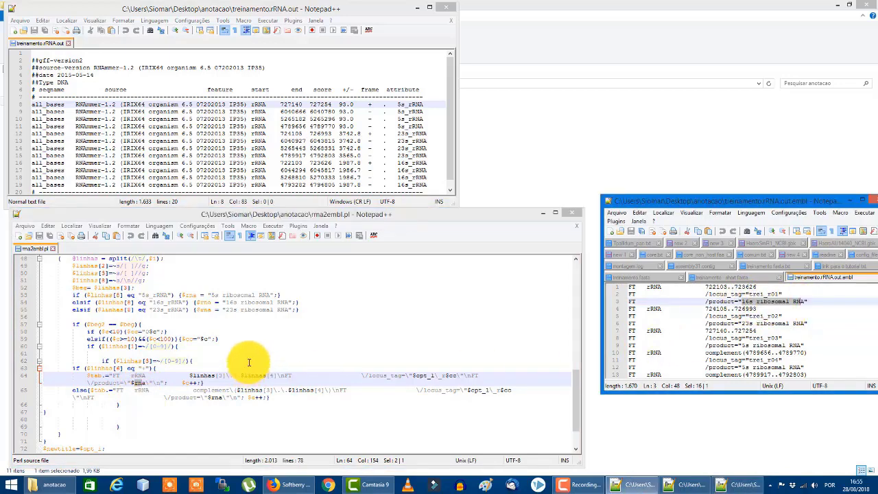
# Close the rrna2embl.pl, treinamento.rRNA.out and treinamento.rRNA.out.embl editor windows to return to the anotacao folder
pyautogui.click(570, 215)
pyautogui.click(446, 7)
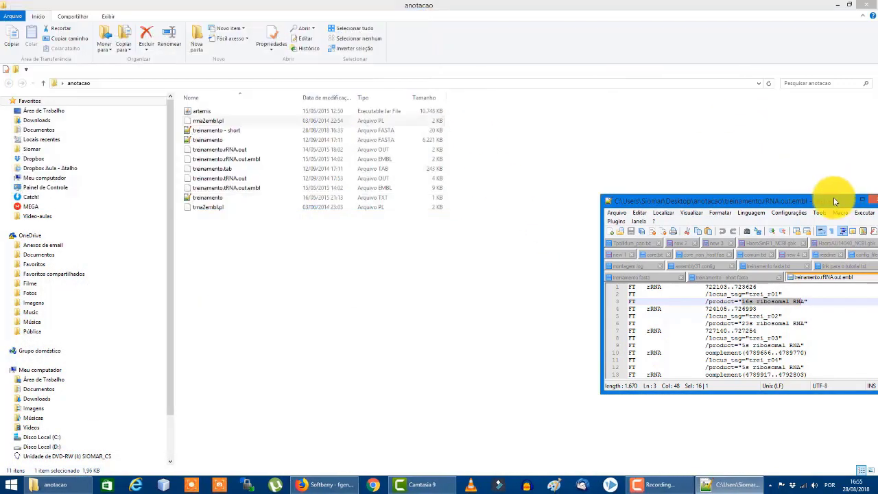
pyautogui.moveTo(834, 197); pyautogui.dragTo(666, 173)
pyautogui.click(726, 180)
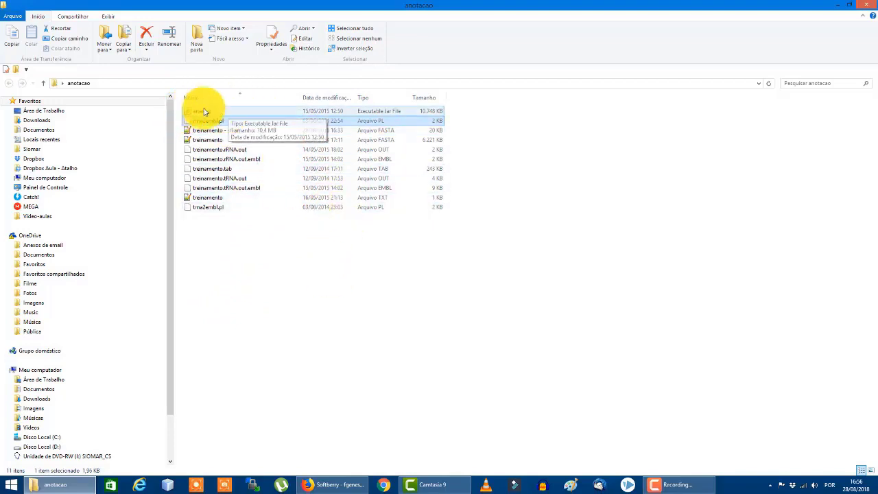
# Launch Artemis from the anotacao folder with the proposed working directory and set its genetic code to "11. Bacterial and Plant Plastid"
pyautogui.doubleClick(254, 112)
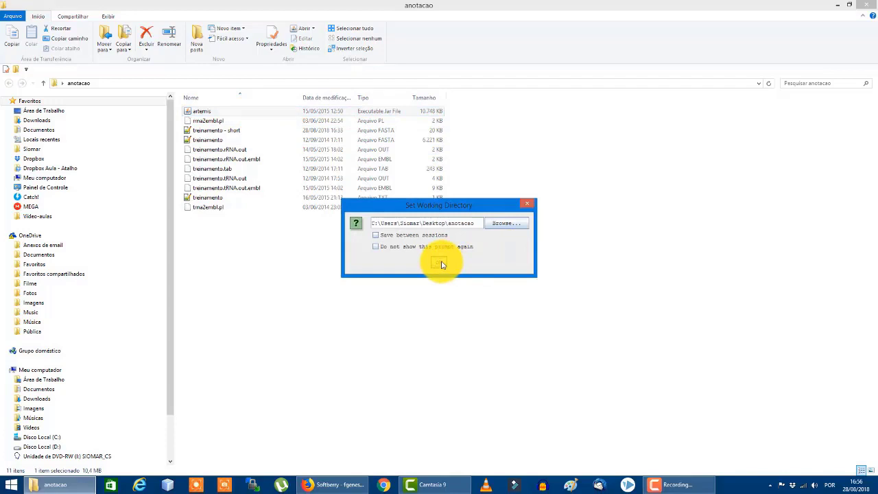
pyautogui.click(442, 265)
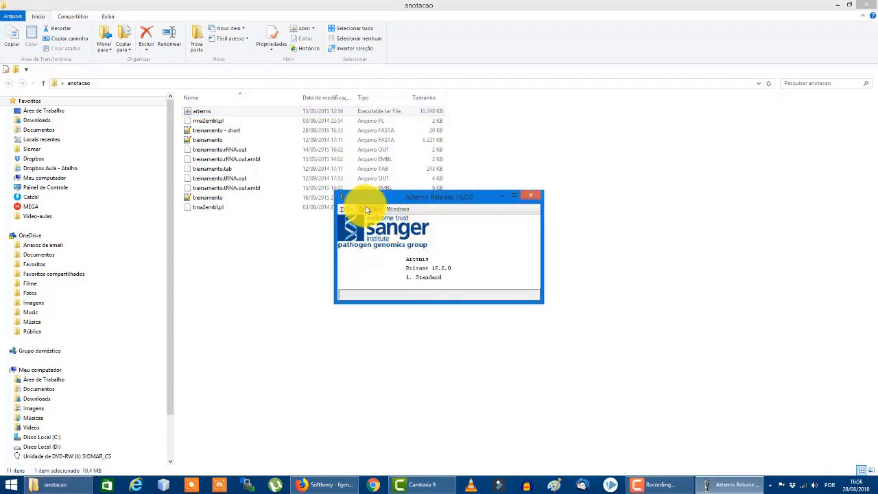
pyautogui.click(367, 209)
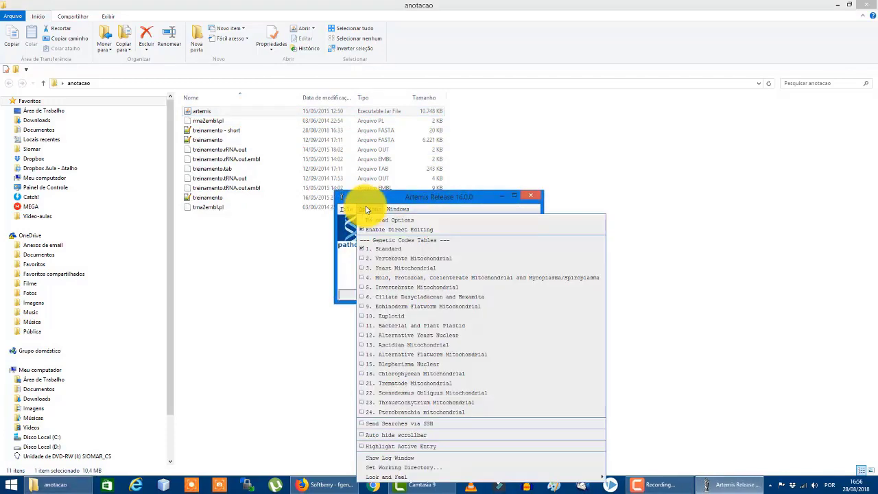
pyautogui.click(389, 326)
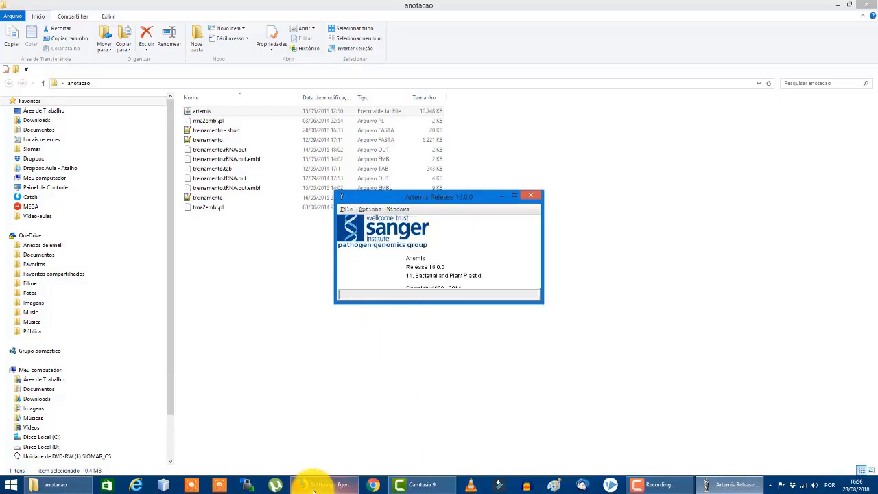
# Switch to Firefox and search the web for "table codon iupac" in a new tab
pyautogui.click(329, 483)
pyautogui.hotkey('ctrl', 't')
pyautogui.write('table m')
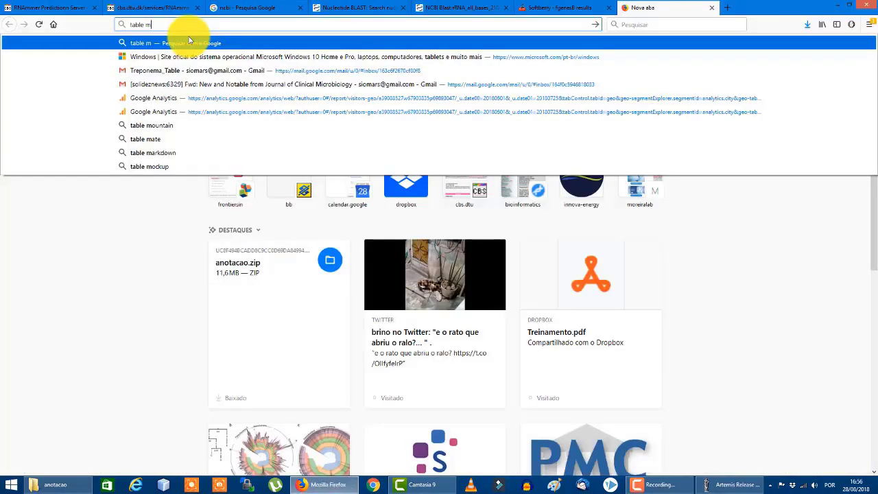
pyautogui.press('BackSpace')
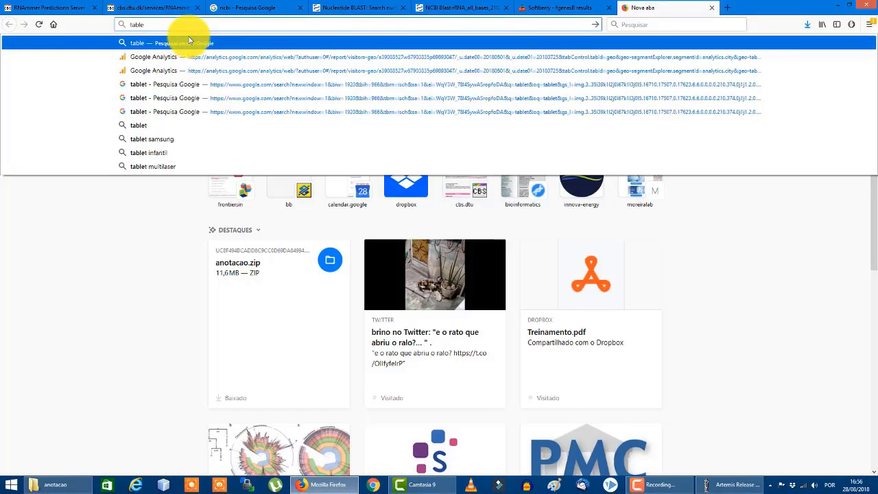
pyautogui.write('codon')
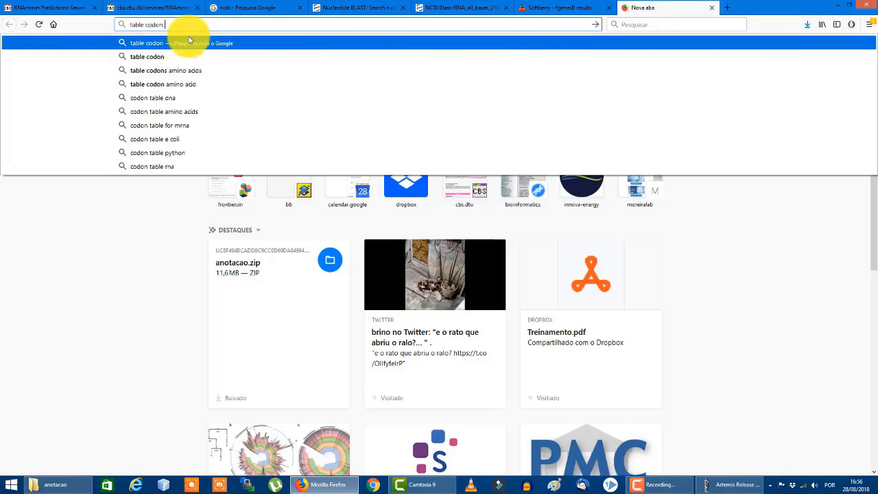
pyautogui.write(' iupac')
pyautogui.press('Return')
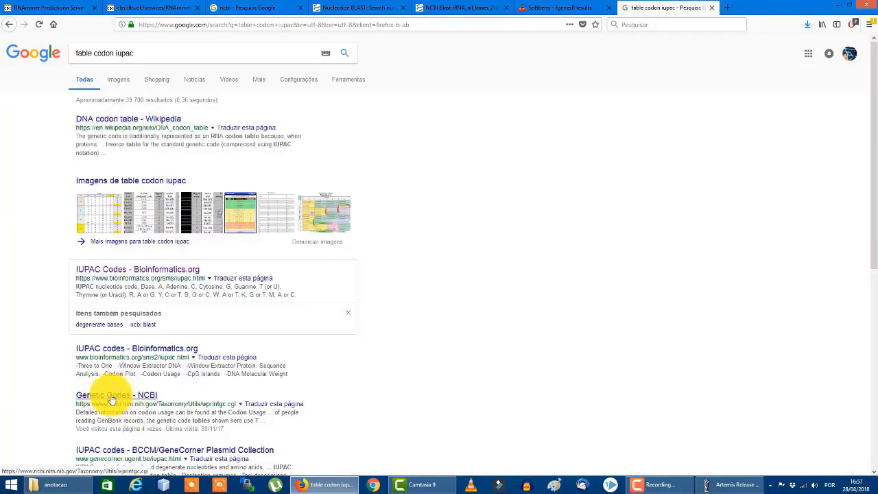
# Open NCBI's Genetic Codes page and examine the start codons and base rows of code 11, Bacterial, Archaeal and Plant Plastid
pyautogui.click(111, 398)
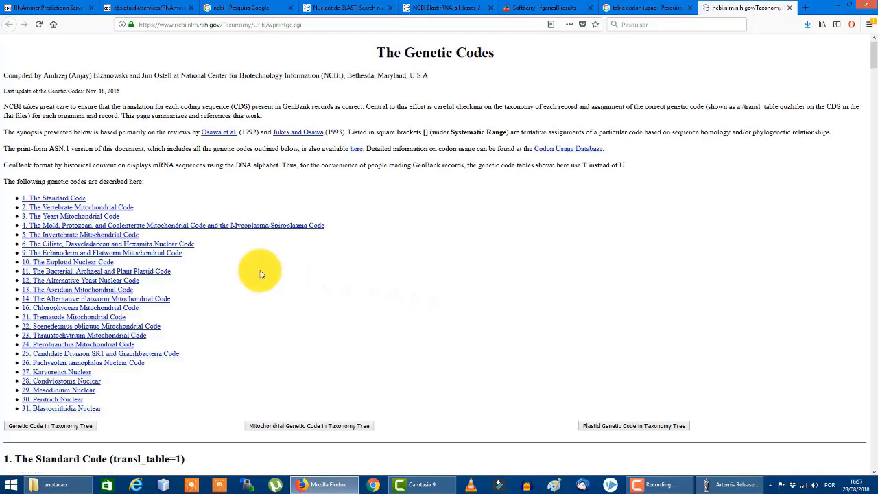
pyautogui.click(98, 275)
pyautogui.scroll(3, 157, 177)
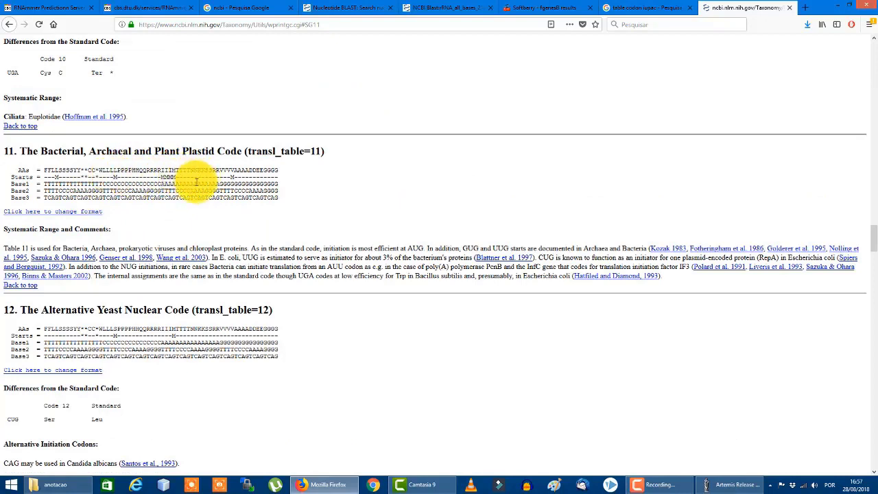
pyautogui.moveTo(170, 184); pyautogui.dragTo(170, 197)
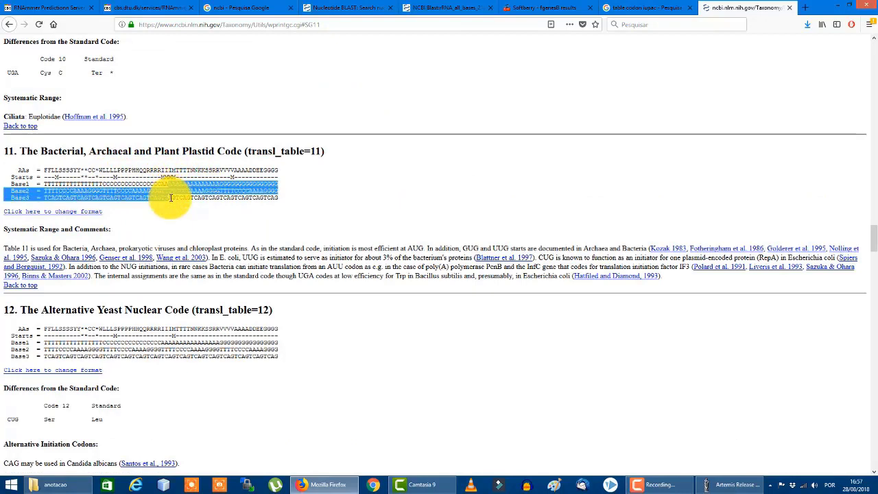
# Point out the alternative start codons marked M in the Starts row of code 11
pyautogui.click(171, 196)
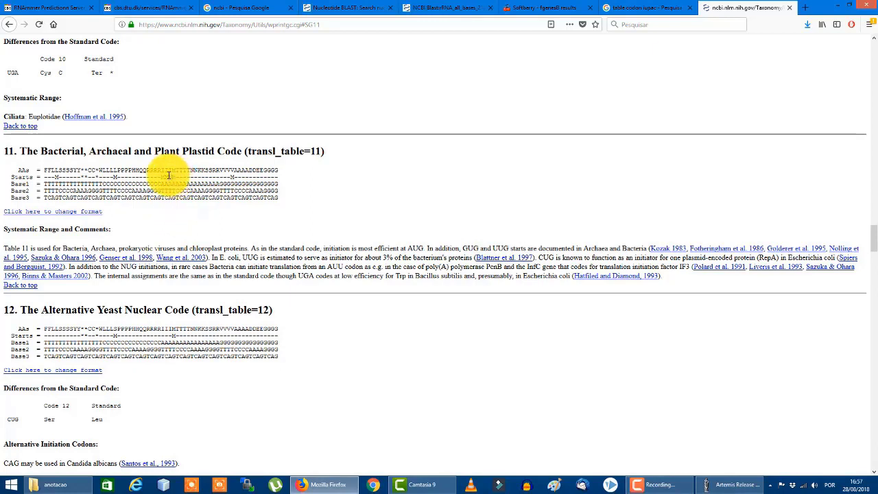
pyautogui.moveTo(170, 177); pyautogui.dragTo(174, 177)
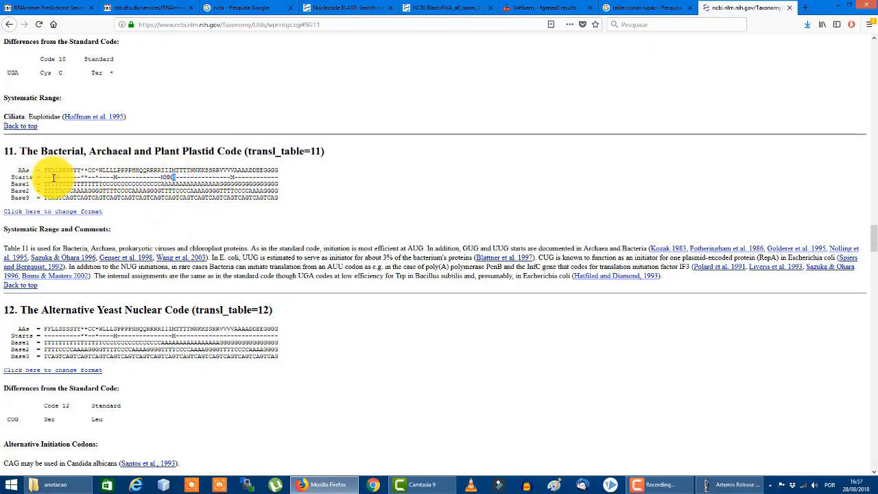
pyautogui.click(114, 173)
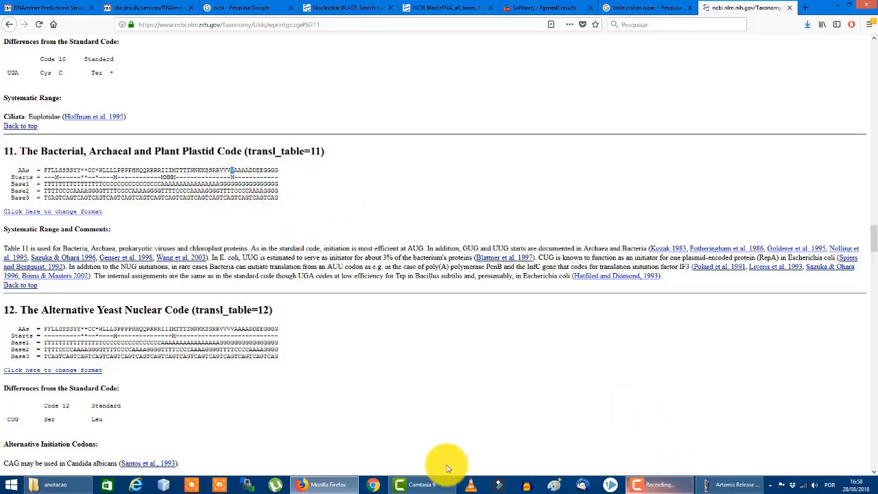
# Switch back to Artemis, open treinamento.fasta from the anotacao folder and maximize its entry window
pyautogui.click(325, 485)
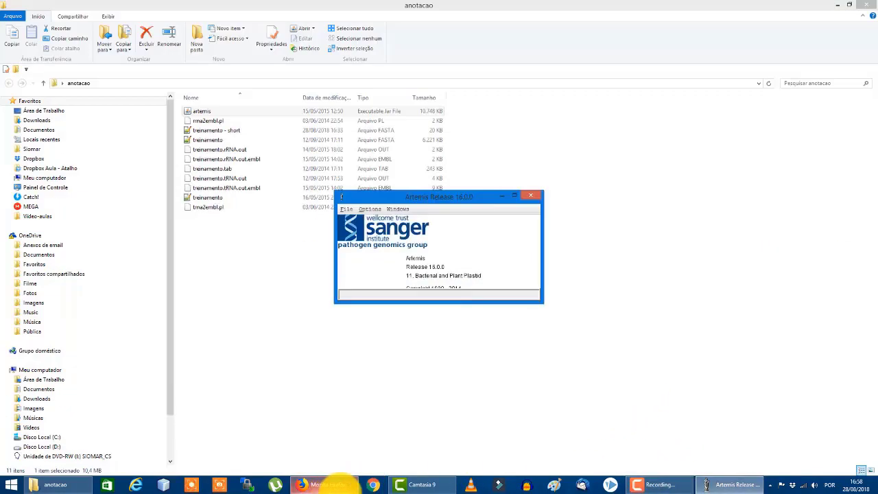
pyautogui.click(344, 210)
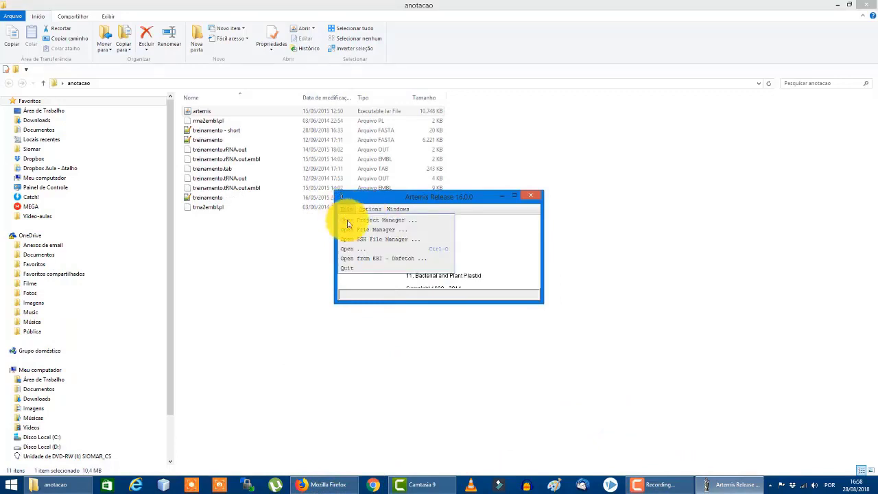
pyautogui.click(363, 254)
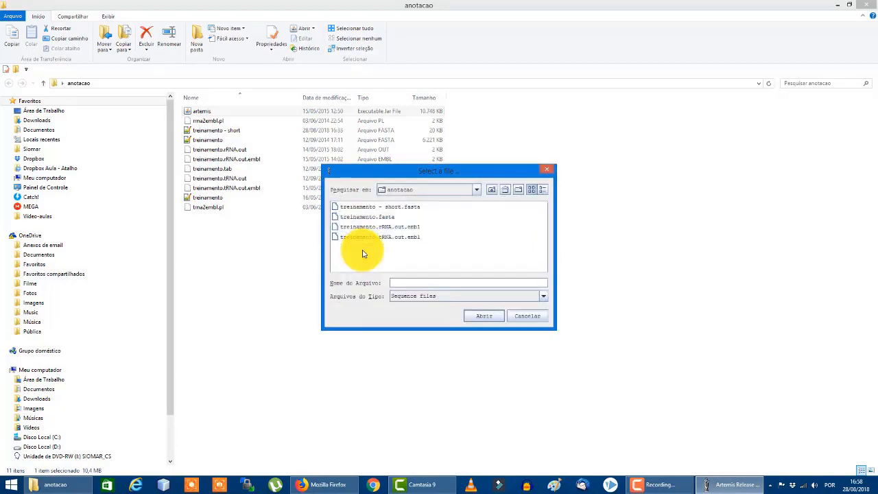
pyautogui.click(381, 218)
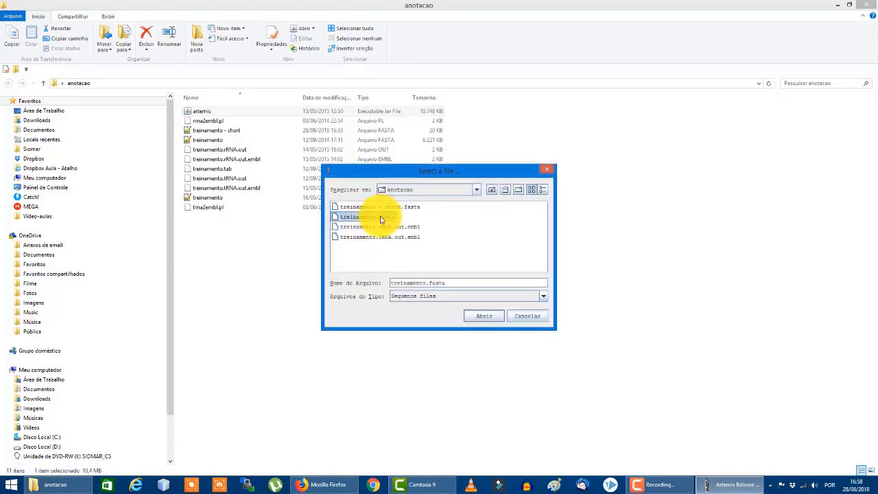
pyautogui.click(482, 317)
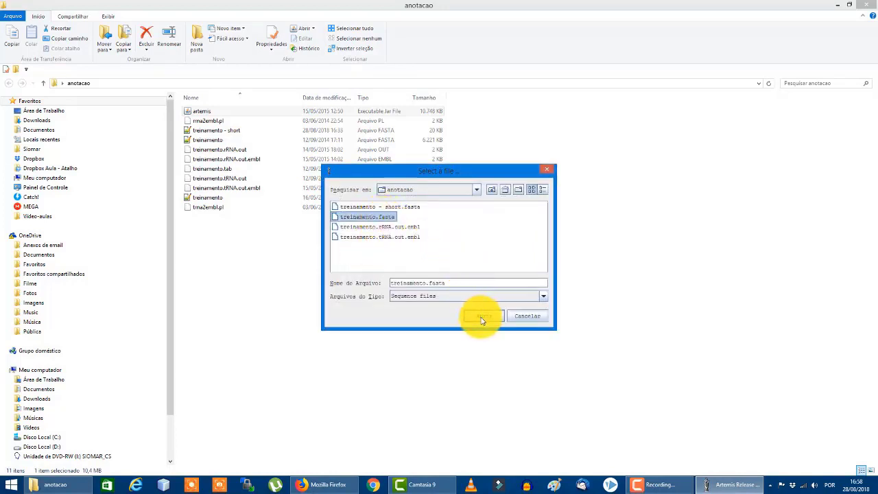
pyautogui.click(481, 317)
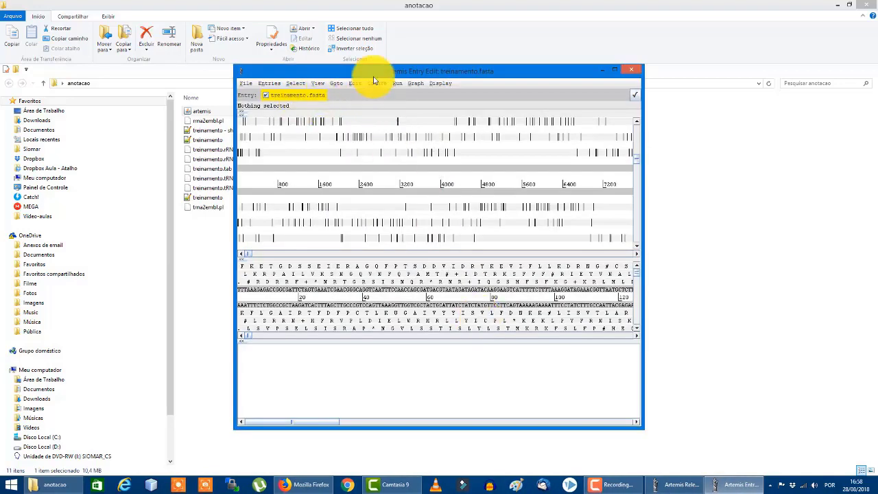
pyautogui.doubleClick(375, 72)
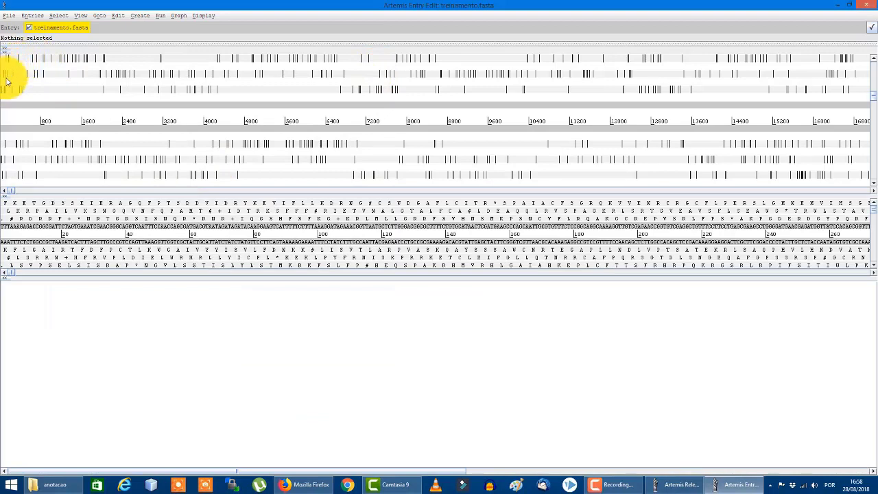
# Examine the forward and reverse strands and their reading-frame rows in the overview by selecting base stretches near the sequence start
pyautogui.moveTo(2, 109); pyautogui.dragTo(69, 105)
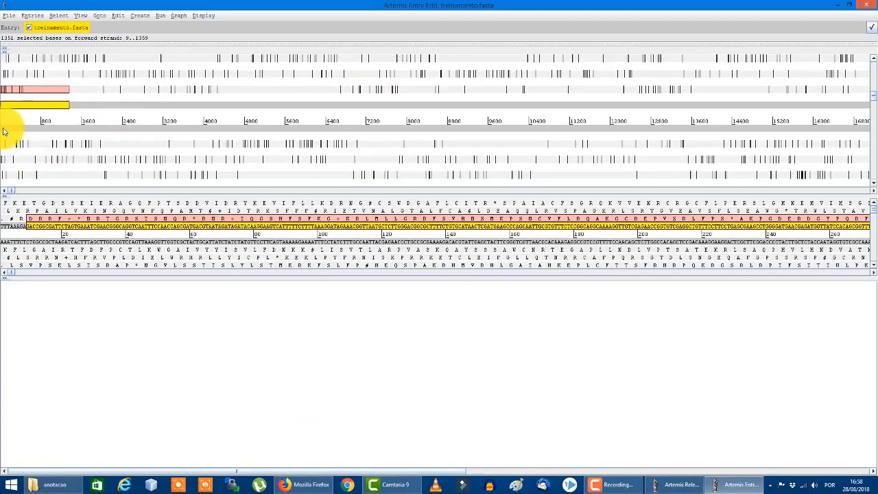
pyautogui.click(14, 232)
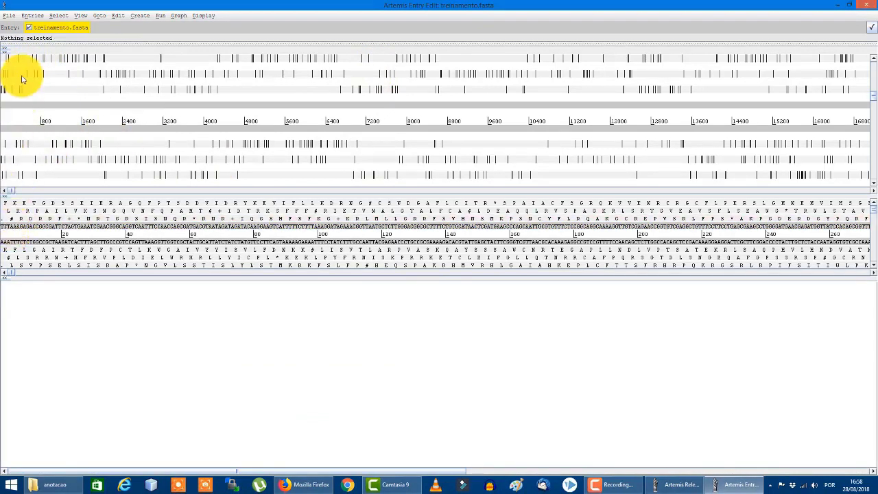
pyautogui.moveTo(59, 59); pyautogui.dragTo(50, 98)
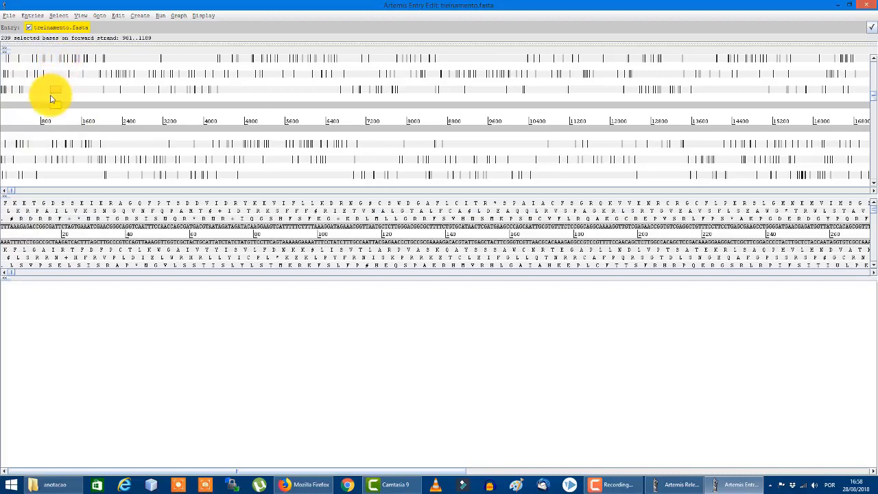
pyautogui.click(74, 126)
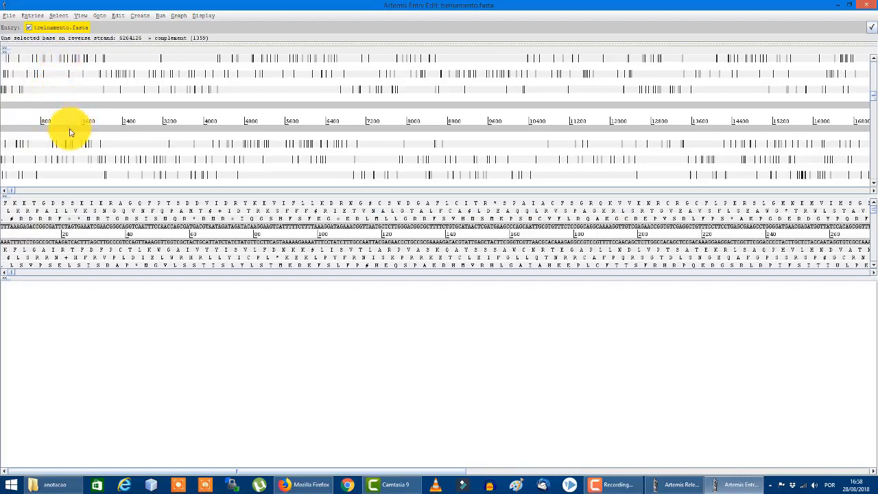
pyautogui.moveTo(65, 143); pyautogui.dragTo(78, 186)
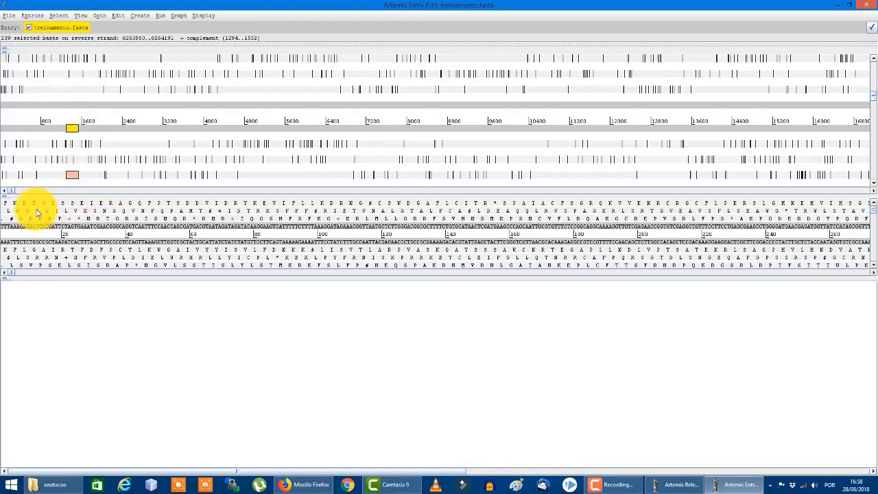
# Inspect individual codons and their amino acids in the sequence view's forward and reverse frames, near bases 7 to 18
pyautogui.click(53, 203)
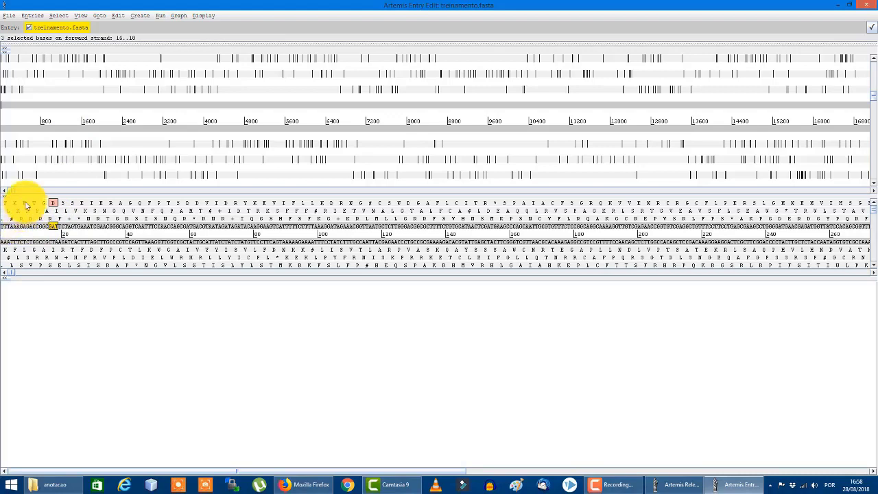
pyautogui.moveTo(23, 199); pyautogui.dragTo(34, 221)
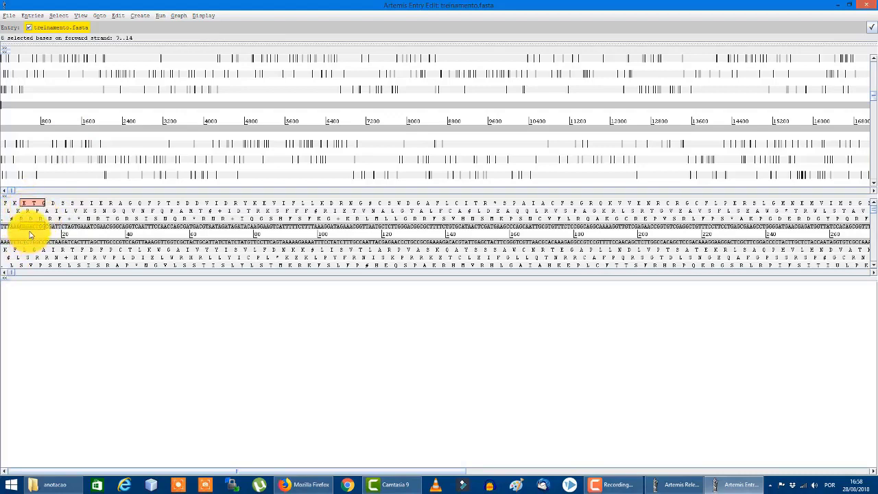
pyautogui.click(32, 228)
pyautogui.moveTo(32, 228); pyautogui.dragTo(37, 265)
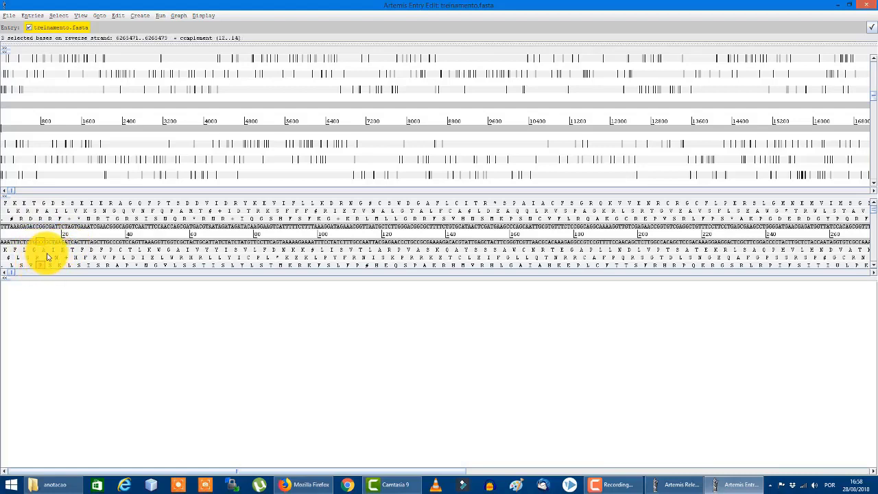
# Compare the reading frames by selecting forward bases starting at 1, 2, 3 and 4, plus a stretch of the reverse strand
pyautogui.click(4, 227)
pyautogui.moveTo(3, 229); pyautogui.dragTo(104, 233)
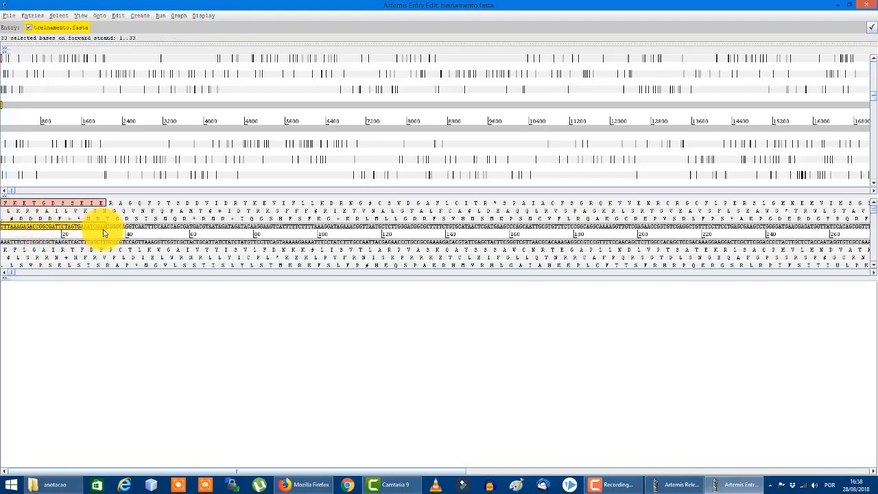
pyautogui.moveTo(7, 228); pyautogui.dragTo(109, 230)
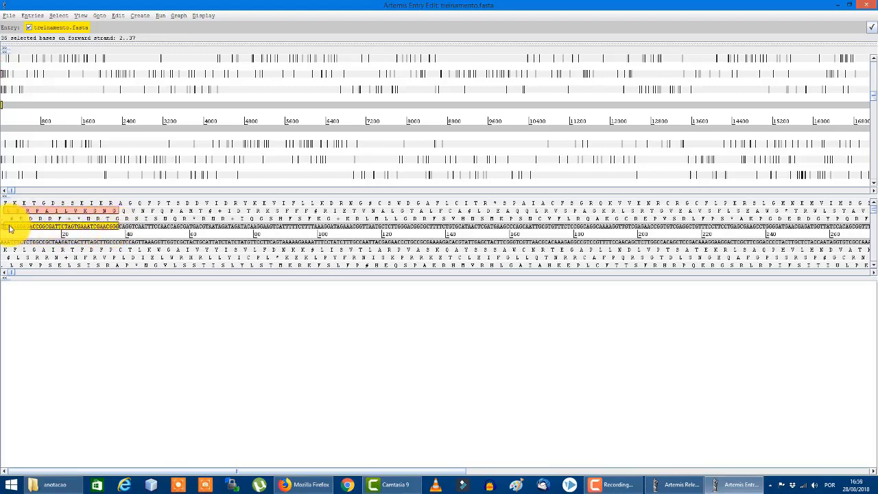
pyautogui.moveTo(9, 230); pyautogui.dragTo(173, 231)
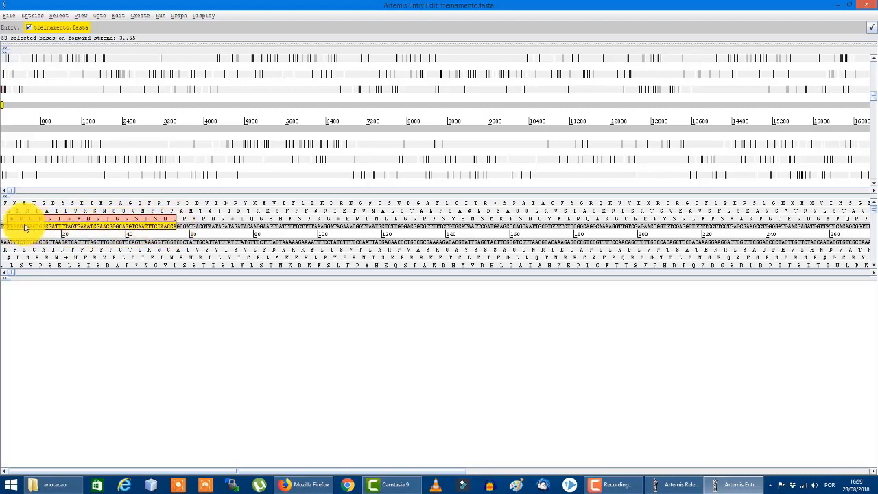
pyautogui.moveTo(11, 229); pyautogui.dragTo(134, 227)
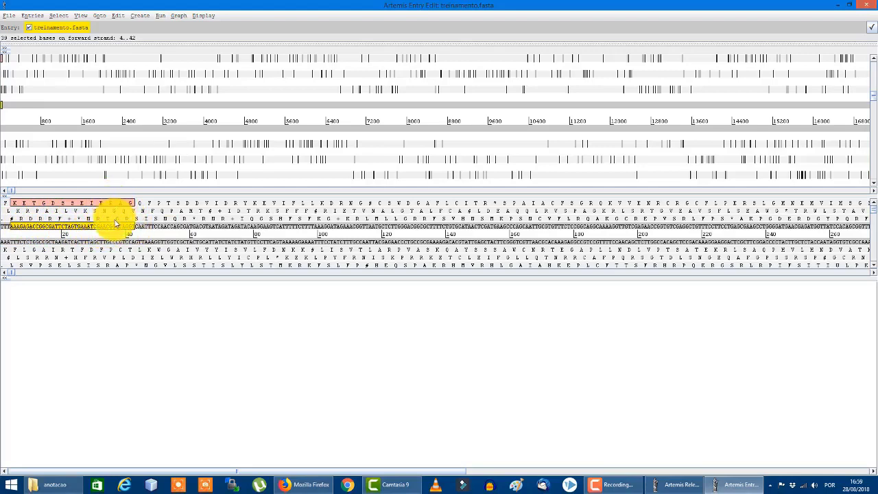
pyautogui.moveTo(113, 242); pyautogui.dragTo(36, 258)
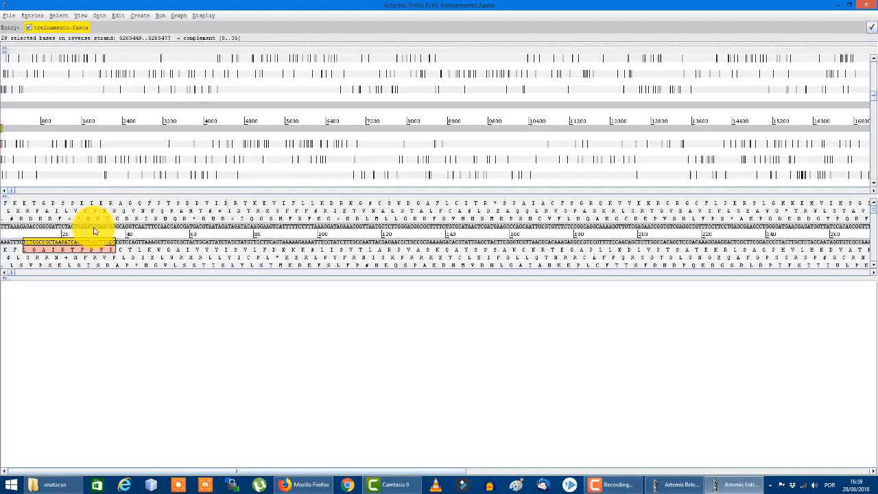
# Examine long stretches without stop codons in the forward frames by selecting regions such as about 531 to 2063 and 4311 to 6707
pyautogui.click(25, 88)
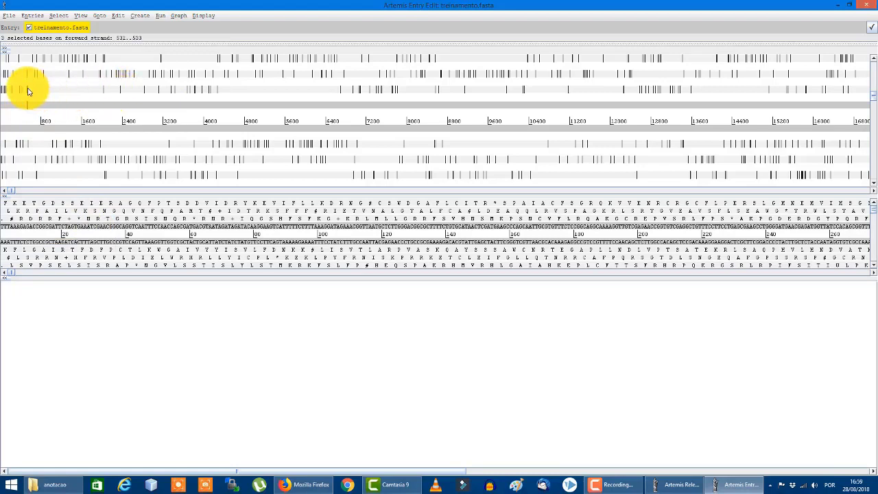
pyautogui.moveTo(28, 91); pyautogui.dragTo(105, 92)
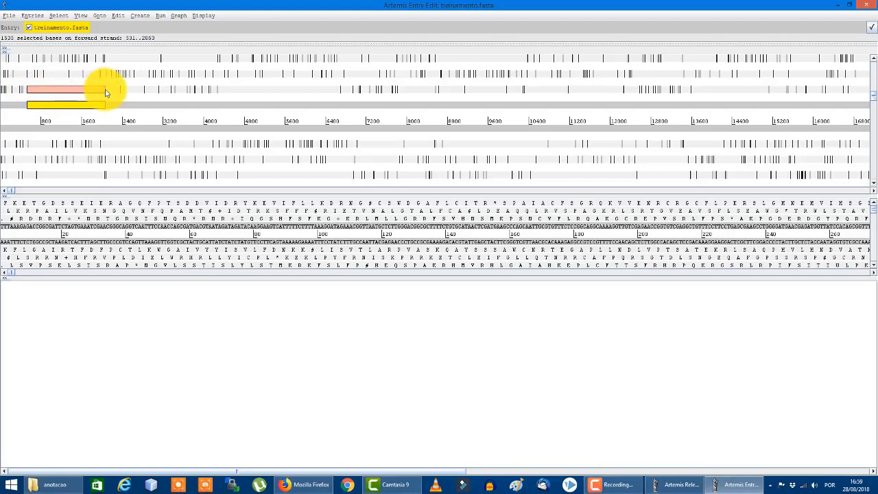
pyautogui.click(105, 91)
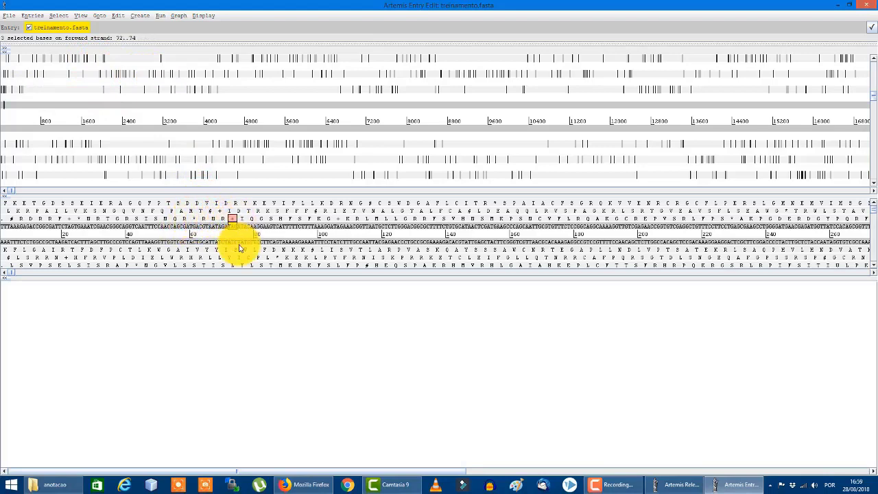
pyautogui.moveTo(30, 94); pyautogui.dragTo(97, 93)
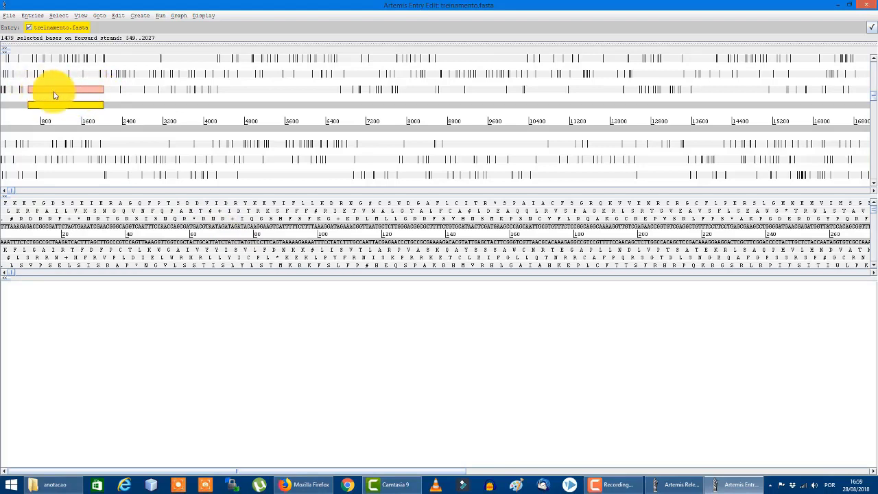
pyautogui.moveTo(109, 59); pyautogui.dragTo(342, 96)
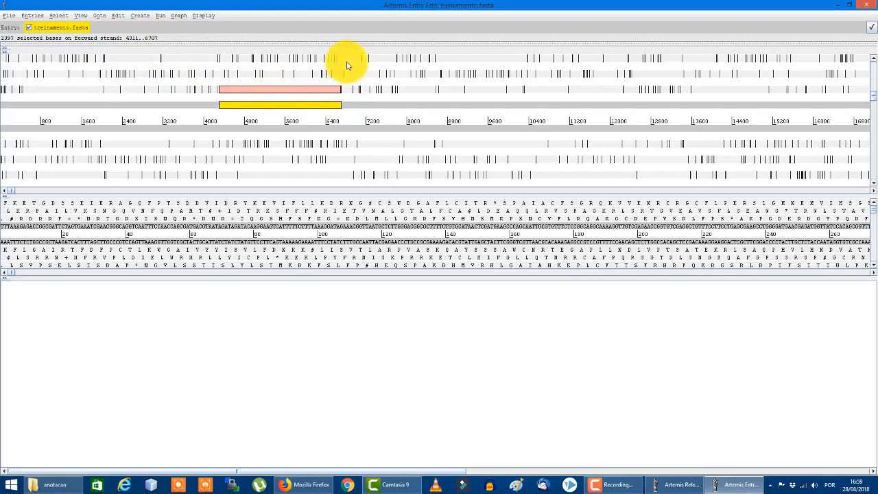
pyautogui.moveTo(343, 58); pyautogui.dragTo(381, 79)
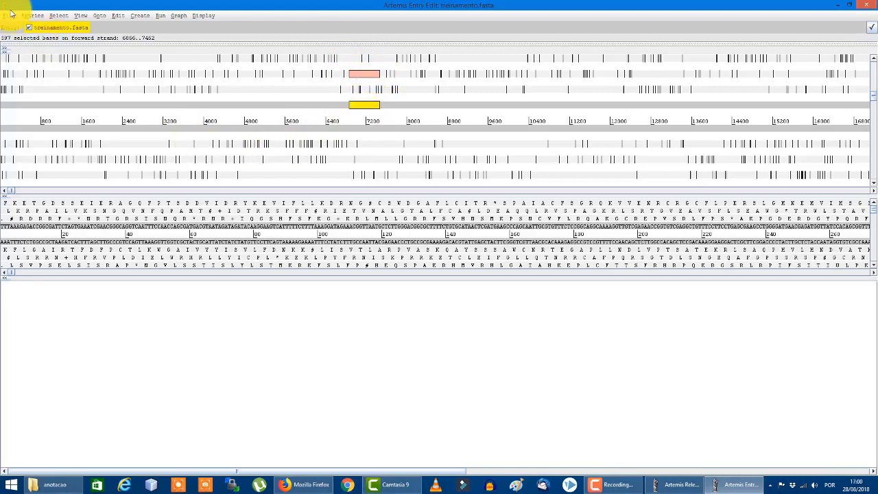
pyautogui.click(296, 91)
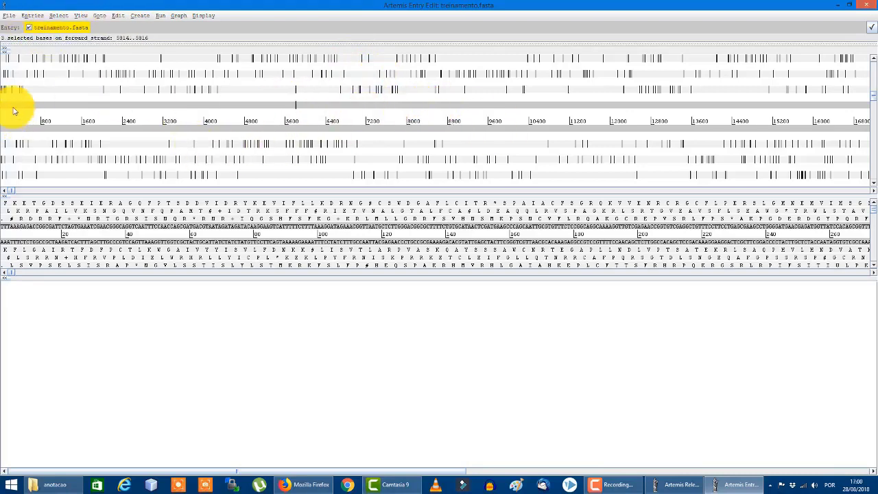
# Read the treinamento.tab entry into the open sequence and select the first two forward-strand CDS features in turn
pyautogui.click(8, 16)
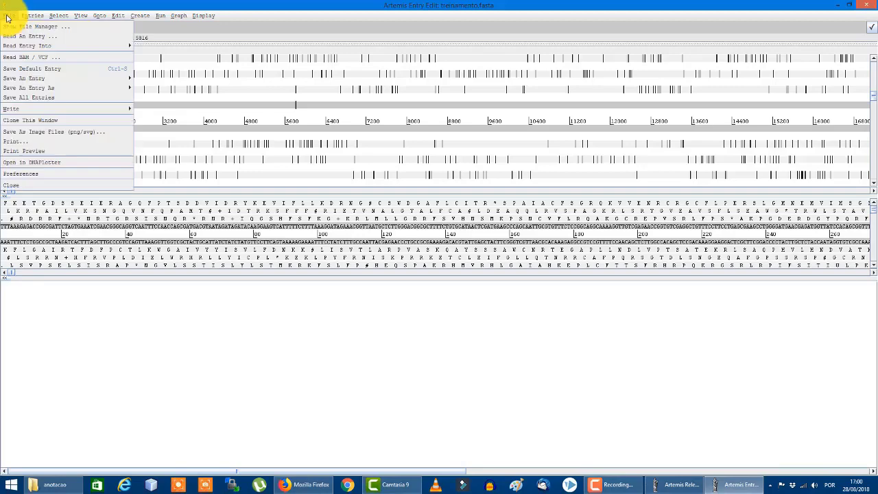
pyautogui.click(38, 39)
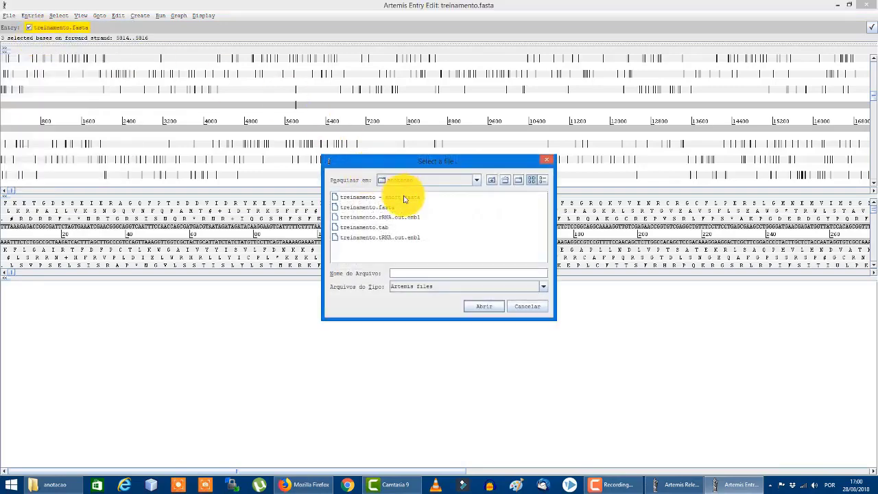
pyautogui.click(382, 230)
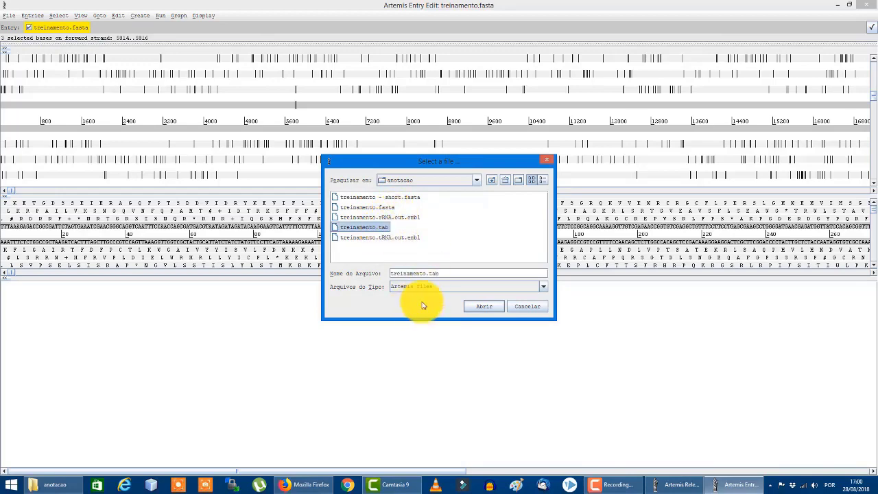
pyautogui.click(485, 307)
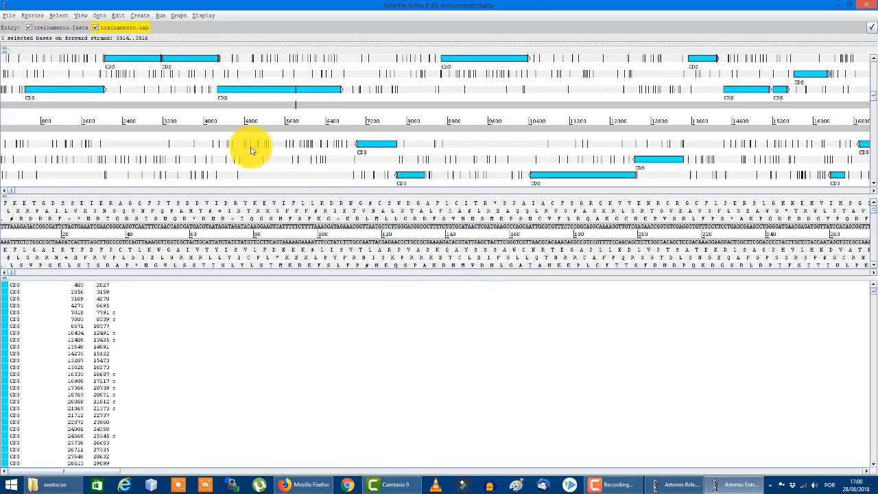
pyautogui.click(79, 89)
pyautogui.click(151, 59)
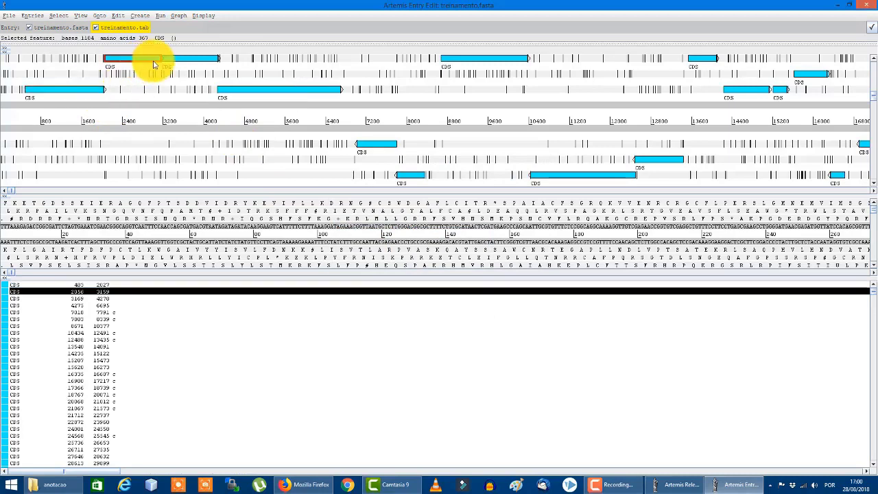
# Select further predicted CDS features in turn on the forward and reverse strands, between about bases 3169 and 10377
pyautogui.click(184, 59)
pyautogui.click(302, 90)
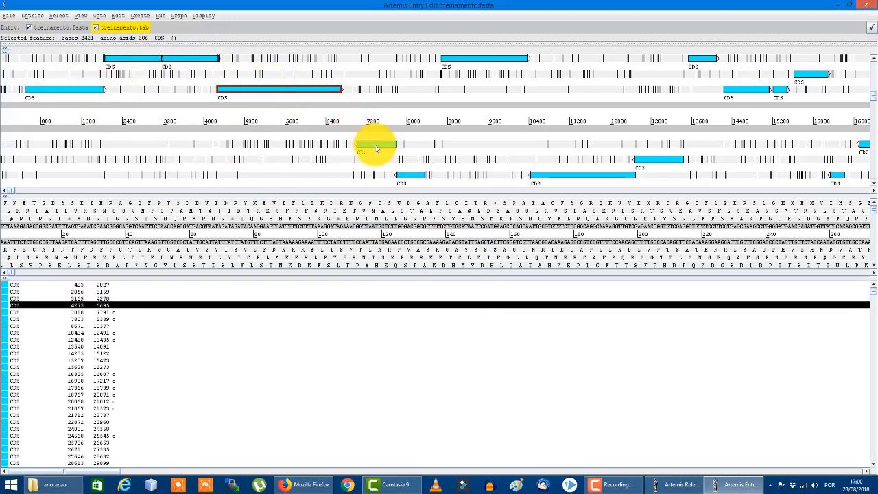
pyautogui.click(374, 143)
pyautogui.click(416, 175)
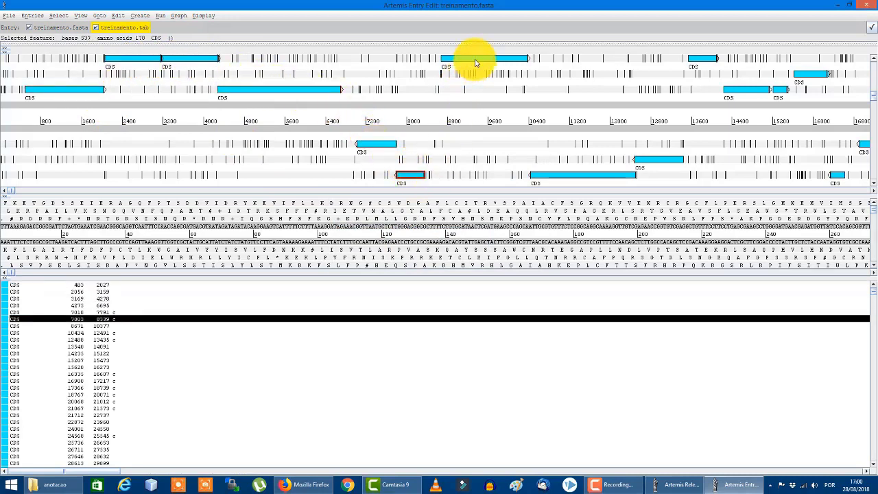
pyautogui.click(474, 59)
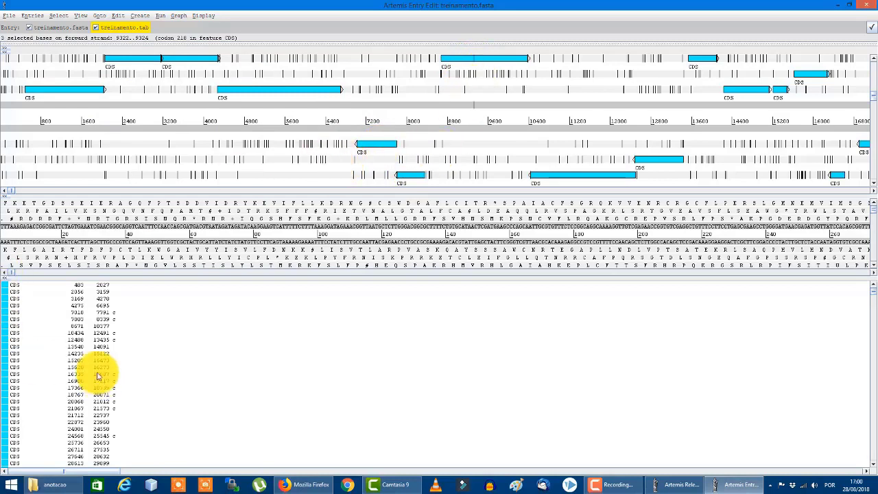
# Select the first CDS in the feature list and turn on the display of products for the listed features
pyautogui.click(76, 285)
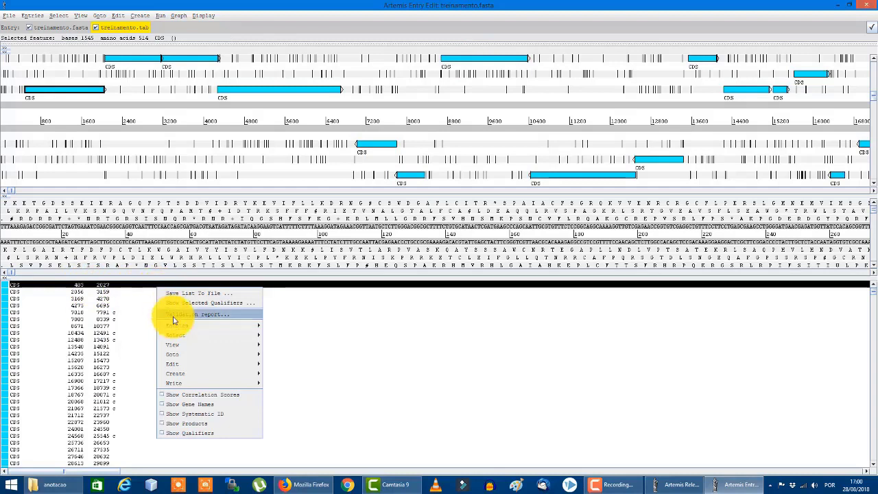
pyautogui.click(197, 423)
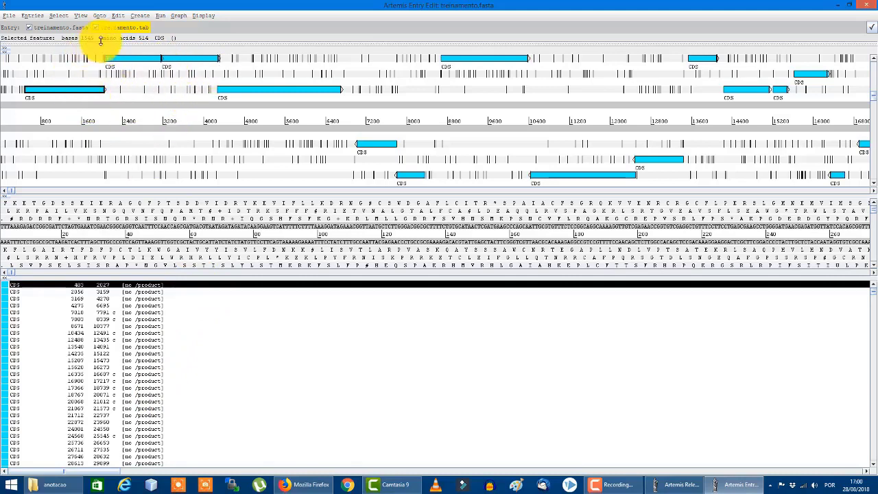
# Read the entries treinamento.rRNA.out.embl and treinamento.tRNA.out.embl into the open sequence
pyautogui.click(10, 16)
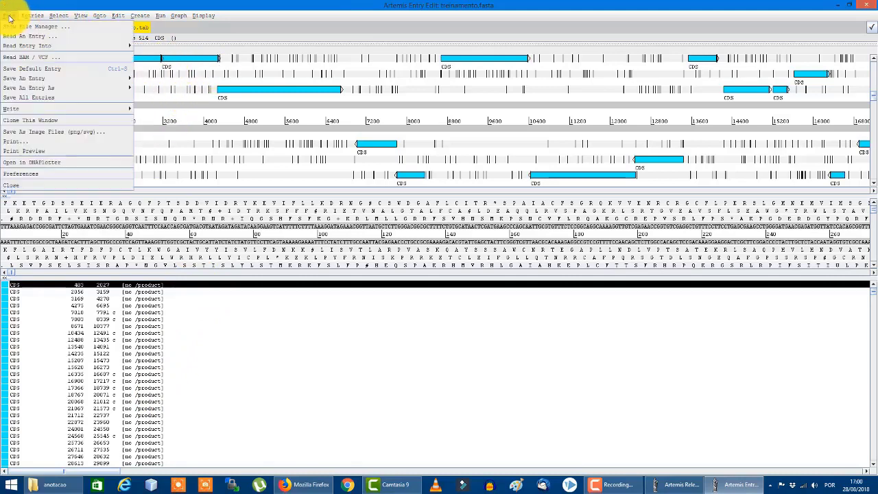
pyautogui.click(9, 38)
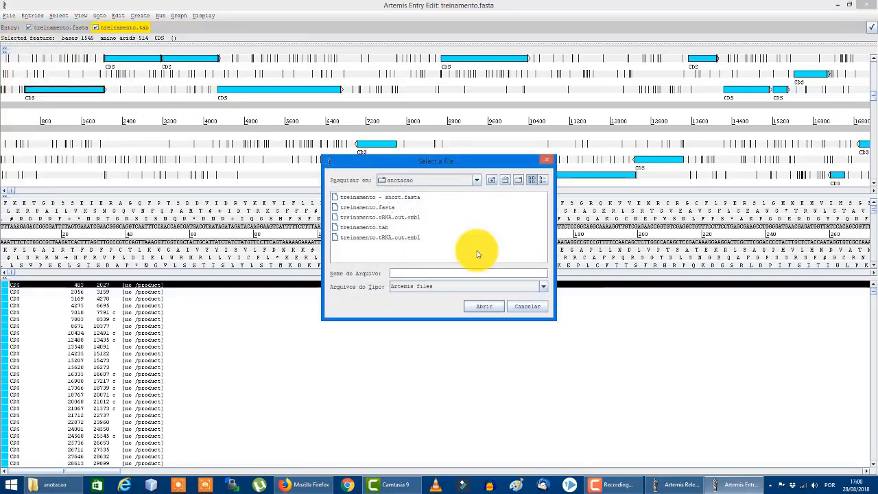
pyautogui.click(491, 310)
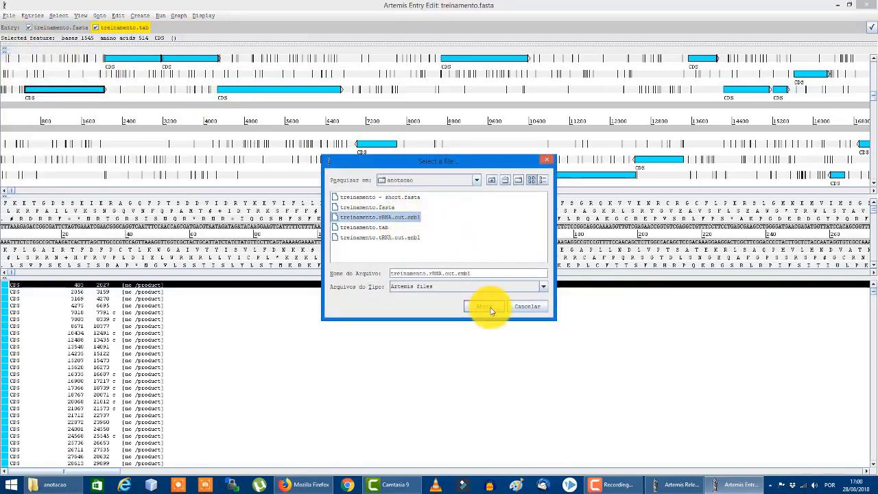
pyautogui.click(10, 15)
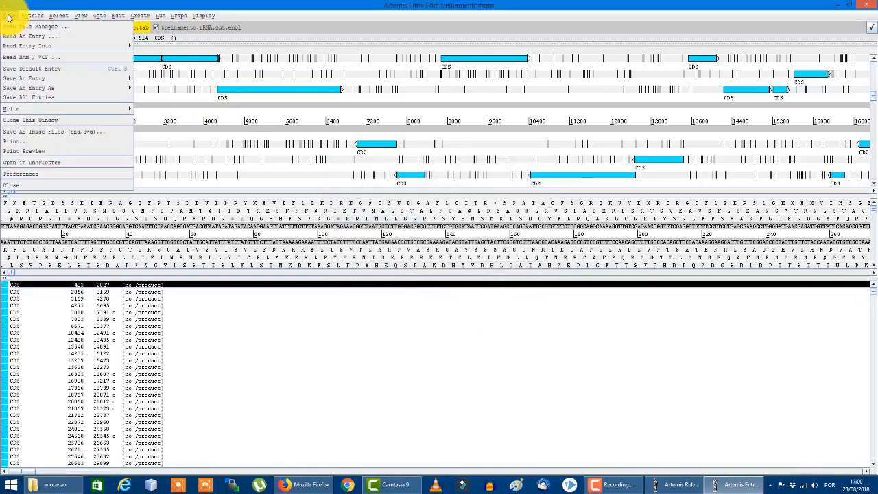
pyautogui.click(27, 37)
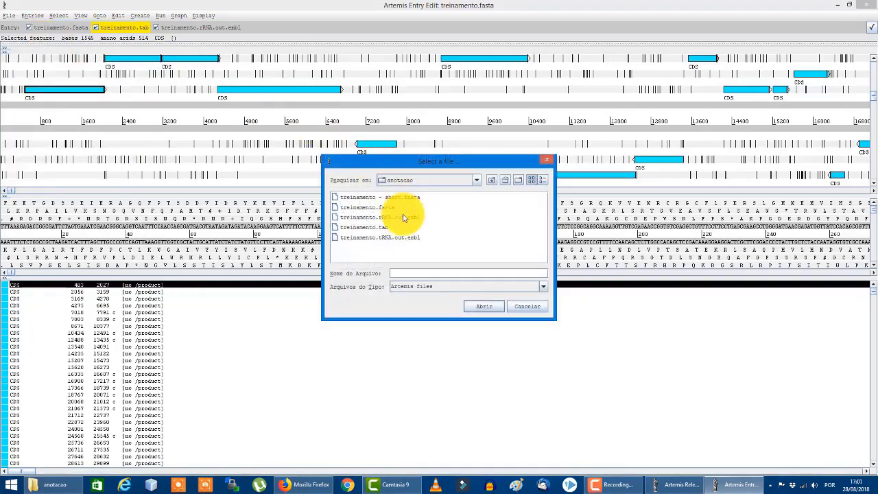
pyautogui.click(398, 239)
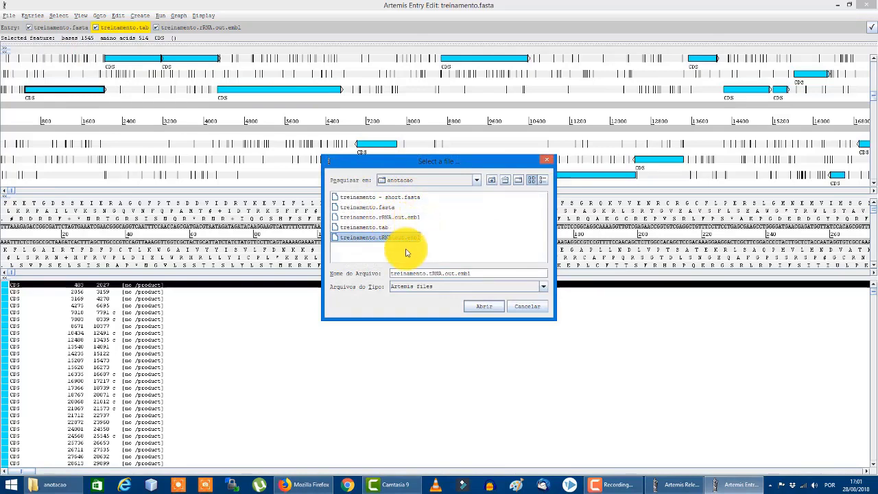
pyautogui.click(484, 311)
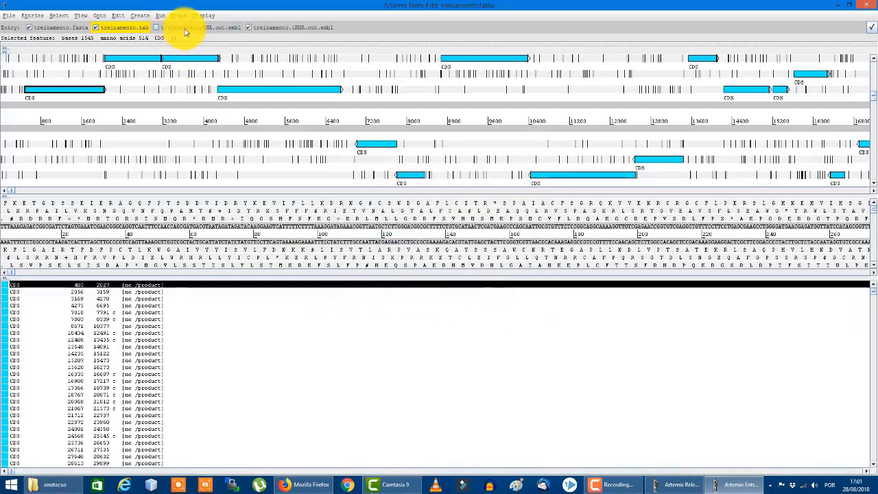
# Hide the treinamento.tab entry, go to the first 16s ribosomal RNA and inspect the neighbouring tRNA-Ile and tRNA-Ala features
pyautogui.click(123, 30)
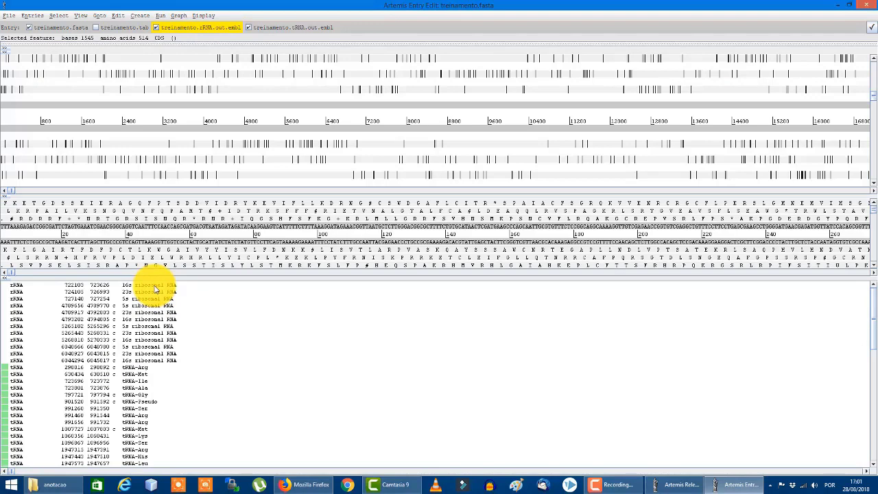
pyautogui.doubleClick(155, 285)
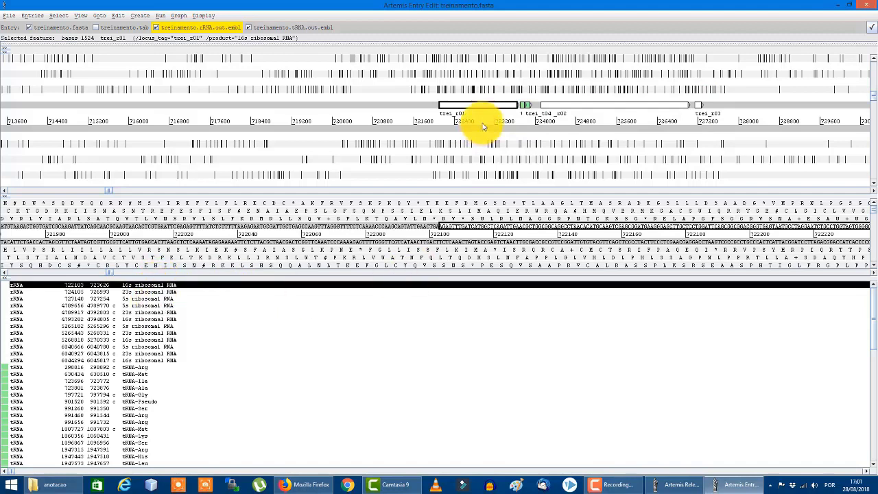
pyautogui.click(525, 109)
pyautogui.click(523, 107)
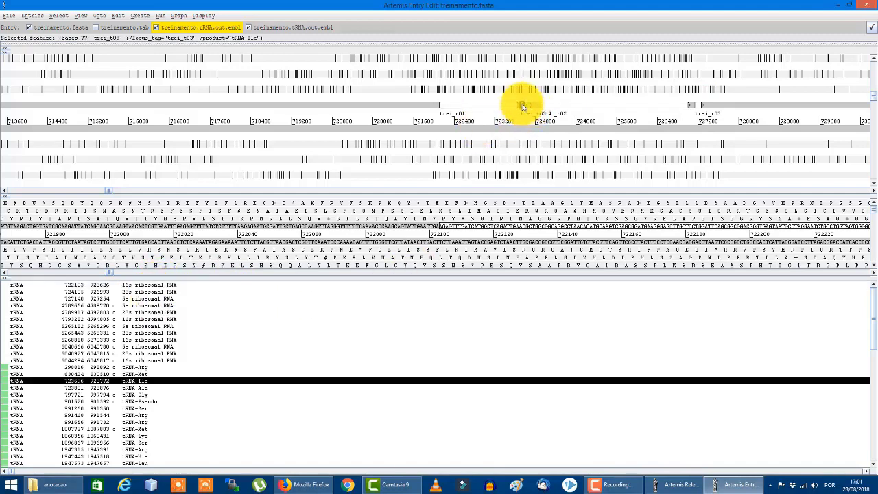
pyautogui.click(527, 107)
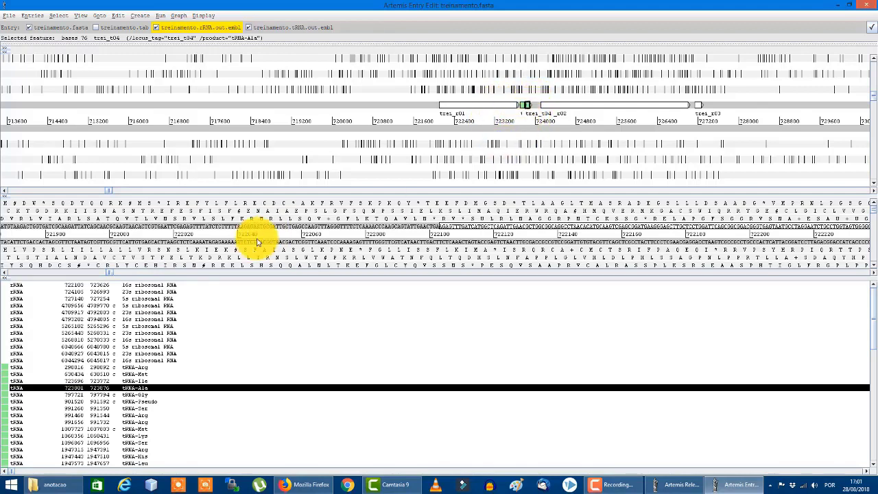
# Show the treinamento.tab entry again and select the first forward-strand CDS at the start of the sequence
pyautogui.click(122, 29)
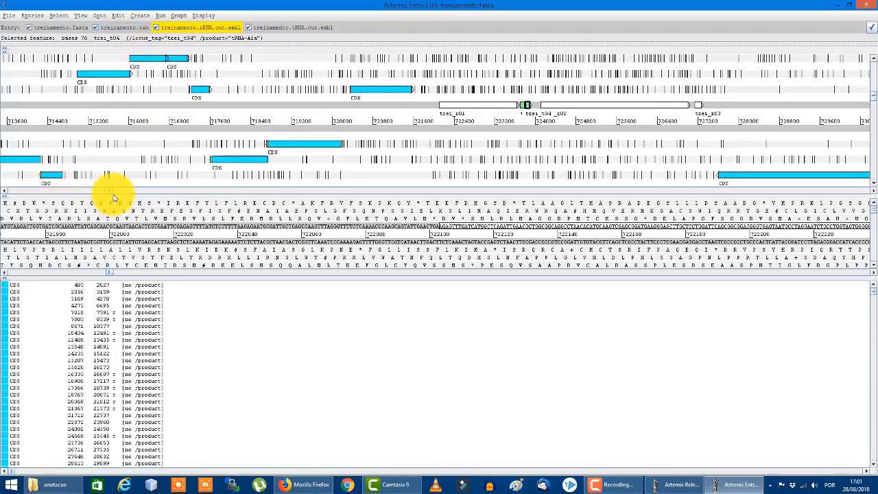
pyautogui.moveTo(111, 192); pyautogui.dragTo(1, 192)
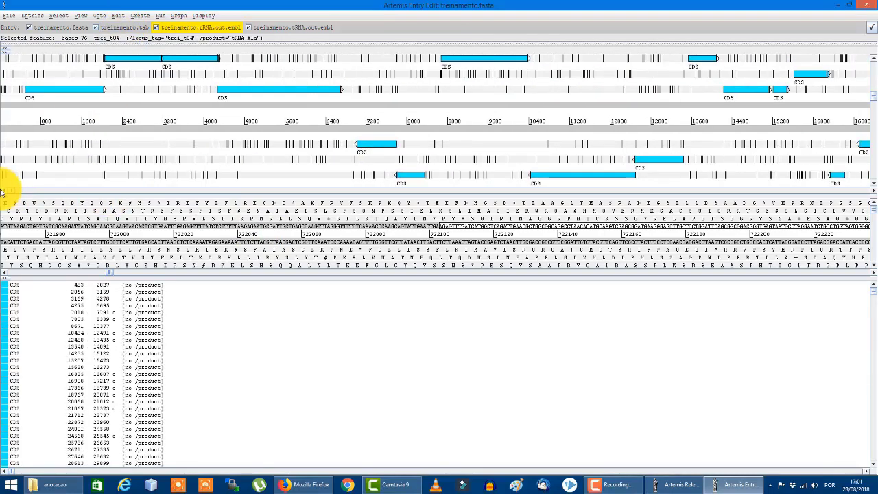
pyautogui.click(62, 90)
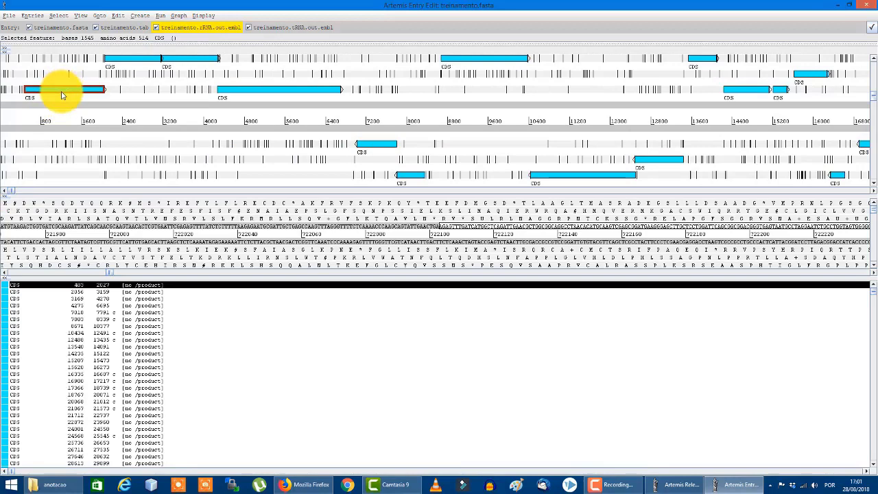
pyautogui.rightClick(64, 95)
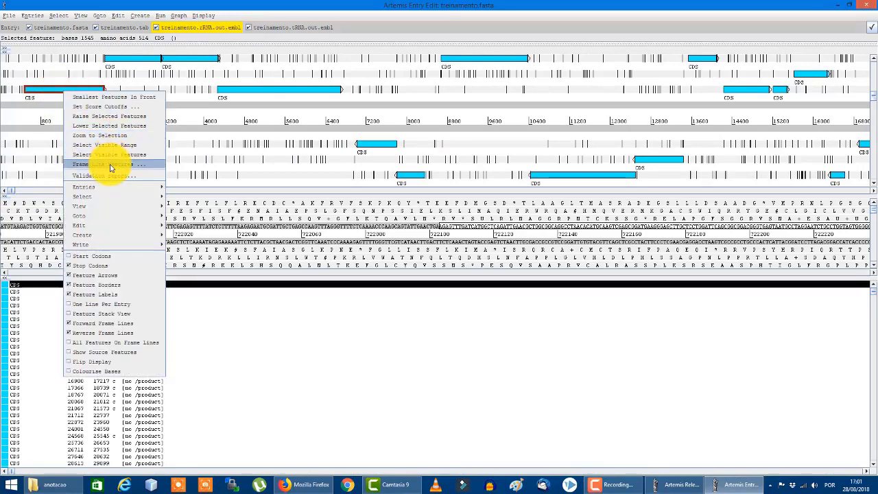
pyautogui.click(42, 92)
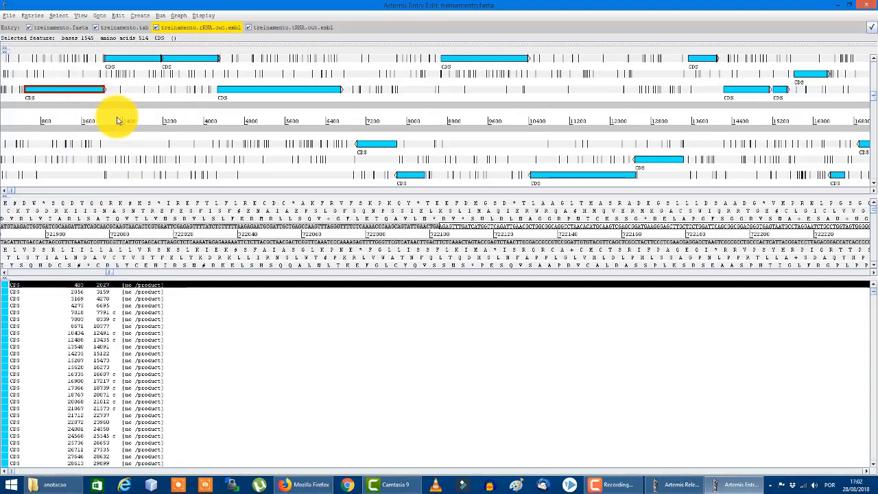
# View the amino acids of the selected CDS as FASTA, select the entire text including its header, and close the viewer
pyautogui.rightClick(60, 93)
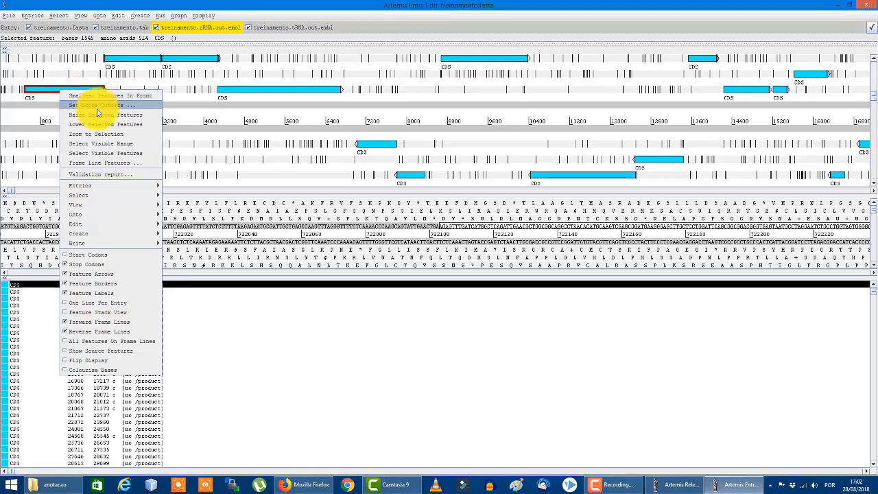
pyautogui.moveTo(106, 204)
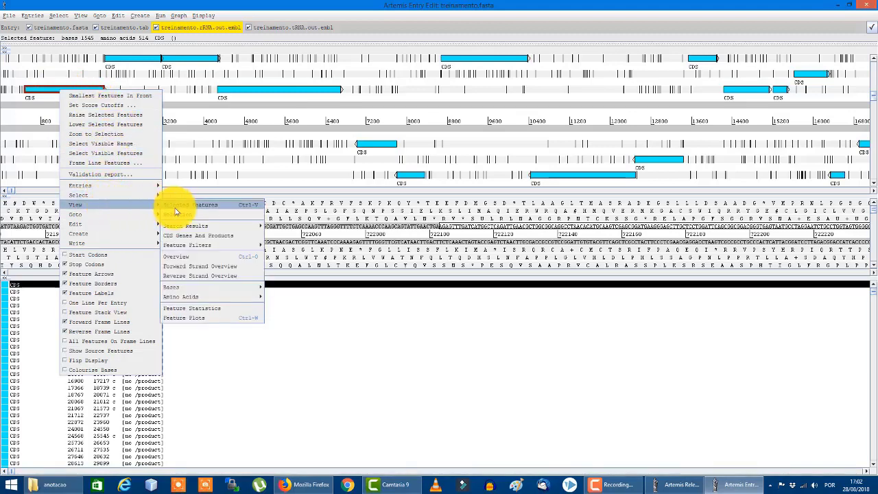
pyautogui.moveTo(204, 298)
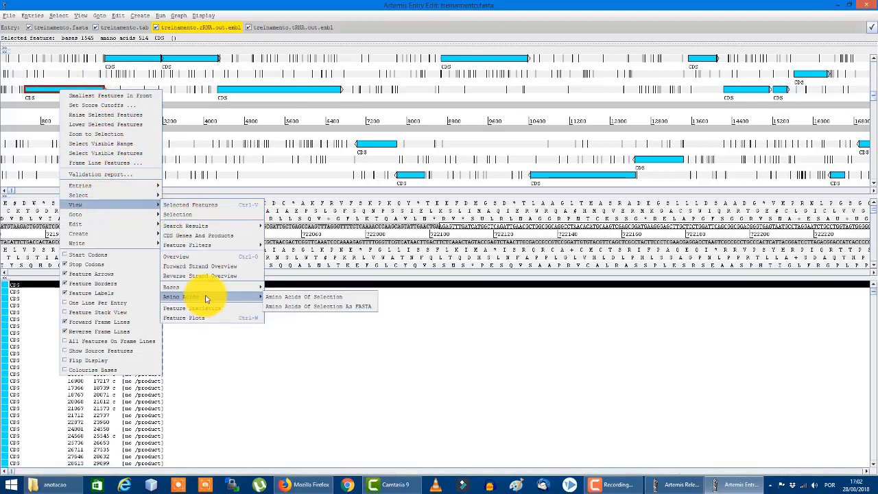
pyautogui.click(343, 308)
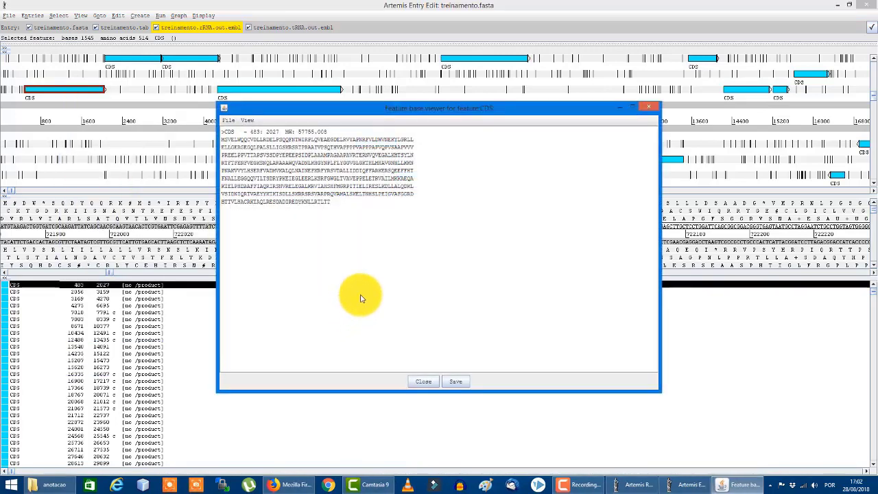
pyautogui.hotkey('ctrl', 'a')
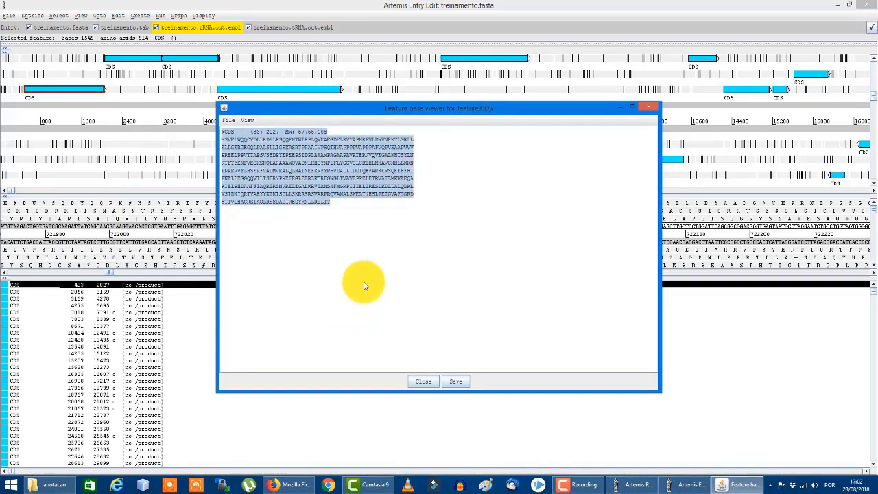
pyautogui.click(376, 237)
pyautogui.hotkey('ctrl', 'a')
pyautogui.moveTo(376, 230); pyautogui.dragTo(147, 121)
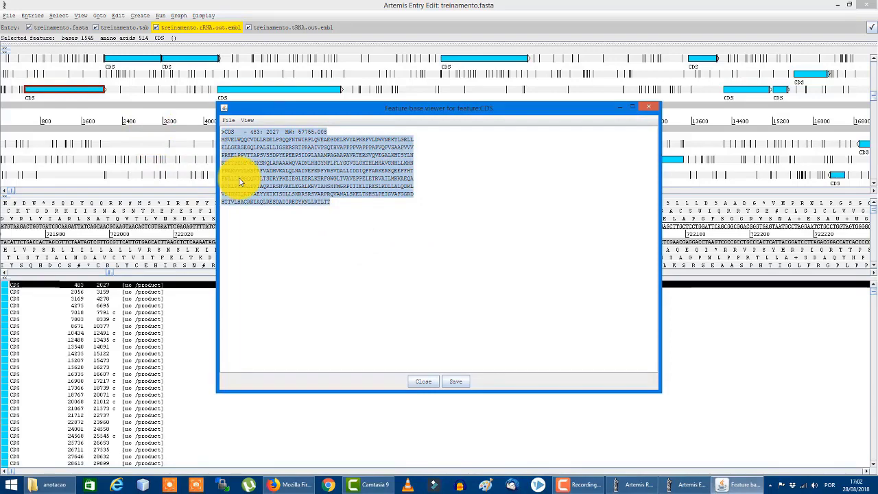
pyautogui.click(424, 383)
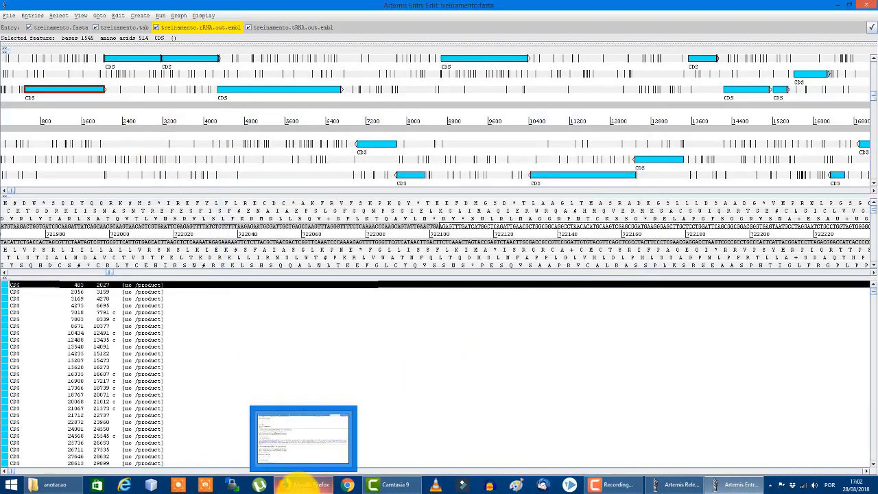
# Switch to Firefox and close the old Google search, BLAST and Softberry results tabs
pyautogui.click(304, 483)
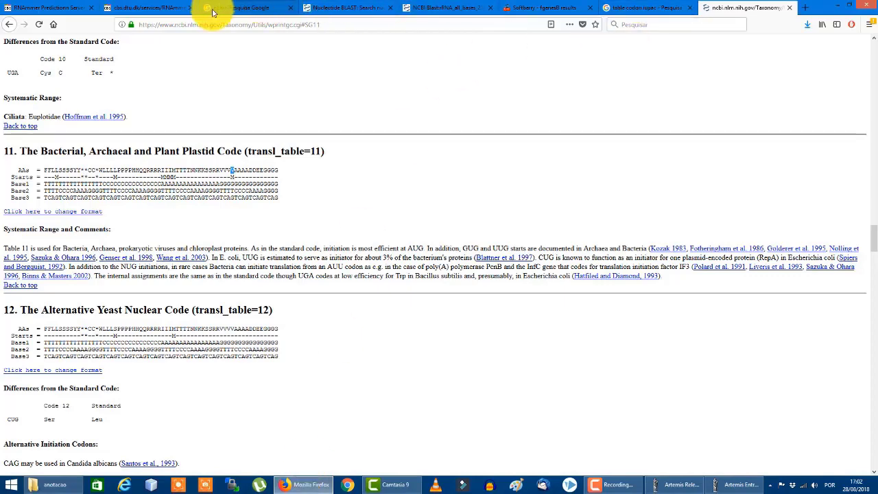
pyautogui.click(289, 8)
pyautogui.click(289, 8)
pyautogui.click(290, 8)
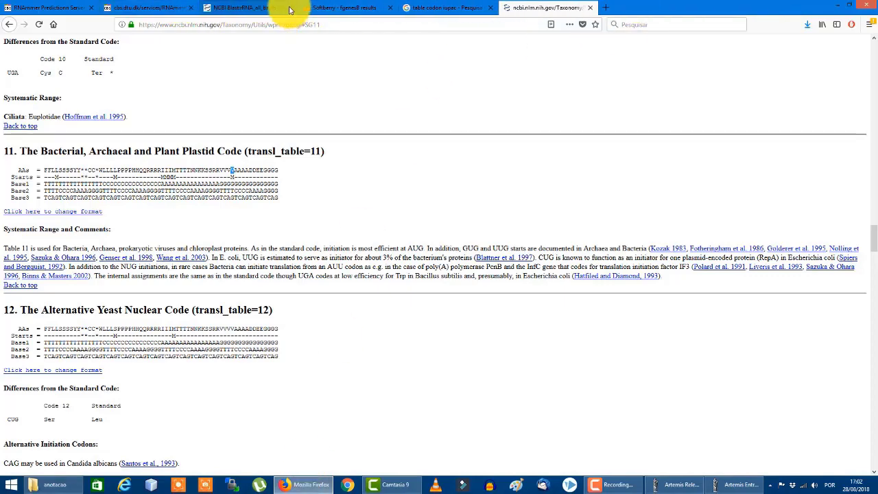
pyautogui.click(290, 7)
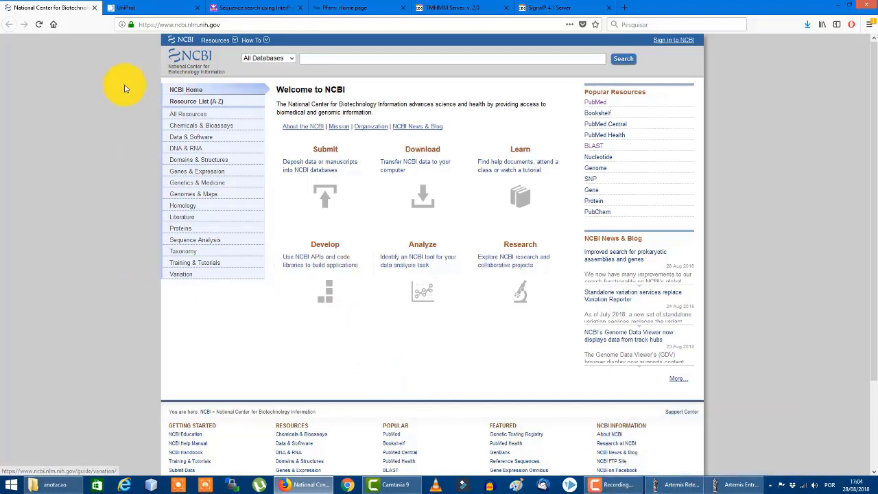
# Look over the open UniProt, InterPro, Pfam, TMHMM and SignalP pages that serve for the protein searches
pyautogui.click(131, 5)
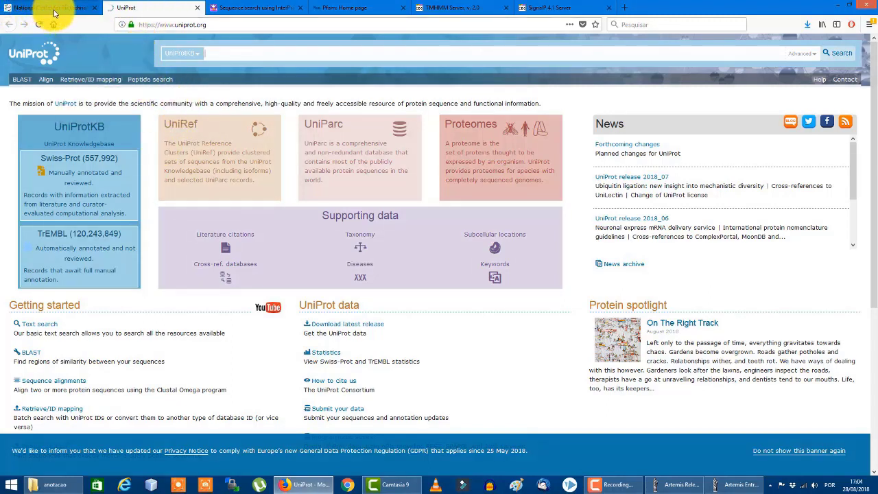
pyautogui.click(21, 55)
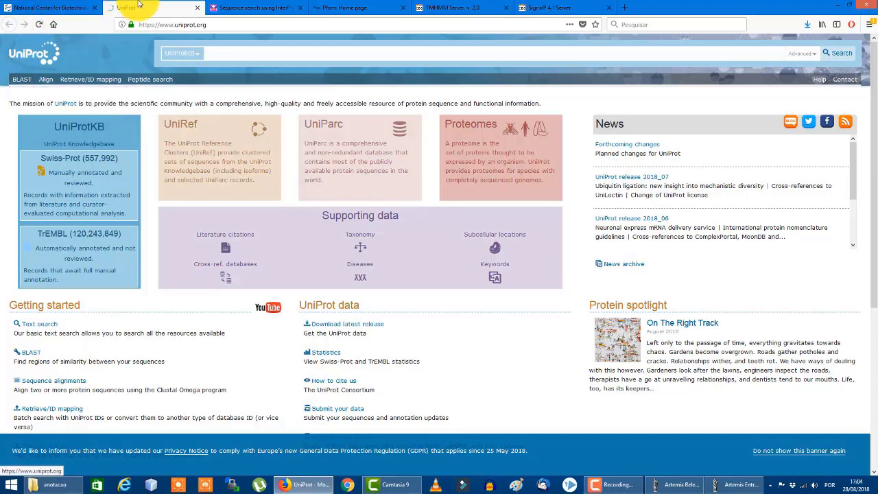
pyautogui.click(261, 7)
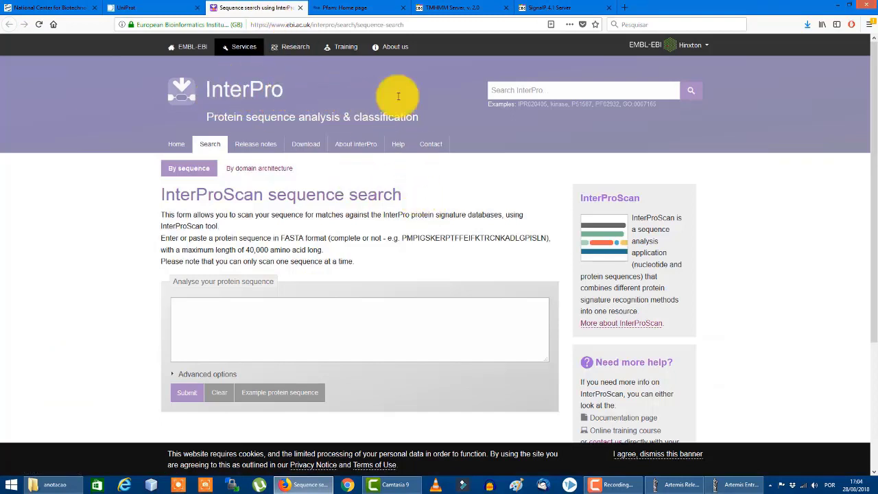
pyautogui.click(364, 7)
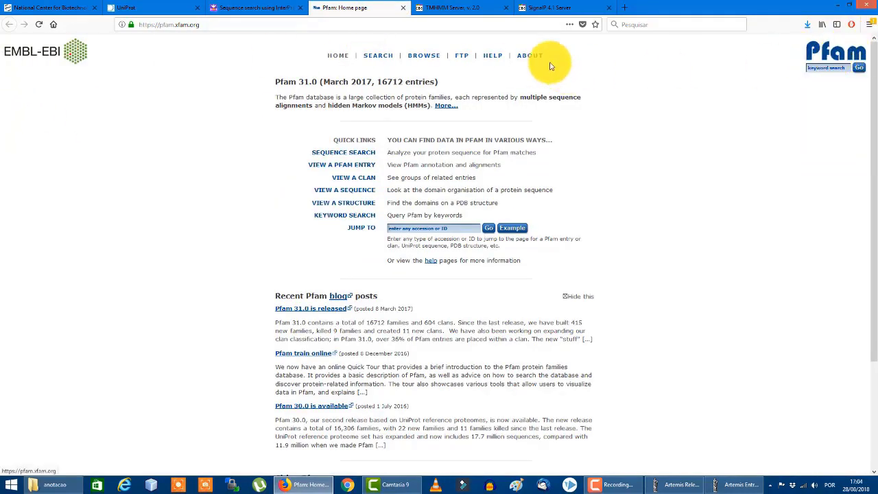
pyautogui.click(468, 7)
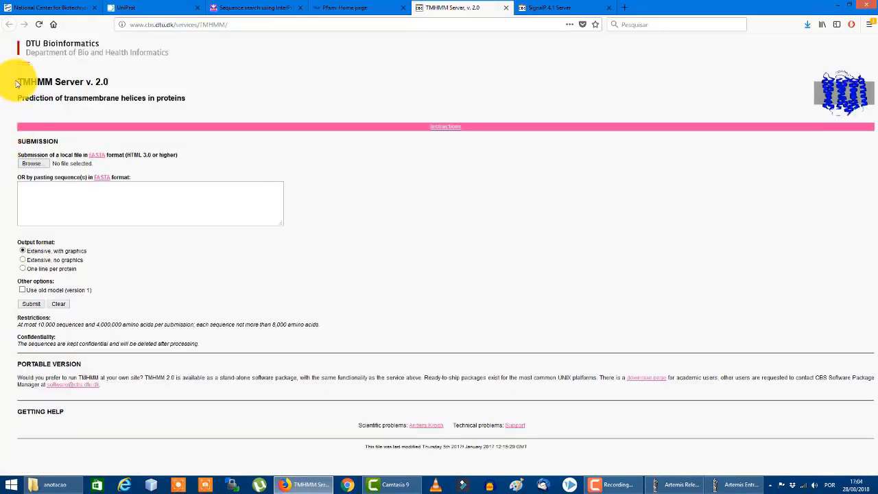
pyautogui.moveTo(38, 82); pyautogui.dragTo(19, 98)
pyautogui.click(55, 94)
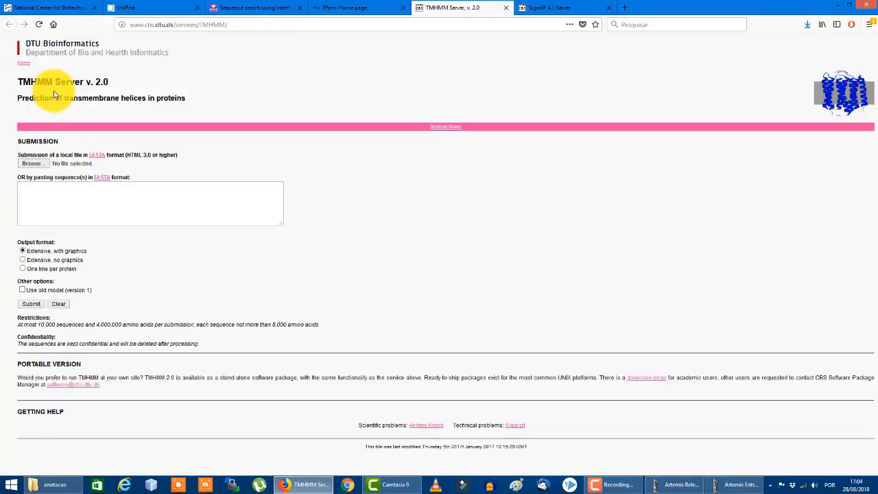
pyautogui.click(566, 7)
pyautogui.moveTo(20, 88); pyautogui.dragTo(49, 82)
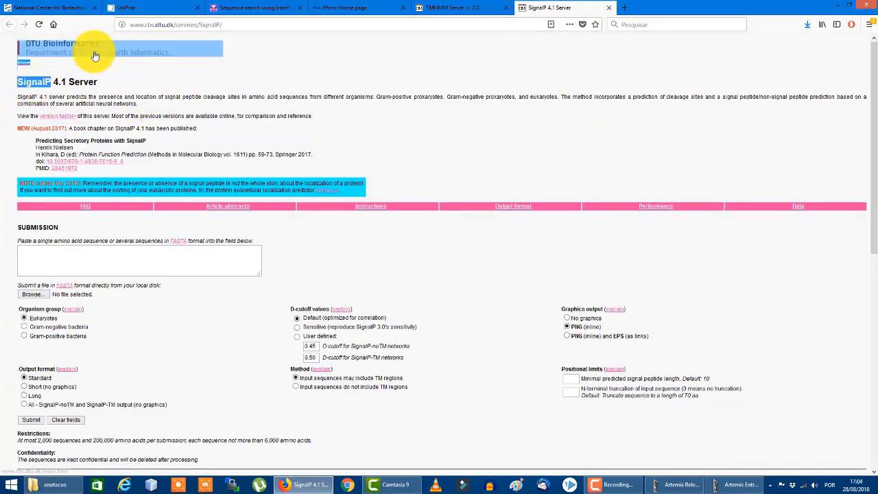
# Open Protein BLAST from the NCBI site, paste the copied CDS FASTA sequence as query and run blastp against nr with results in a new window
pyautogui.click(53, 8)
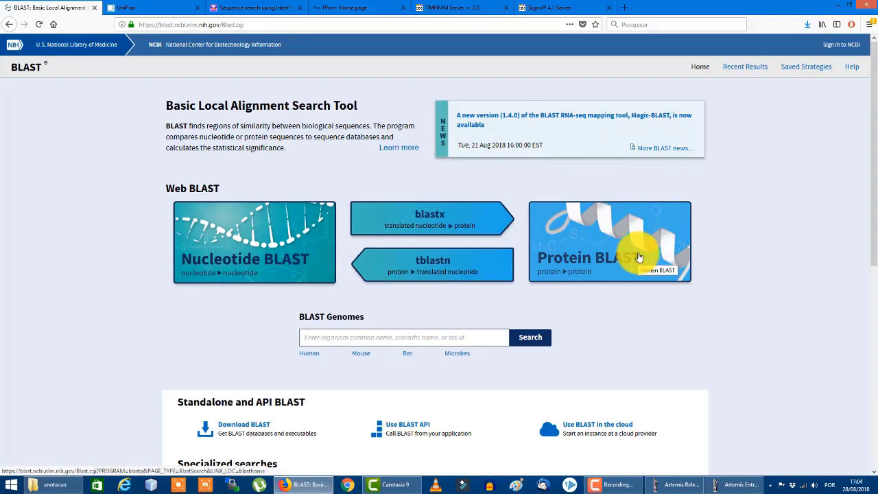
pyautogui.click(585, 257)
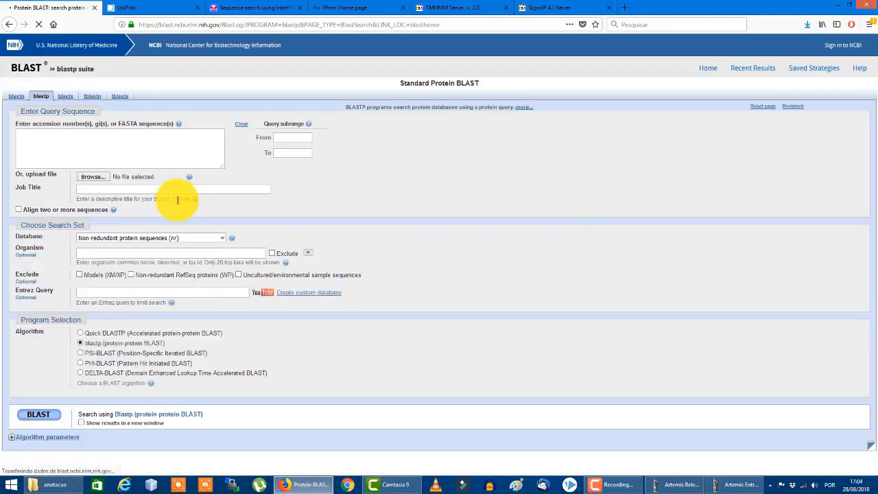
pyautogui.click(116, 153)
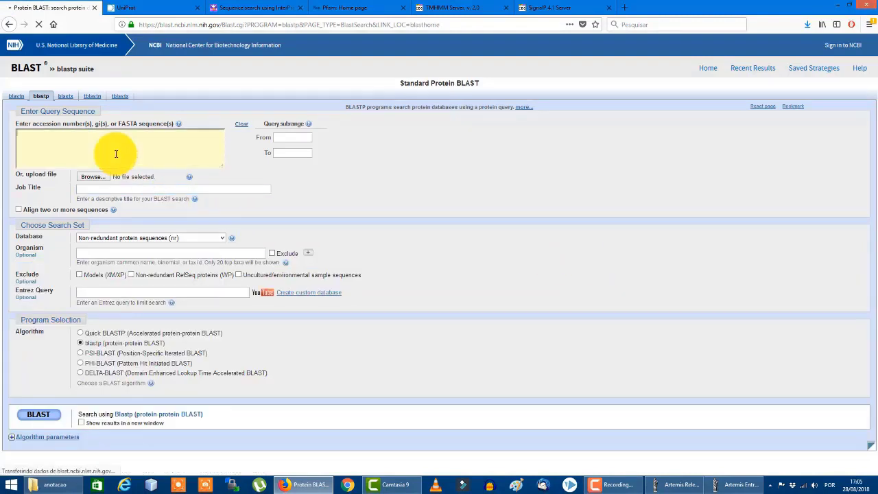
pyautogui.hotkey('ctrl', 'v')
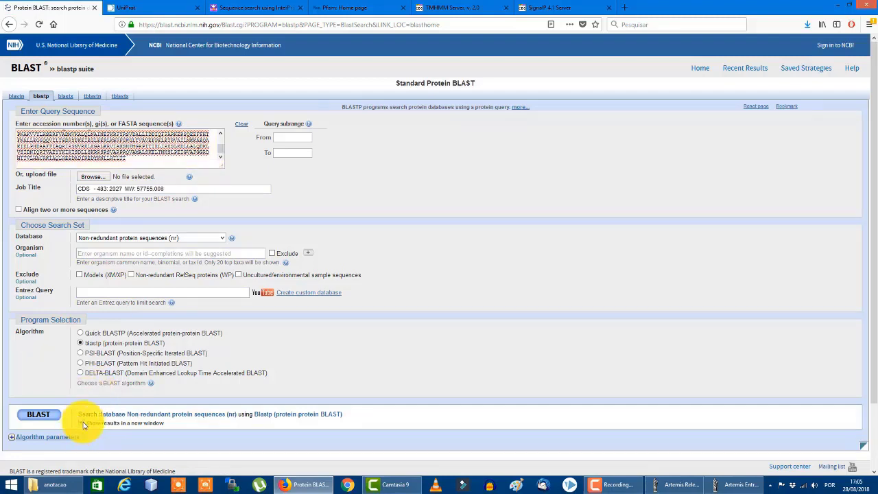
pyautogui.click(27, 419)
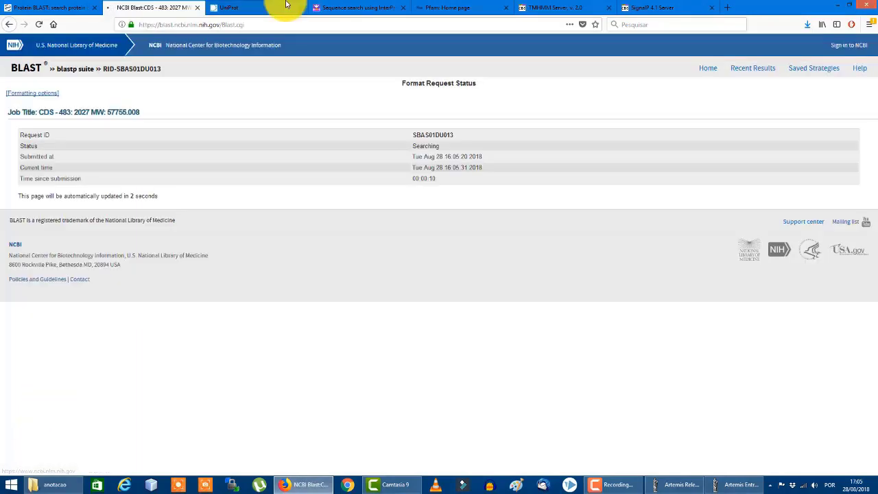
# Open the UniProt BLAST tool, paste the CDS protein sequence and run the search against UniProtKB
pyautogui.click(271, 8)
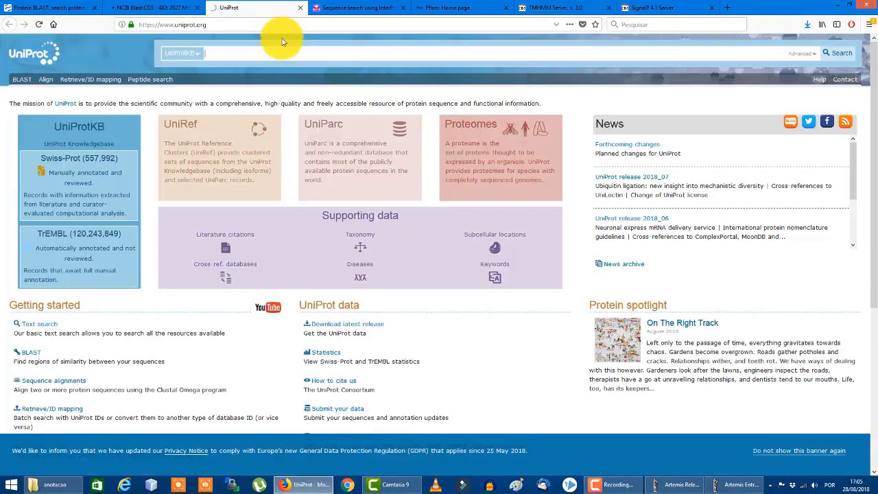
pyautogui.click(22, 83)
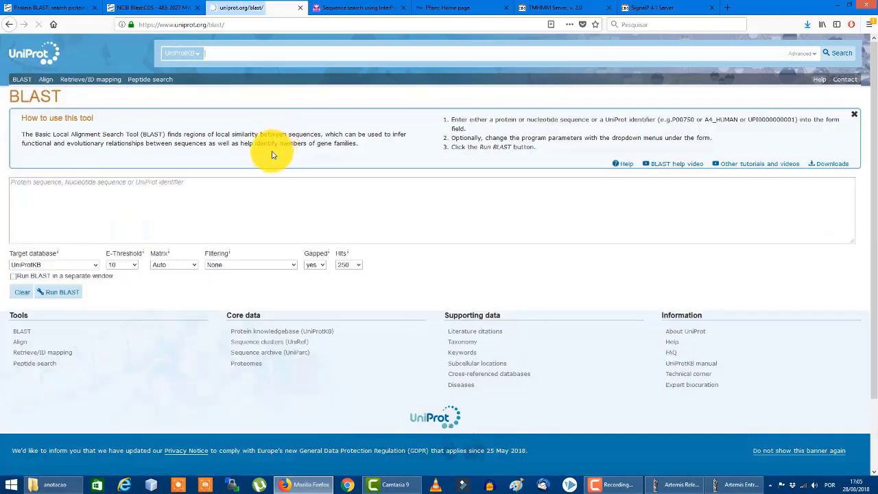
pyautogui.click(213, 207)
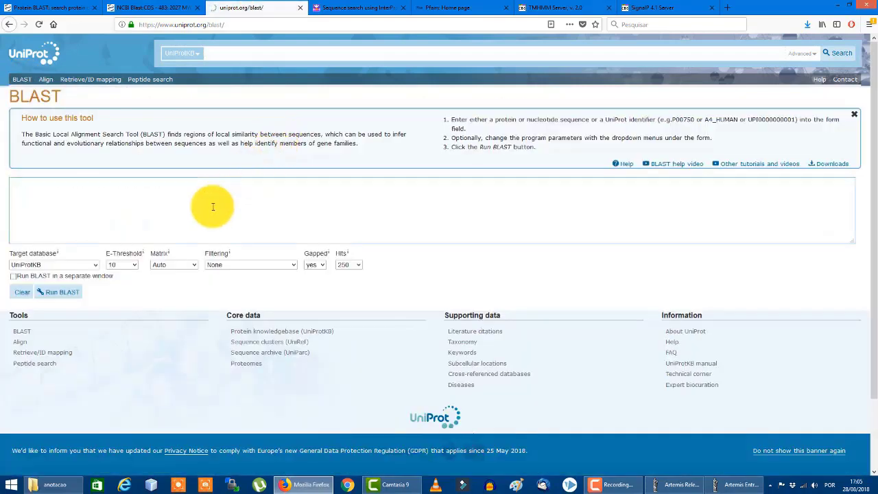
pyautogui.hotkey('ctrl', 'v')
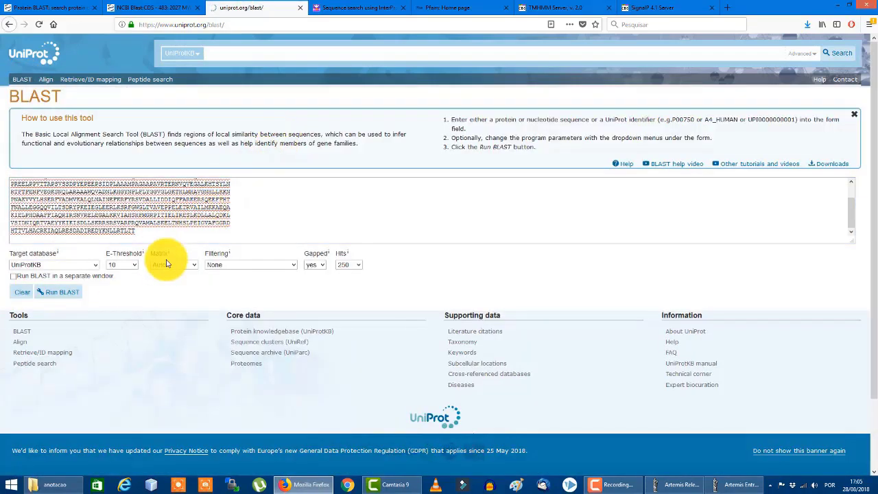
pyautogui.click(58, 292)
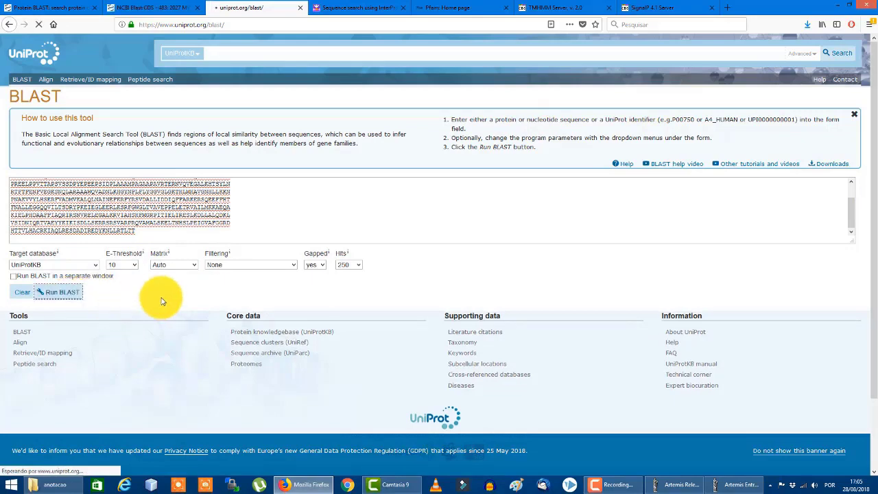
# Paste the CDS protein sequence into the InterProScan sequence search and submit it
pyautogui.click(365, 7)
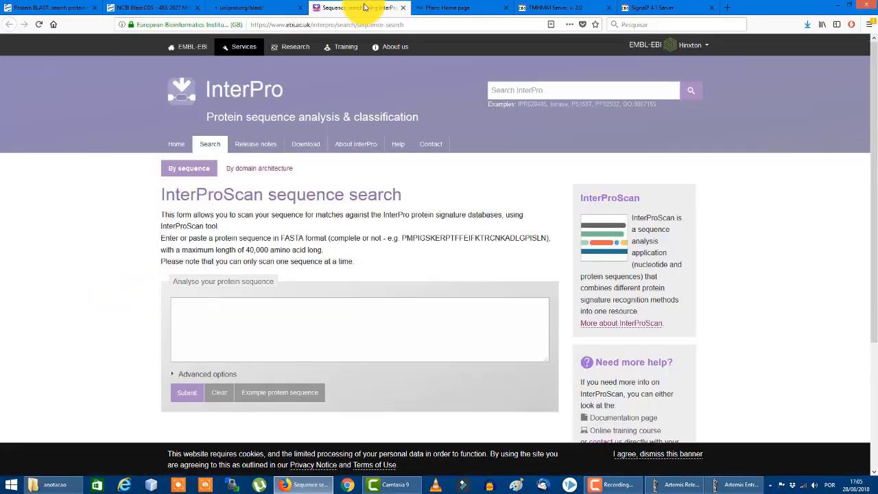
pyautogui.click(214, 322)
pyautogui.hotkey('ctrl', 'v')
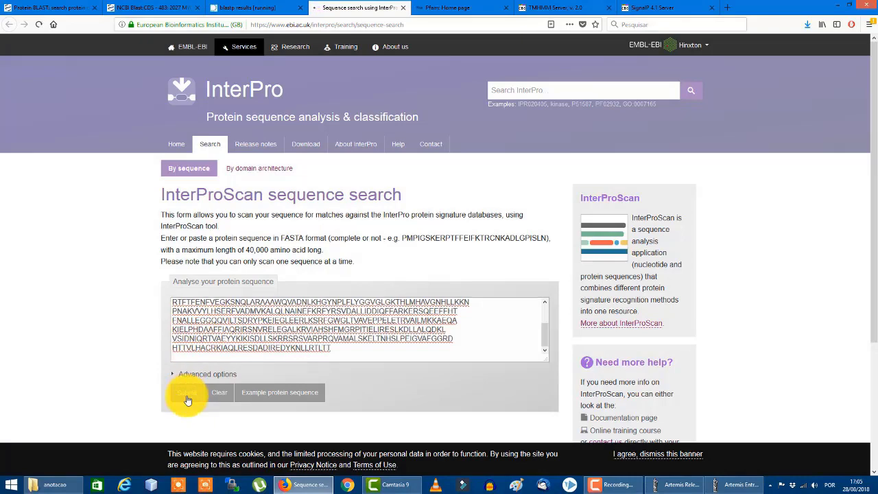
pyautogui.click(187, 395)
# Open the Pfam sequence search, paste the CDS protein sequence and start the search for matching families
pyautogui.click(440, 5)
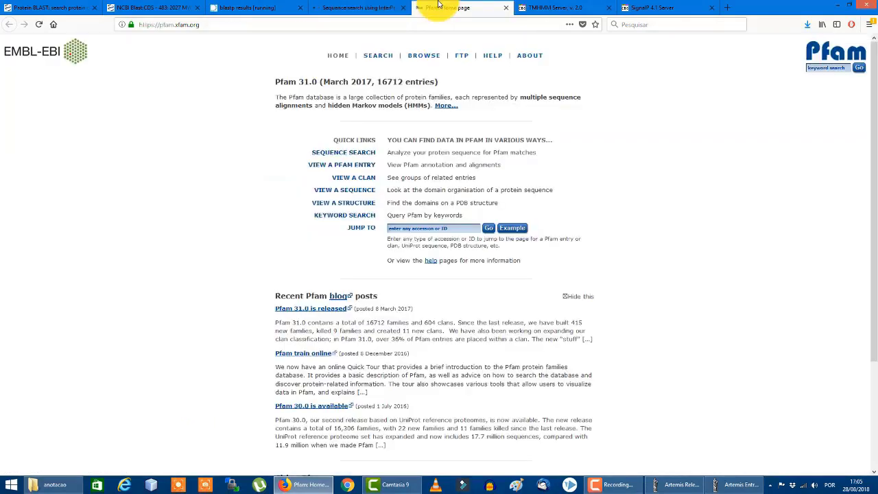
pyautogui.click(364, 157)
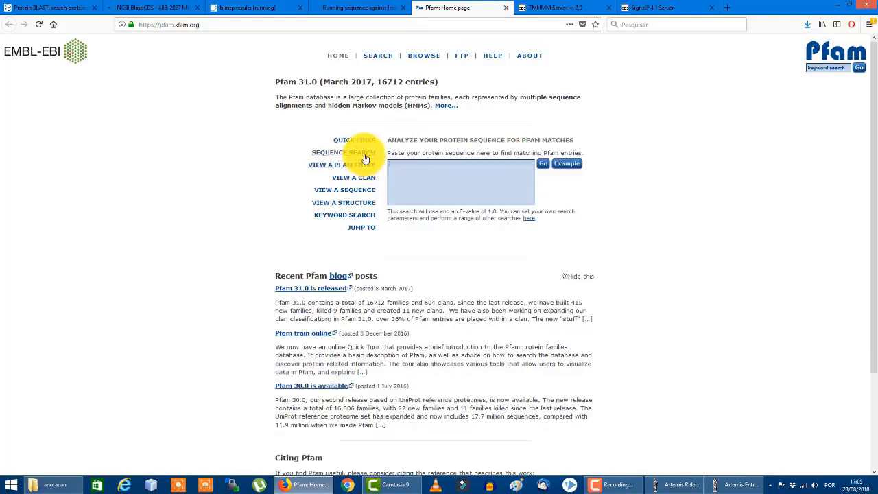
pyautogui.hotkey('ctrl', 'v')
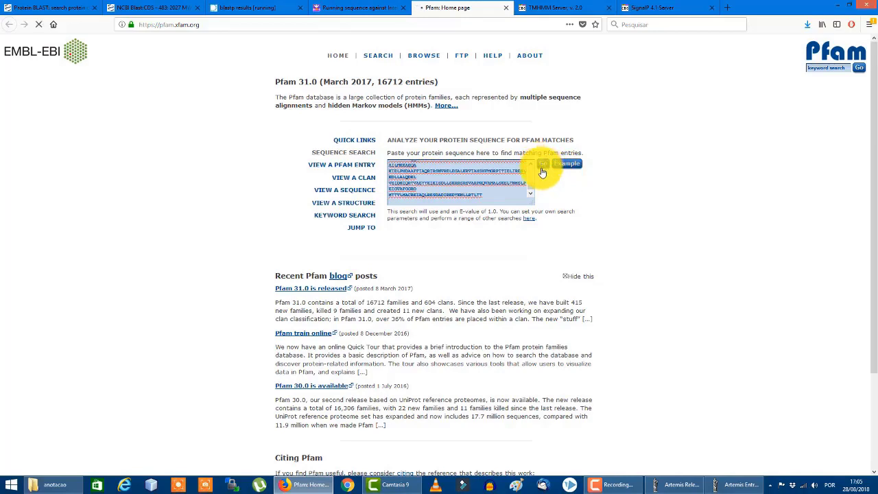
# Paste the CDS FASTA sequence into TMHMM Server and submit it for transmembrane helix prediction with extensive graphics output
pyautogui.click(553, 8)
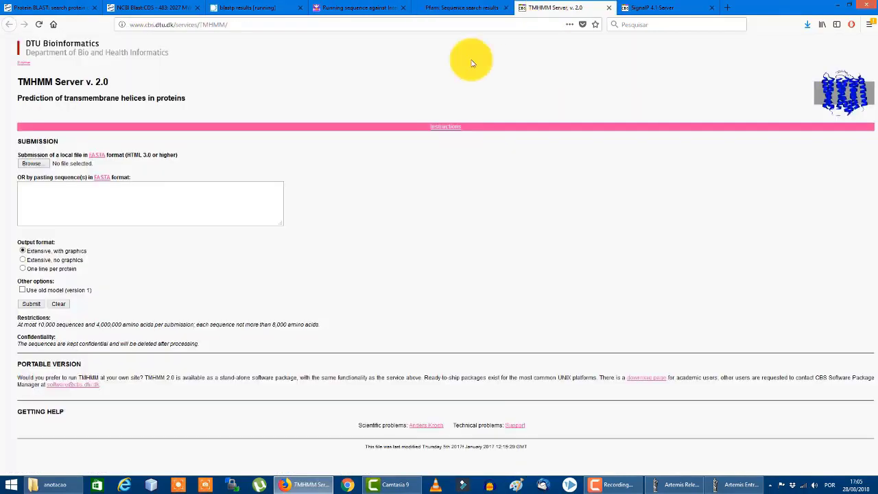
pyautogui.click(78, 201)
pyautogui.hotkey('ctrl', 'v')
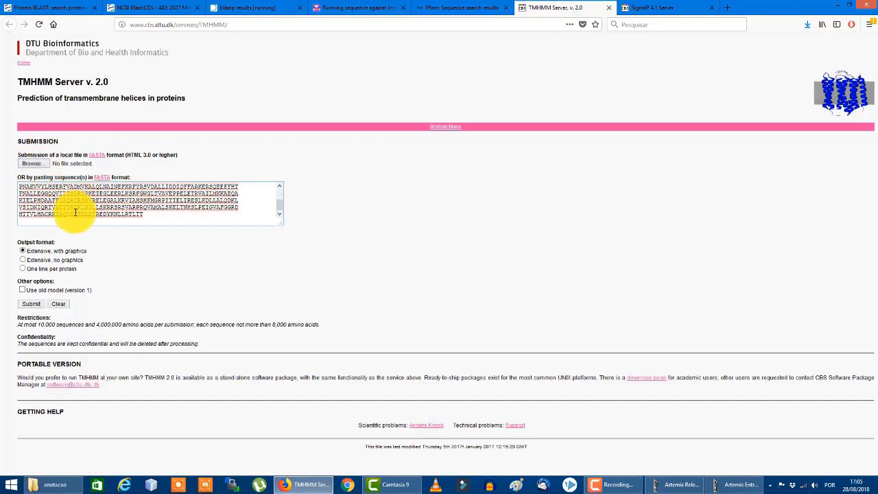
pyautogui.click(31, 304)
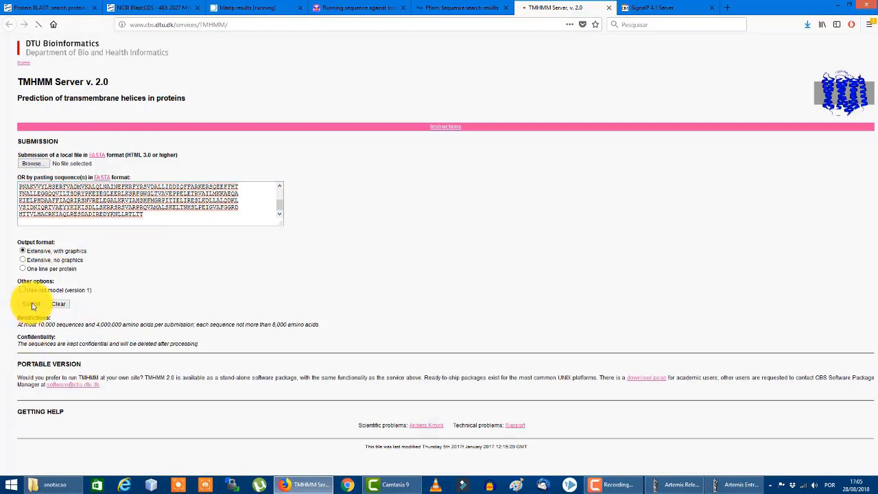
# Paste the CDS protein sequence into SignalP 4.1, set the organism group to Gram-negative bacteria and submit the job
pyautogui.hotkey('ctrl', 'Tab')
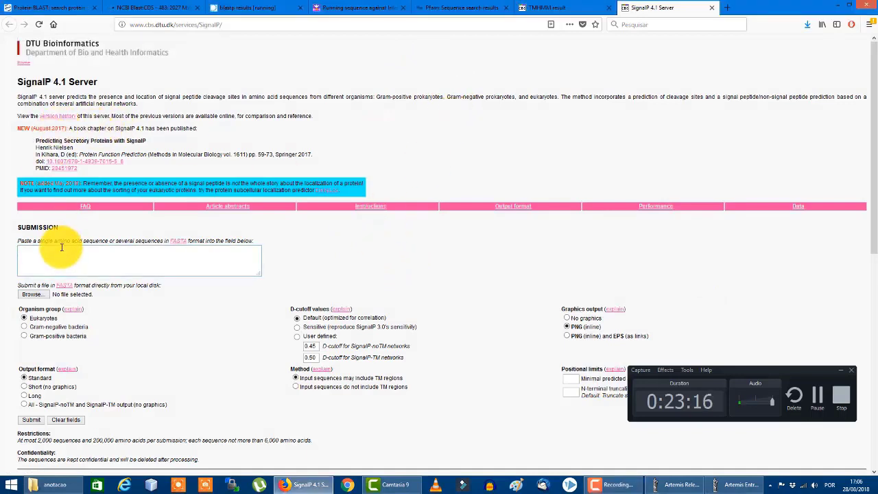
pyautogui.write('KIELPHDAAFFIAQRIRSNVRELEGALKRVIAHSHFMGRPITIELIRESLKDLLALQDKL VSIDNIQRTVAEYYKIKISDLLSKRRSRSVARPRQVAMALSKELTNHSLPEIGVAFGGRD HTTVLHACRKIAQLRESDADIREDYKNLLRTLTT')
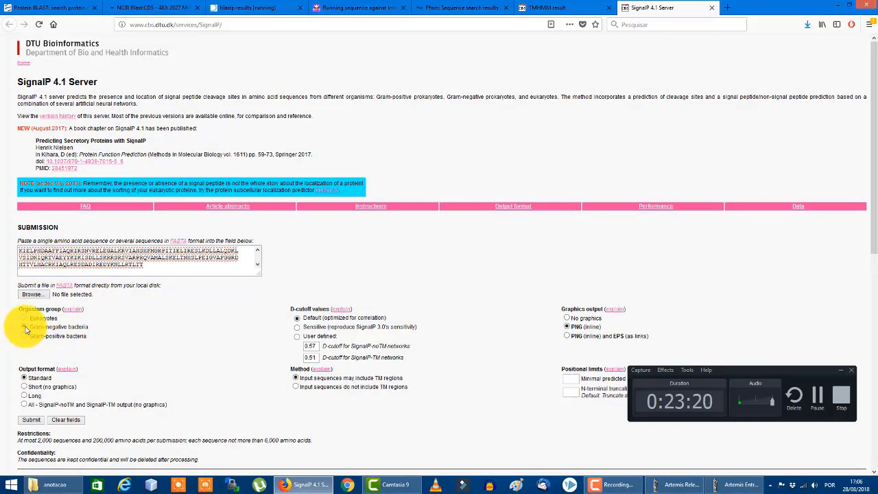
pyautogui.click(25, 328)
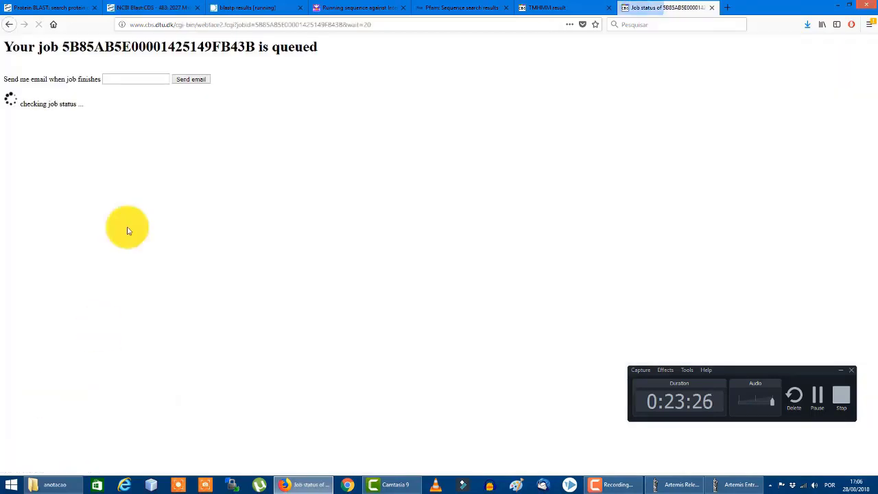
# Examine the NCBI blastp results for the CDS, from the graphic summary through the hit descriptions to the first alignment
pyautogui.click(155, 7)
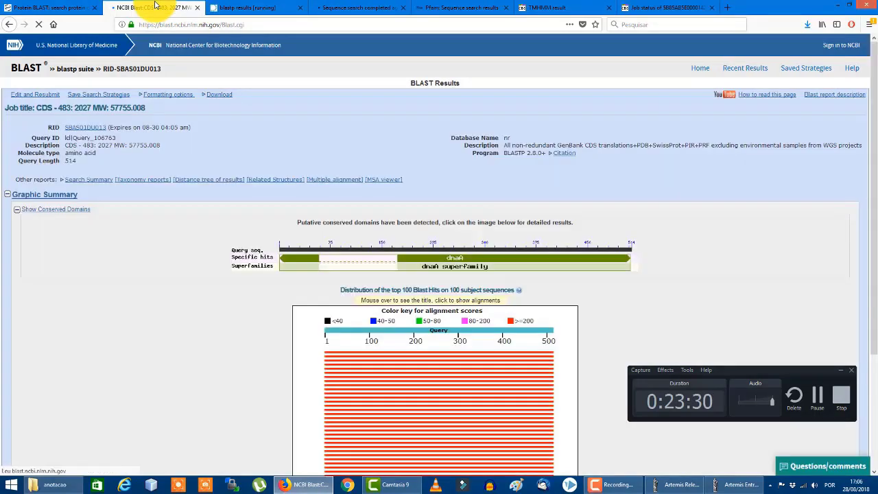
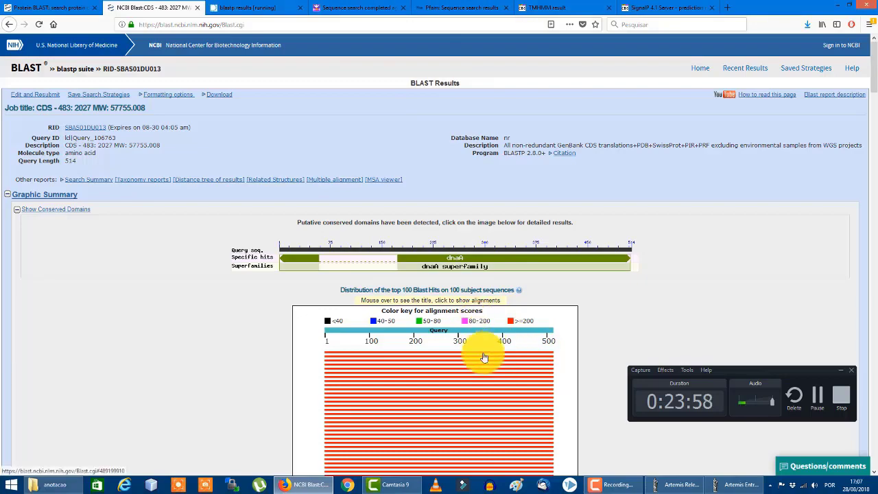
pyautogui.scroll(-3, 487, 425)
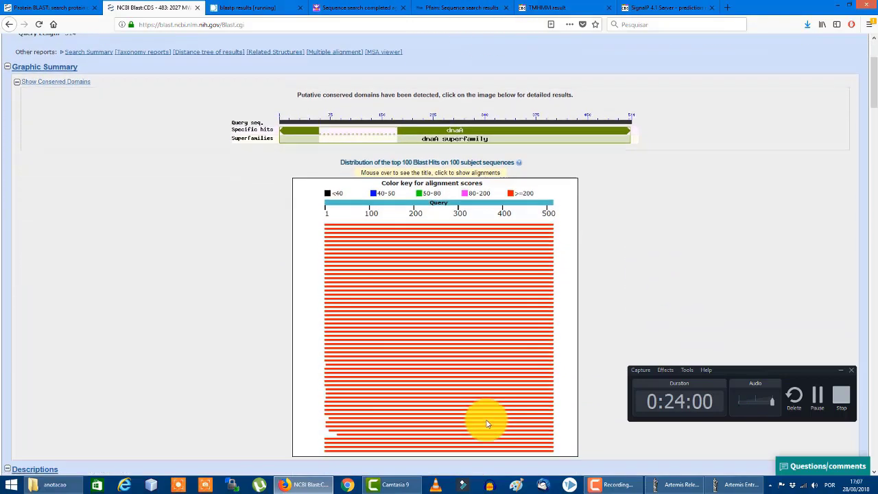
pyautogui.scroll(-4, 487, 424)
pyautogui.scroll(-3, 157, 308)
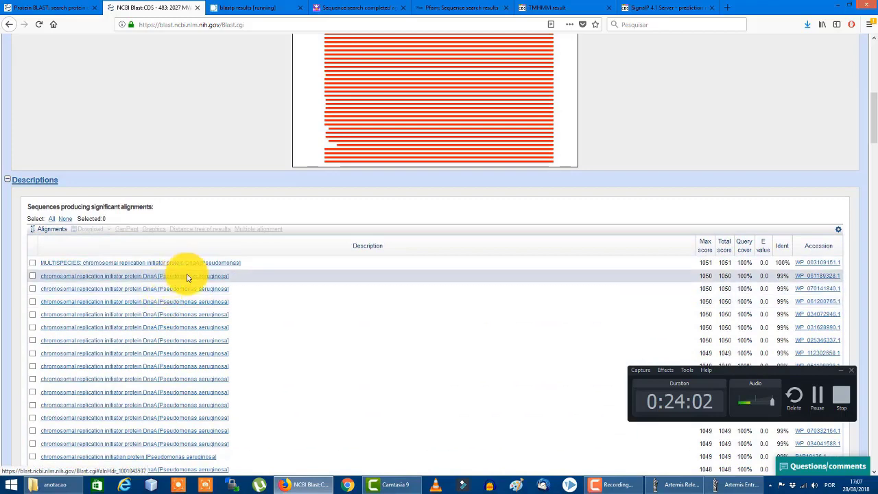
pyautogui.scroll(-3, 187, 277)
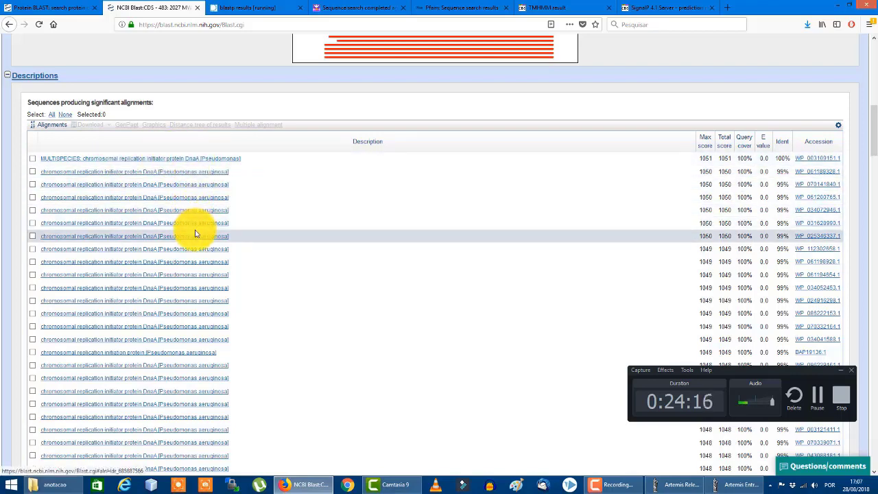
pyautogui.scroll(-10, 194, 230)
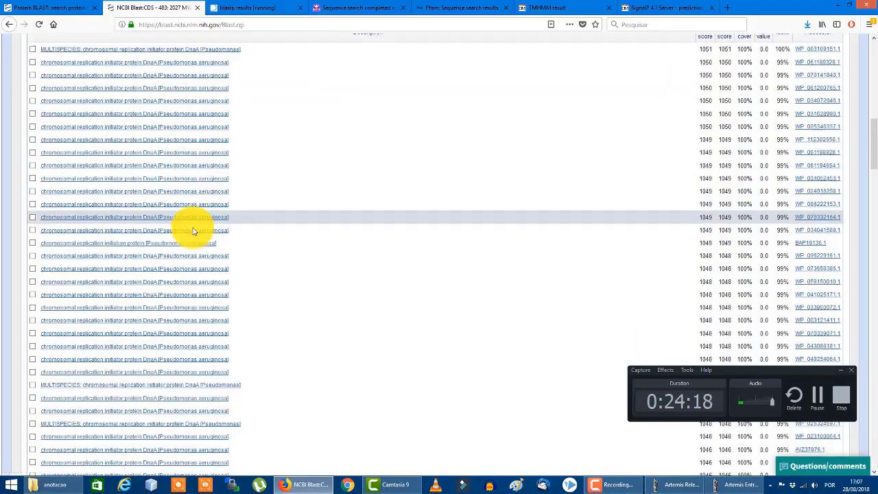
pyautogui.scroll(-15, 193, 233)
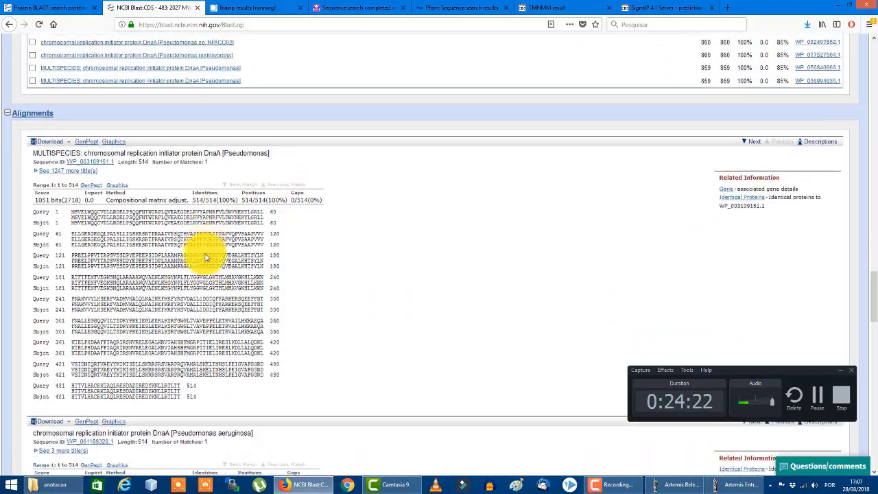
# Inspect the first blastp alignment, checking its additional matching titles and comparing the first and last residues of query and subject
pyautogui.scroll(-2, 206, 251)
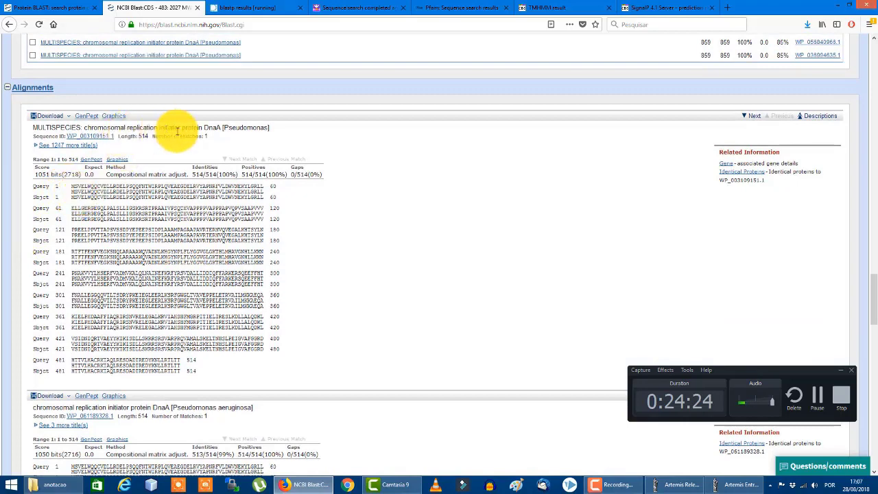
pyautogui.moveTo(202, 128); pyautogui.dragTo(110, 116)
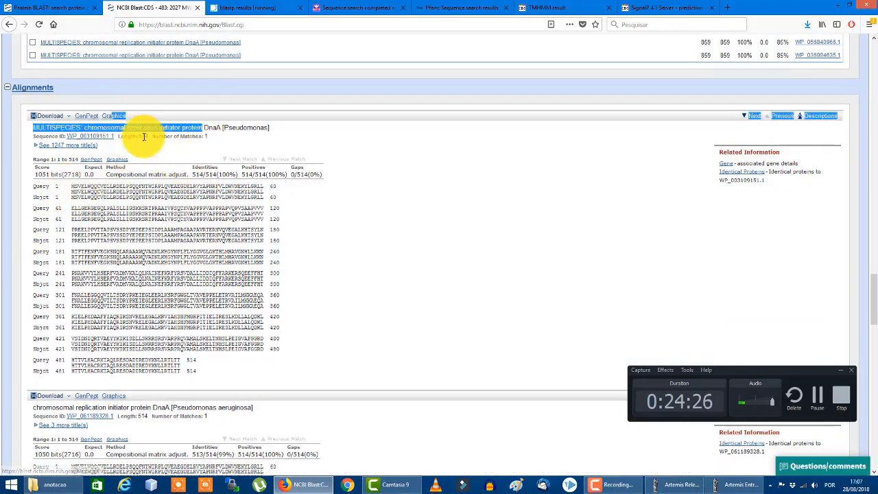
pyautogui.click(92, 117)
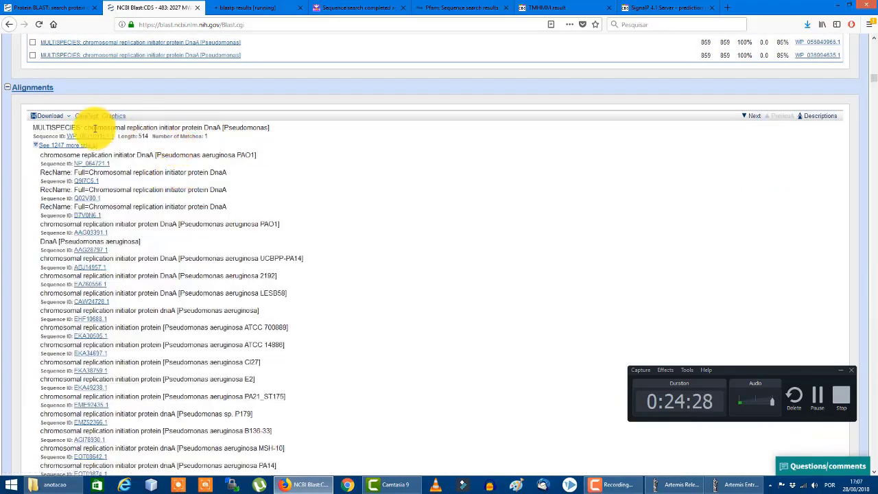
pyautogui.click(39, 147)
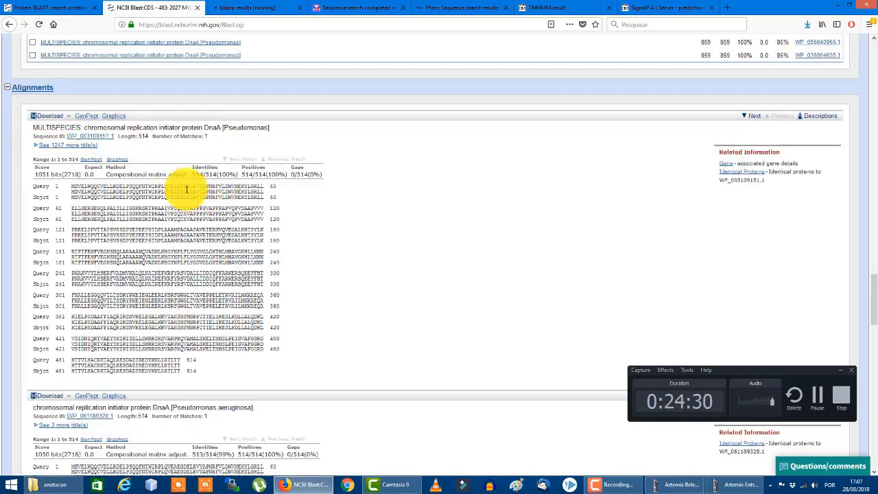
pyautogui.moveTo(74, 185); pyautogui.dragTo(76, 204)
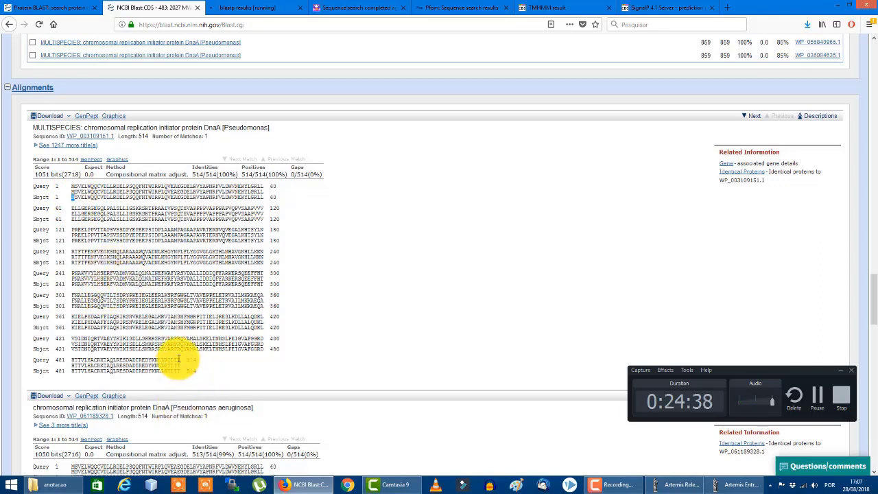
pyautogui.moveTo(178, 362)
pyautogui.mouseDown()
pyautogui.moveTo(182, 389)
pyautogui.moveTo(179, 371)
pyautogui.mouseUp()
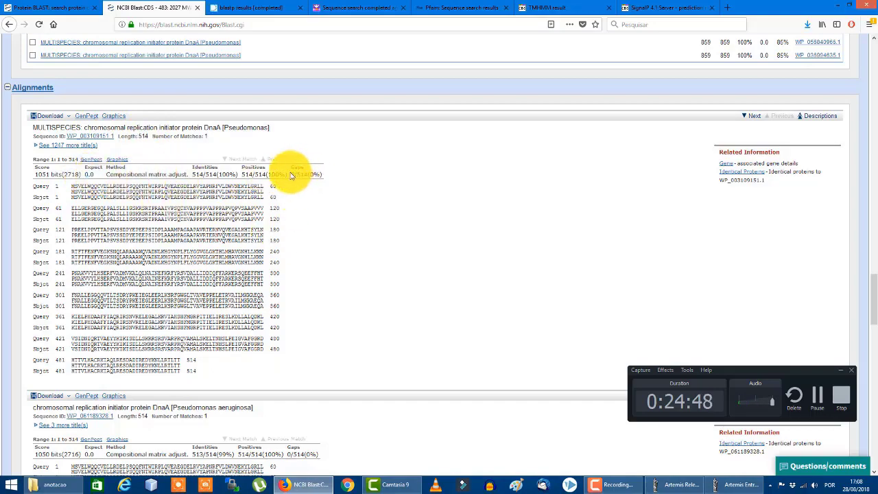
# Browse the lower-scoring DnaA alignments in the NCBI blastp results to find a hit that contains a gap
pyautogui.scroll(-5, 316, 284)
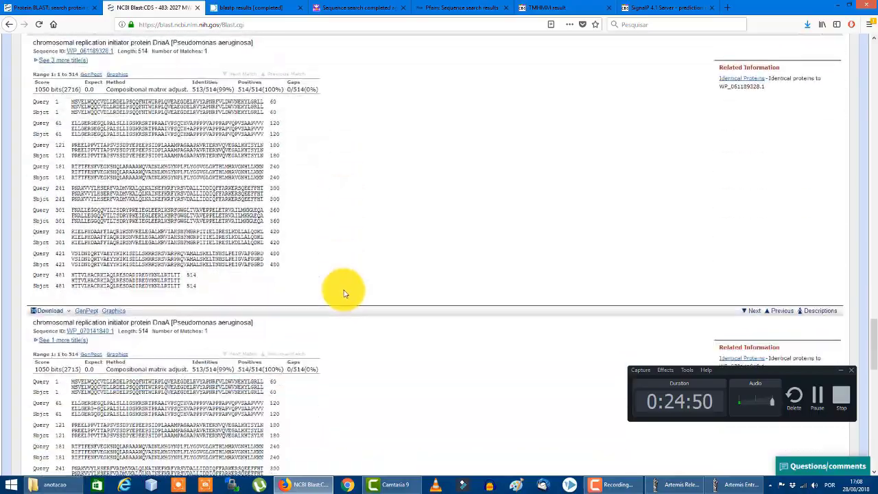
pyautogui.scroll(-8, 344, 293)
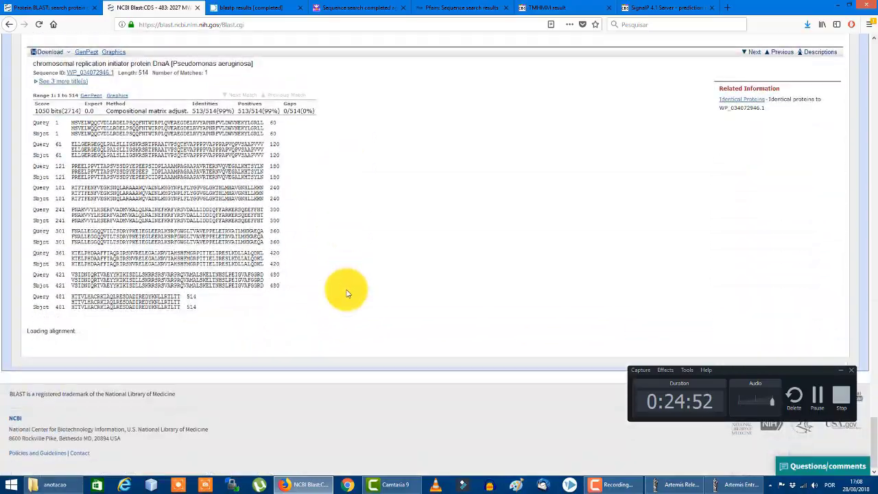
pyautogui.scroll(-5, 346, 293)
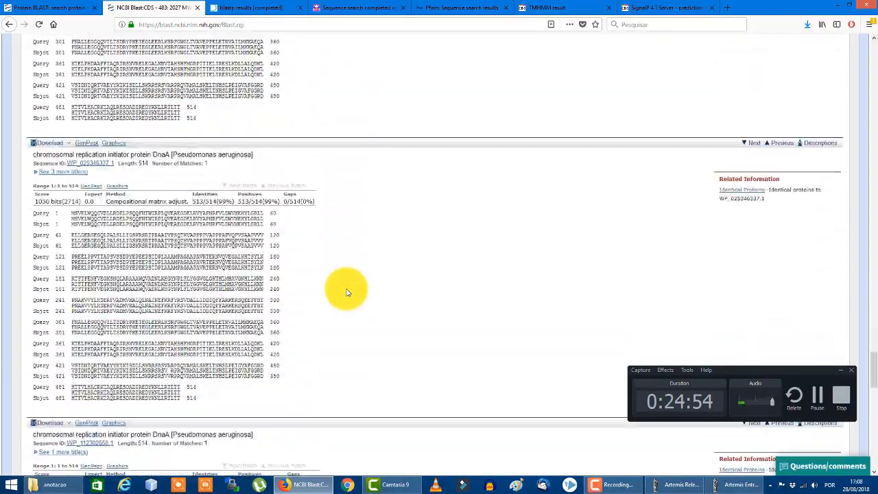
pyautogui.scroll(-8, 346, 293)
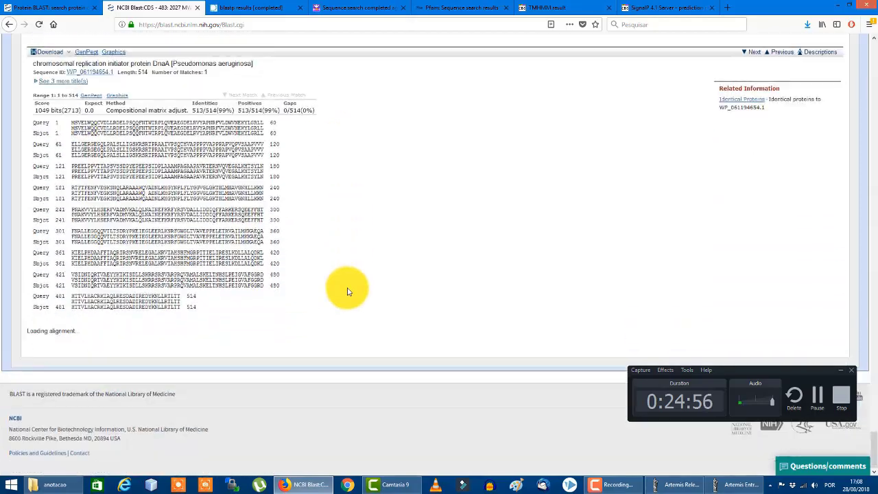
pyautogui.scroll(-6, 348, 292)
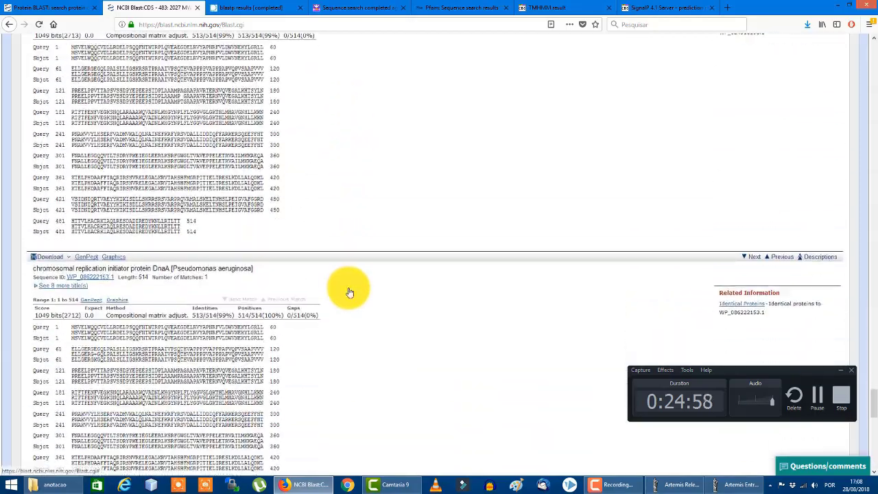
pyautogui.scroll(-5, 348, 291)
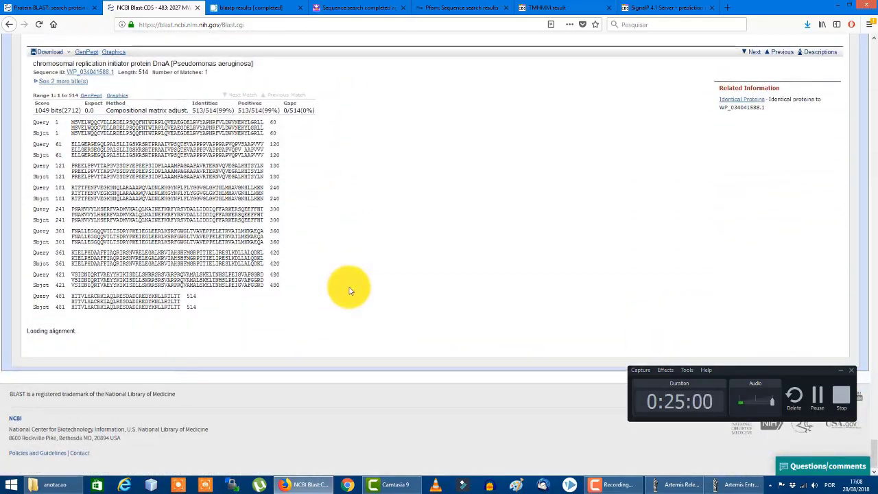
pyautogui.scroll(-4, 348, 292)
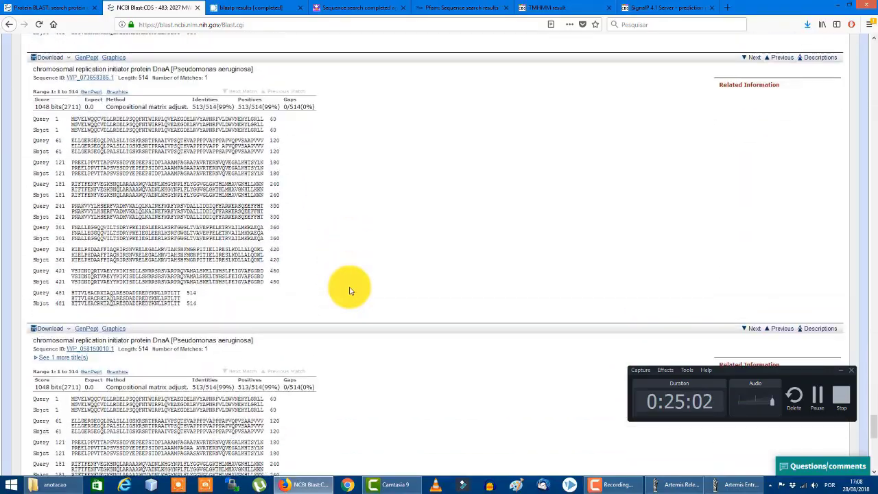
pyautogui.scroll(-4, 349, 290)
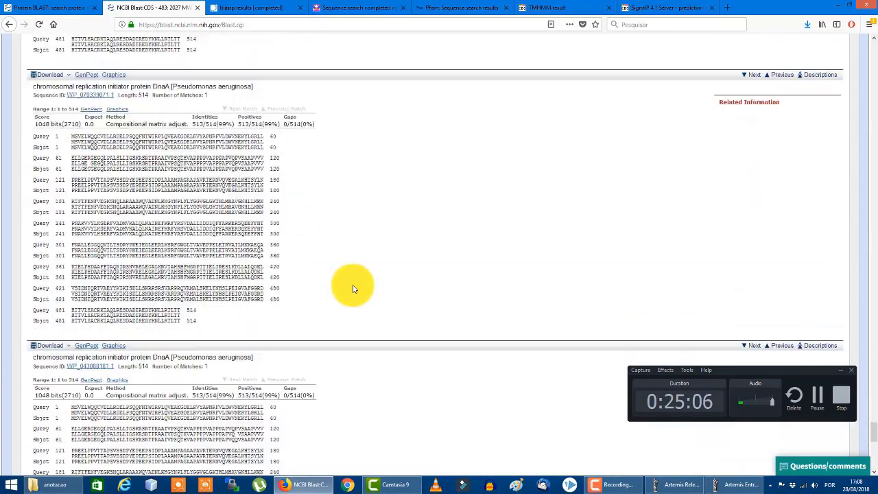
pyautogui.scroll(-4, 353, 288)
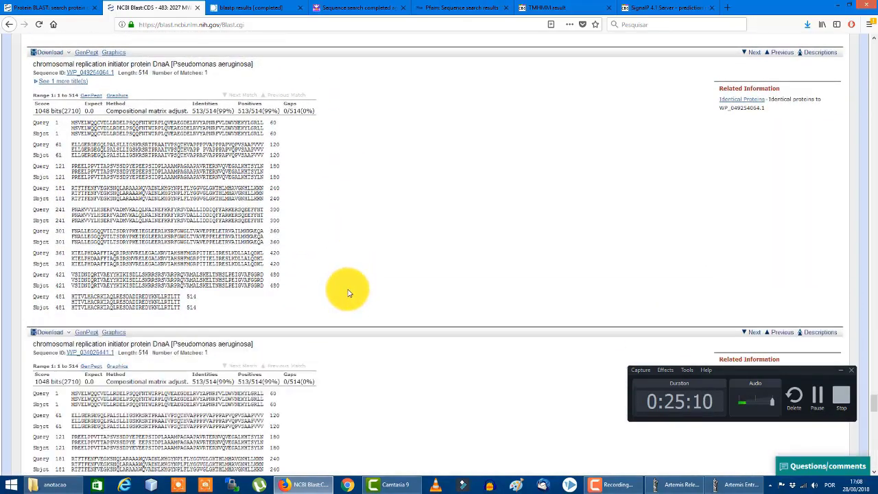
pyautogui.scroll(-5, 346, 295)
pyautogui.scroll(-9, 349, 298)
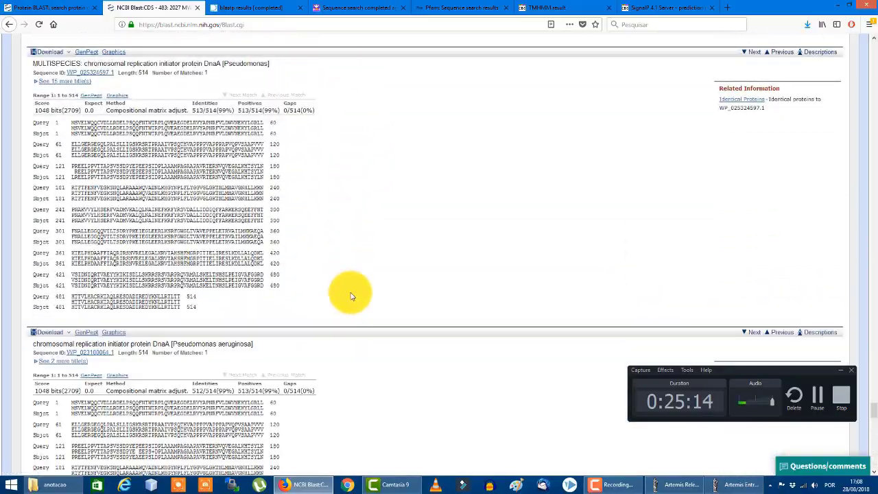
pyautogui.scroll(-5, 353, 296)
pyautogui.scroll(-5, 355, 296)
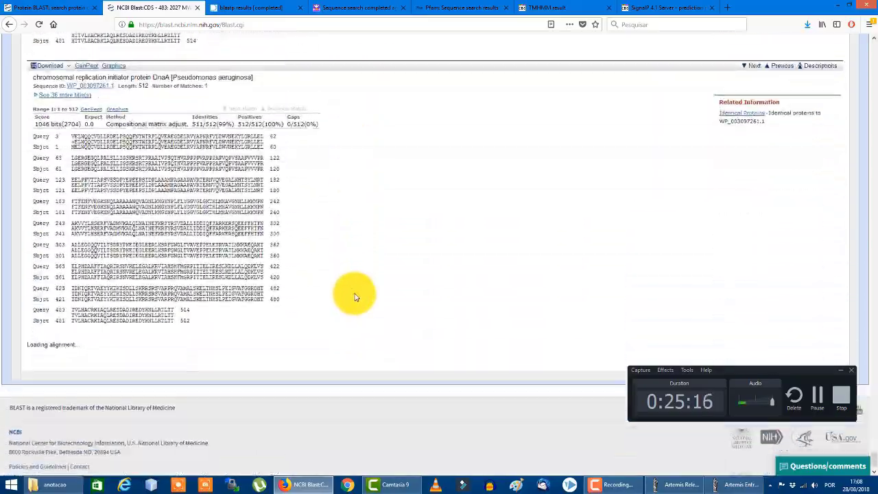
pyautogui.scroll(-5, 354, 298)
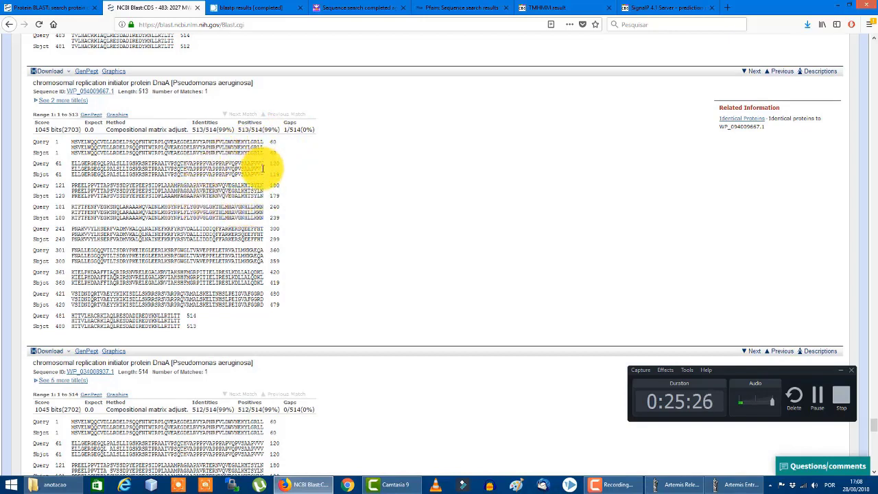
# Examine the gap in the WP_094009667.1 alignment and the end position of its subject sequence
pyautogui.moveTo(264, 173); pyautogui.dragTo(258, 174)
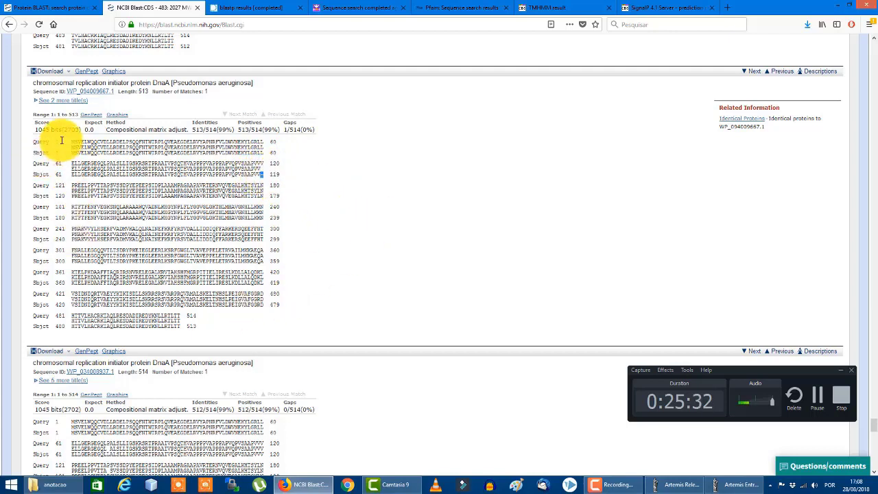
pyautogui.click(178, 328)
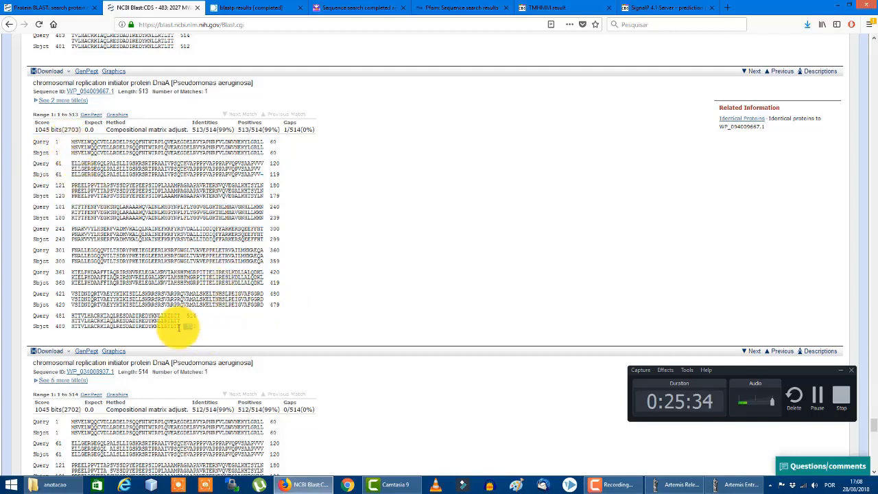
pyautogui.tripleClick(190, 326)
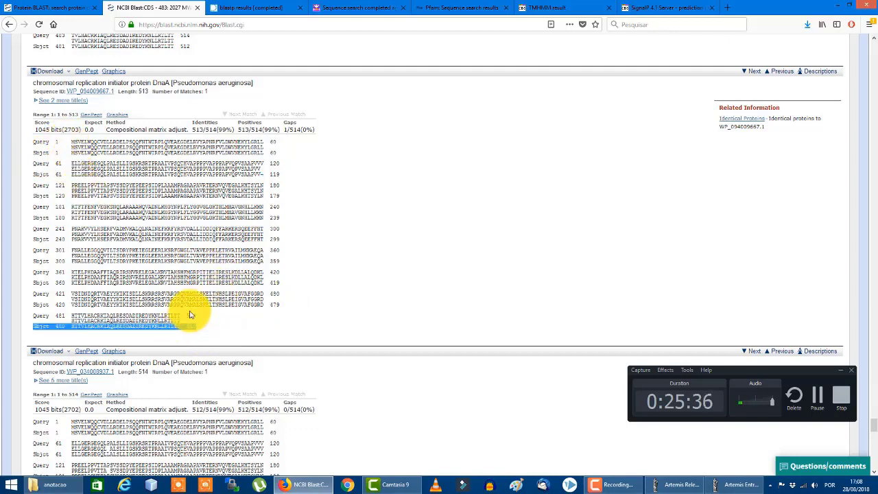
pyautogui.doubleClick(190, 325)
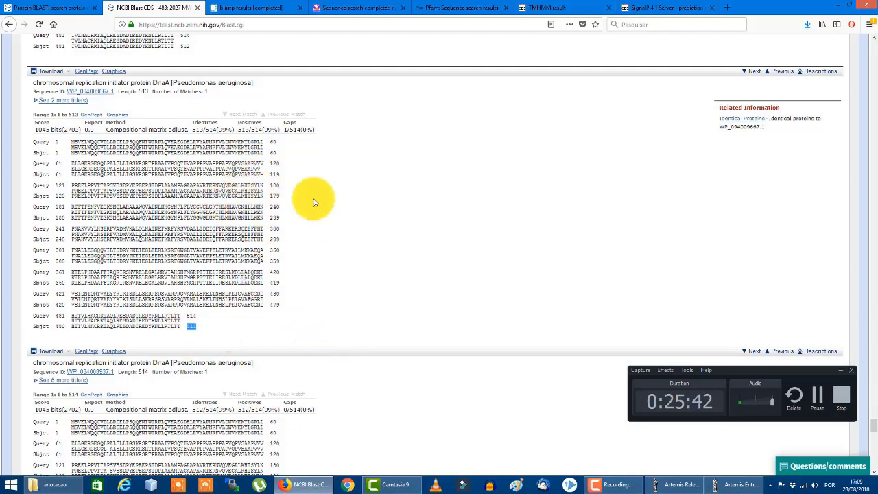
# Review the UniProt BLAST results, checking the match overview, identities, alignment scores and the reviewed or unreviewed status of the hits
pyautogui.click(251, 9)
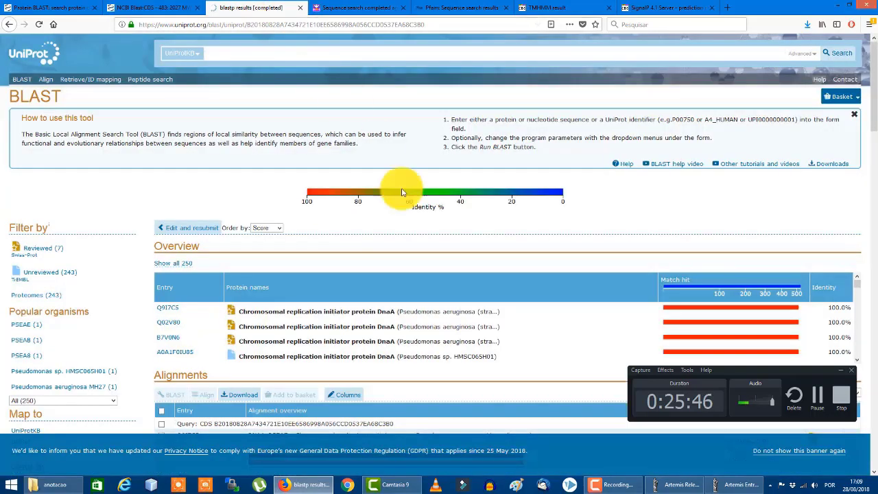
pyautogui.scroll(2, 672, 302)
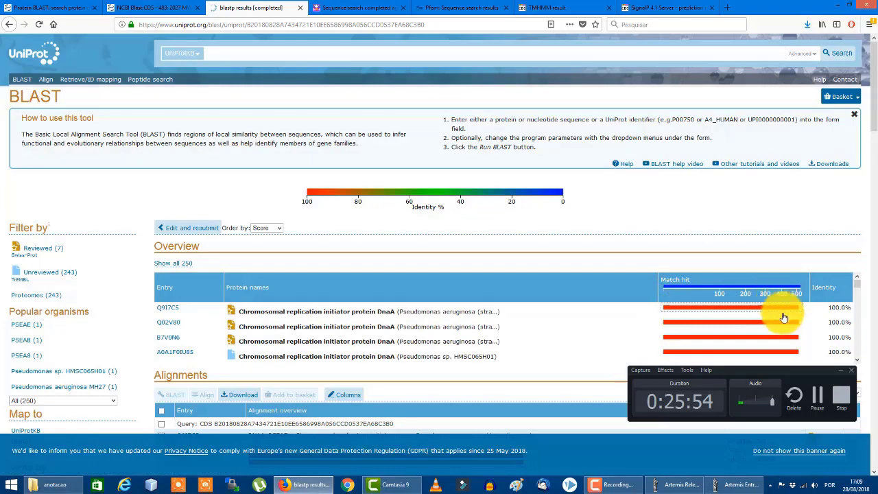
pyautogui.scroll(-5, 584, 309)
pyautogui.scroll(-1, 535, 319)
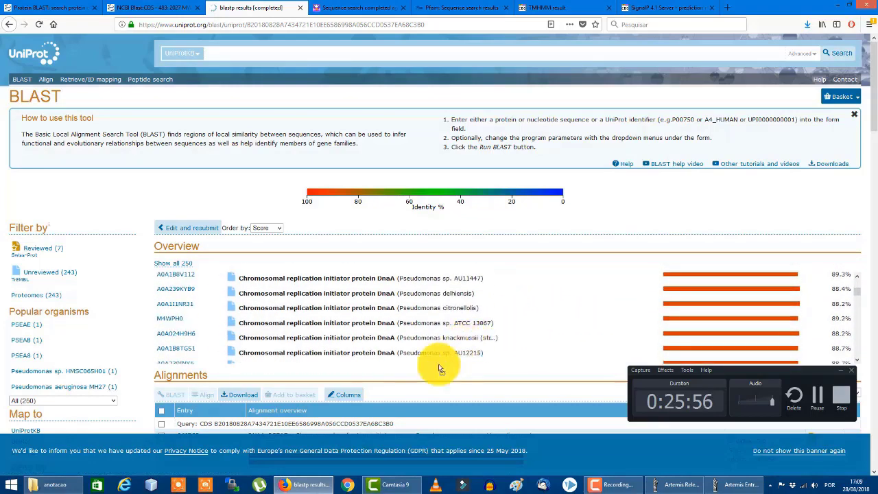
pyautogui.scroll(-3, 428, 382)
pyautogui.scroll(5, 281, 198)
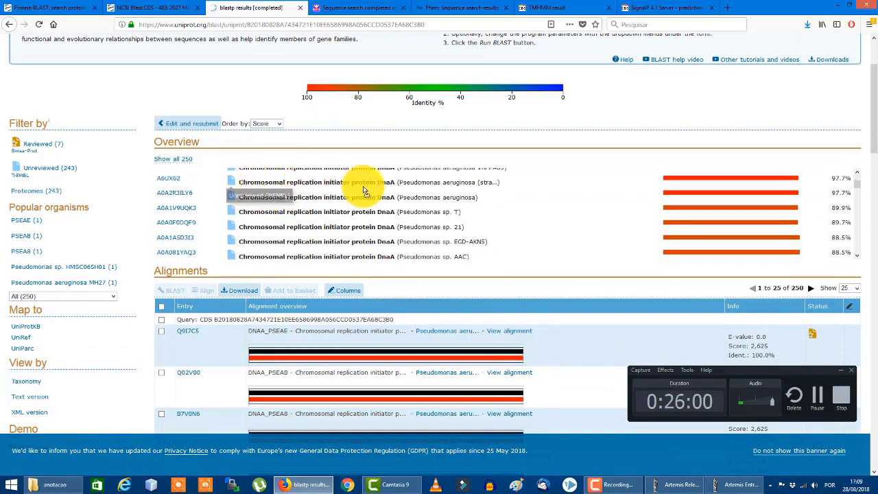
pyautogui.scroll(5, 268, 199)
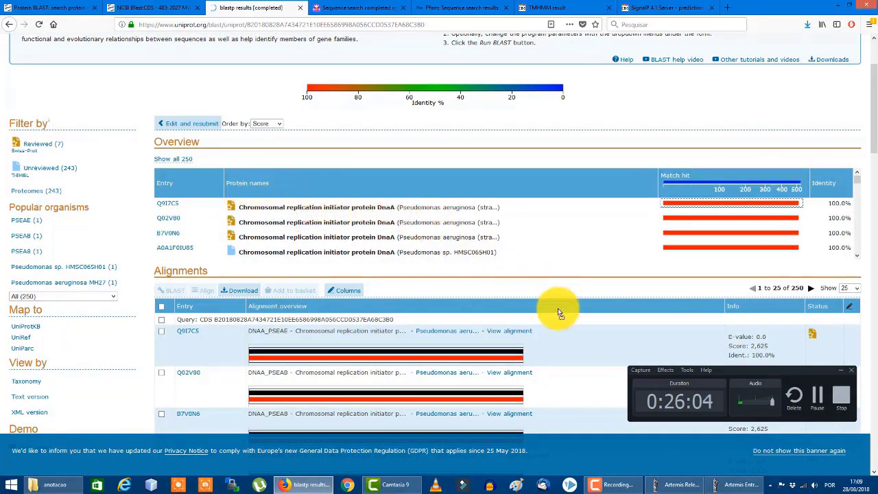
pyautogui.scroll(-5, 557, 314)
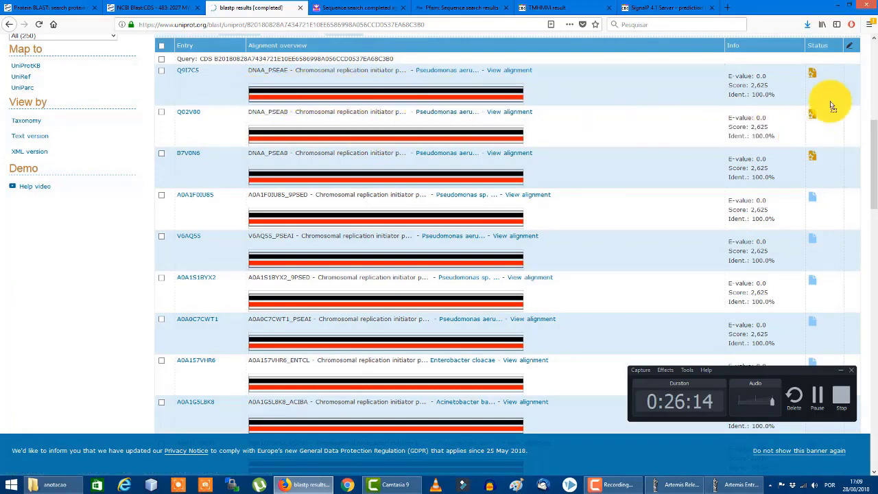
pyautogui.moveTo(818, 78)
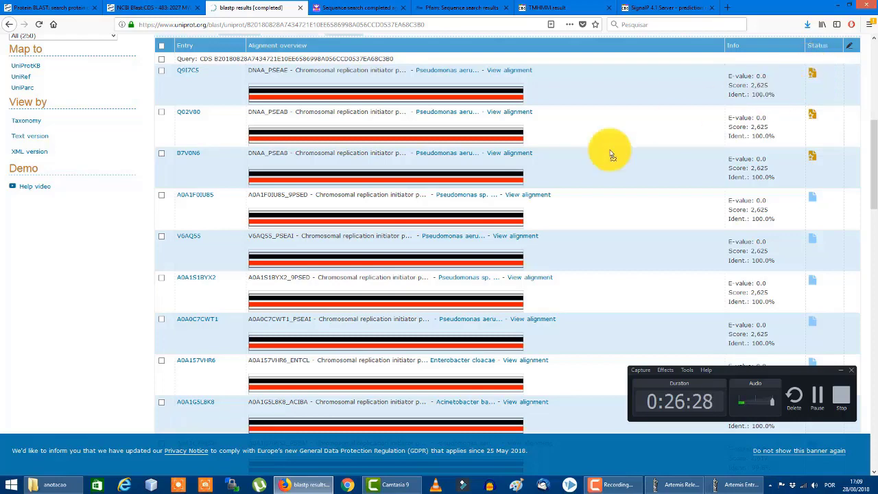
# Review the InterPro results for the CDS, from family membership and domains through signature matches and residue annotation to GO term predictions
pyautogui.click(347, 9)
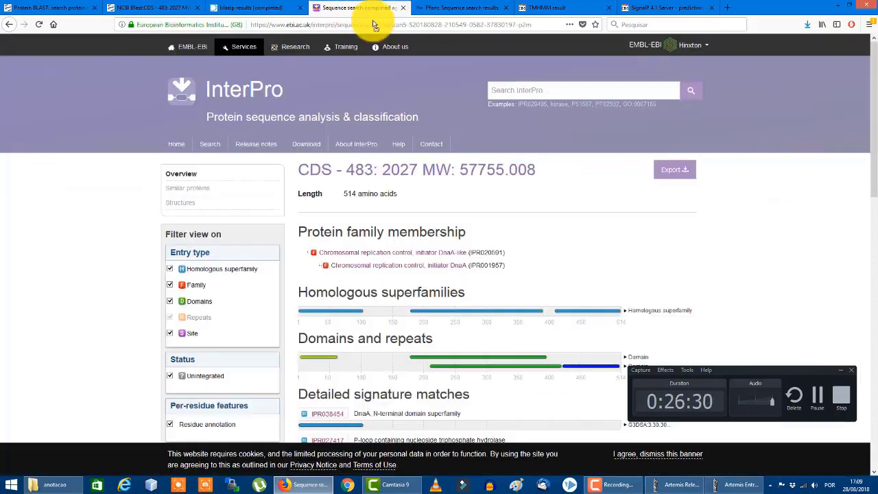
pyautogui.scroll(-3, 594, 241)
pyautogui.scroll(-3, 593, 242)
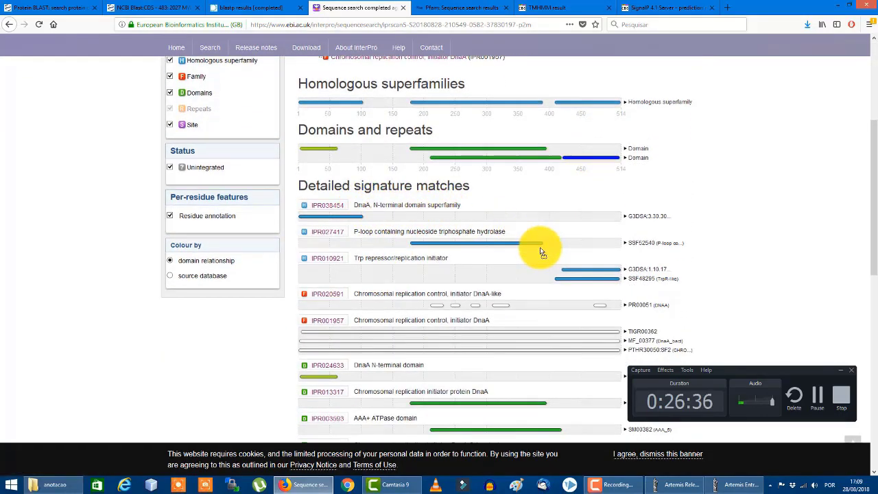
pyautogui.scroll(-3, 522, 250)
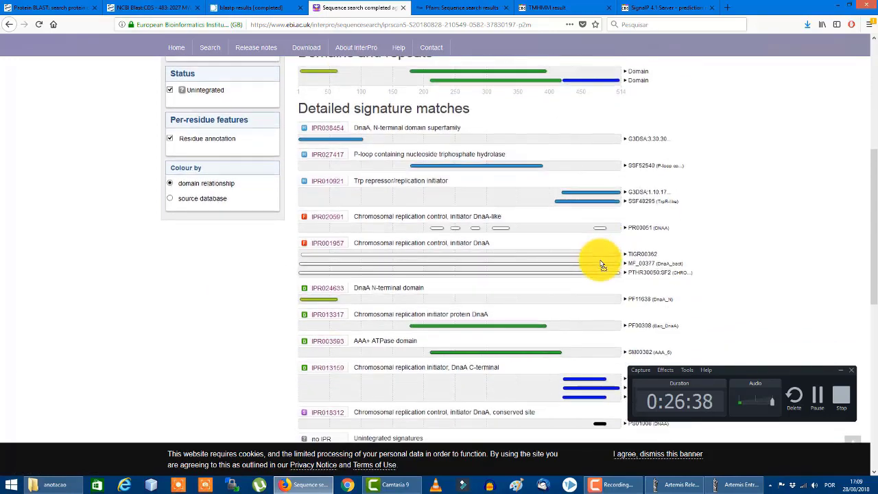
pyautogui.scroll(-5, 564, 239)
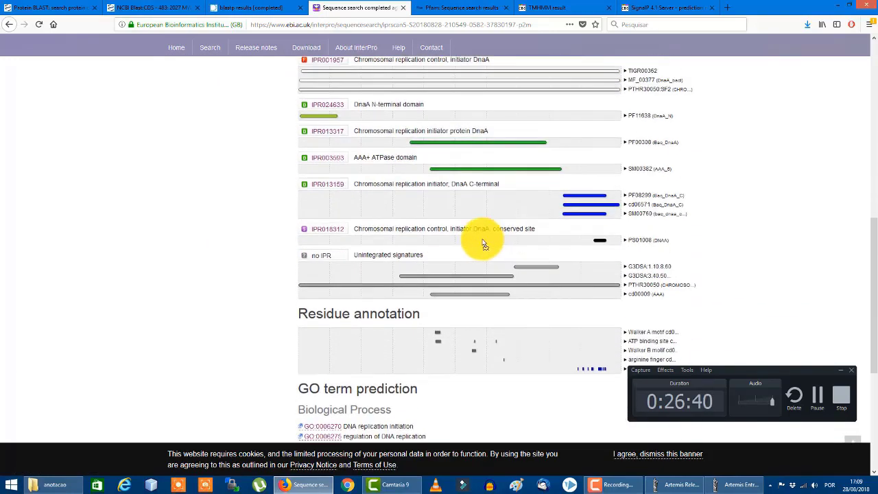
pyautogui.scroll(-2, 526, 240)
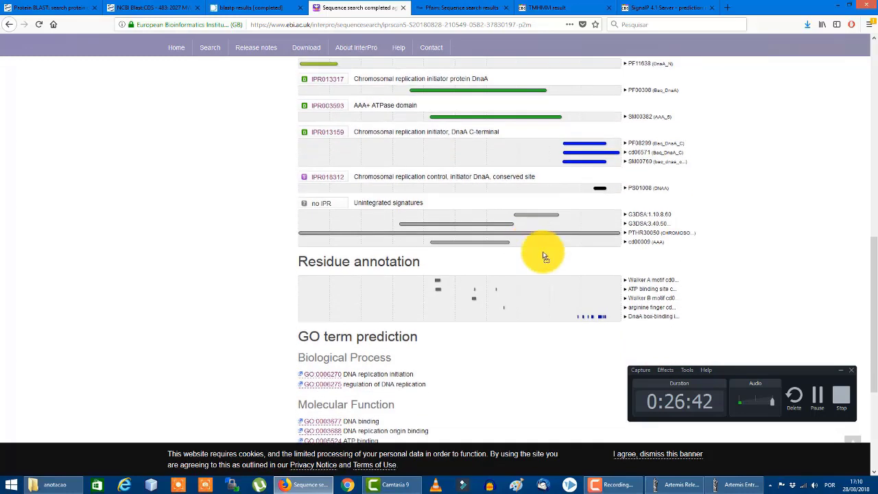
pyautogui.scroll(-3, 546, 256)
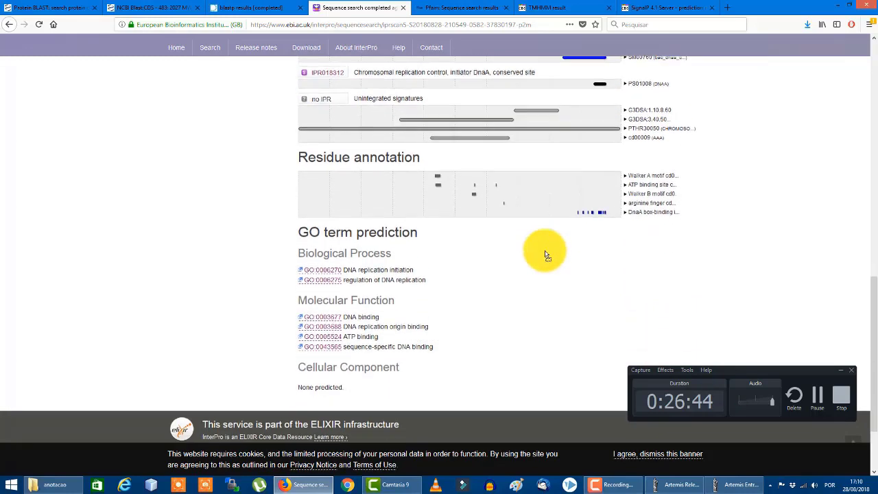
# Review the InterPro molecular function terms, including DNA binding, then the protein's superfamily, domain and signature matches
pyautogui.scroll(2, 547, 255)
pyautogui.scroll(1, 546, 255)
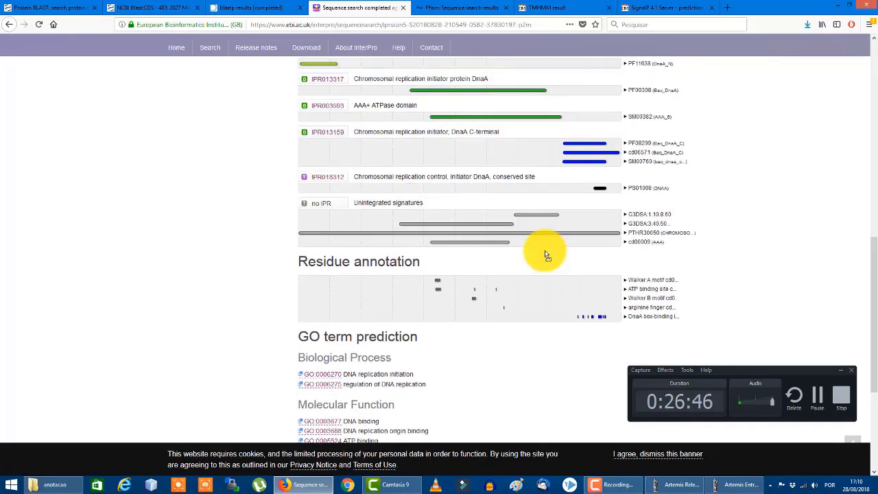
pyautogui.moveTo(343, 422); pyautogui.dragTo(381, 421)
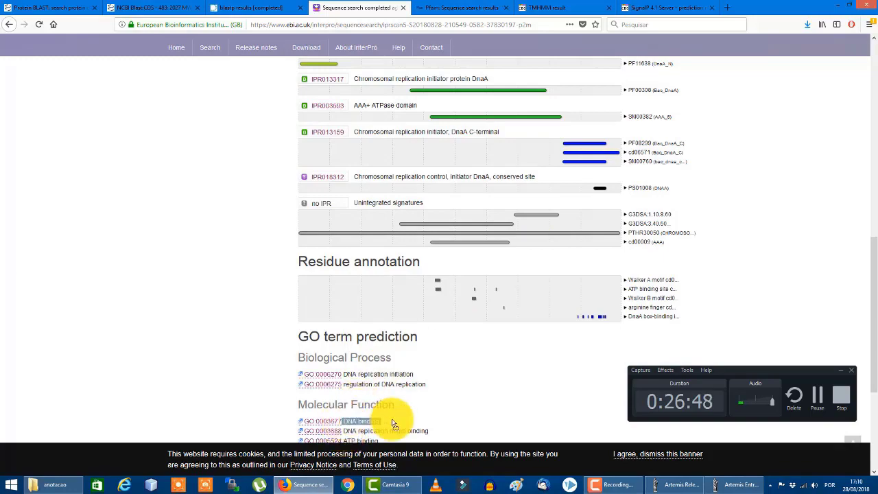
pyautogui.scroll(7, 498, 336)
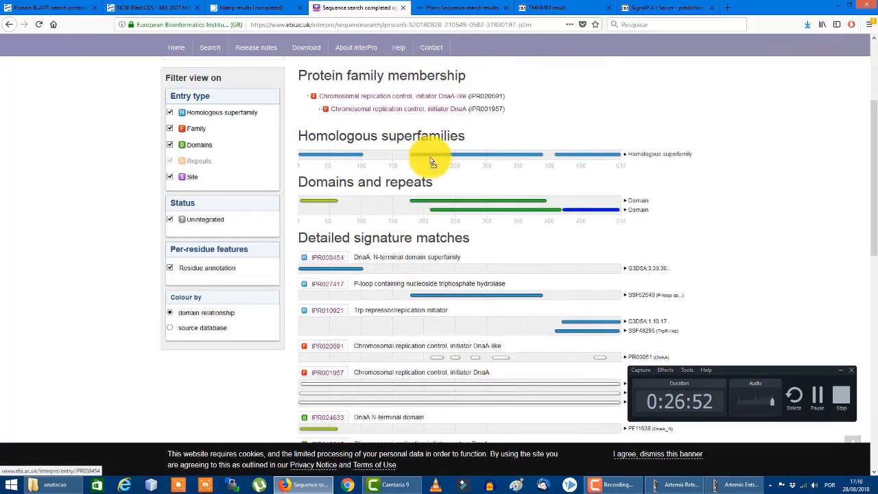
# Review the three significant Pfam-A matches and the descriptions of their domains, including the helix-turn-helix one
pyautogui.click(456, 8)
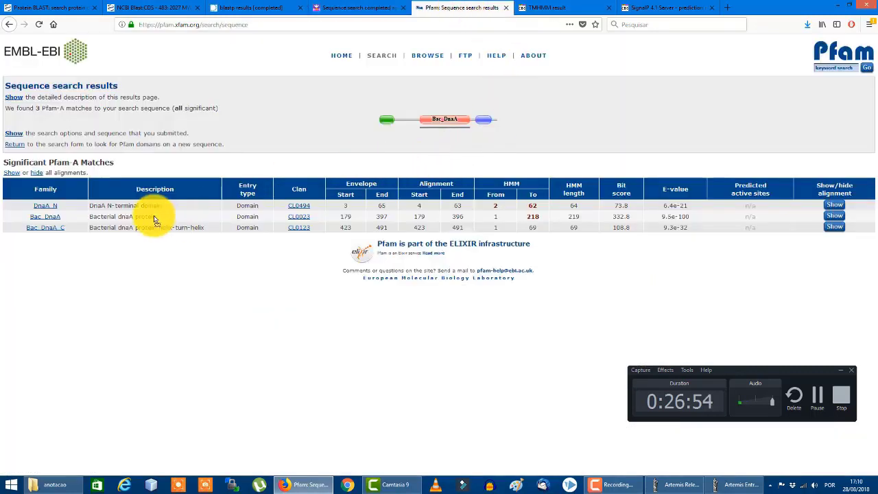
pyautogui.moveTo(89, 206); pyautogui.dragTo(152, 208)
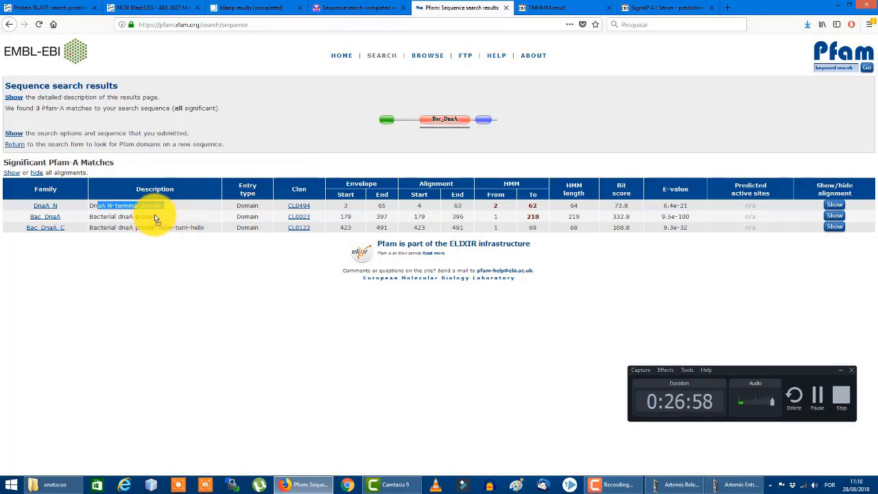
pyautogui.moveTo(157, 218); pyautogui.dragTo(69, 215)
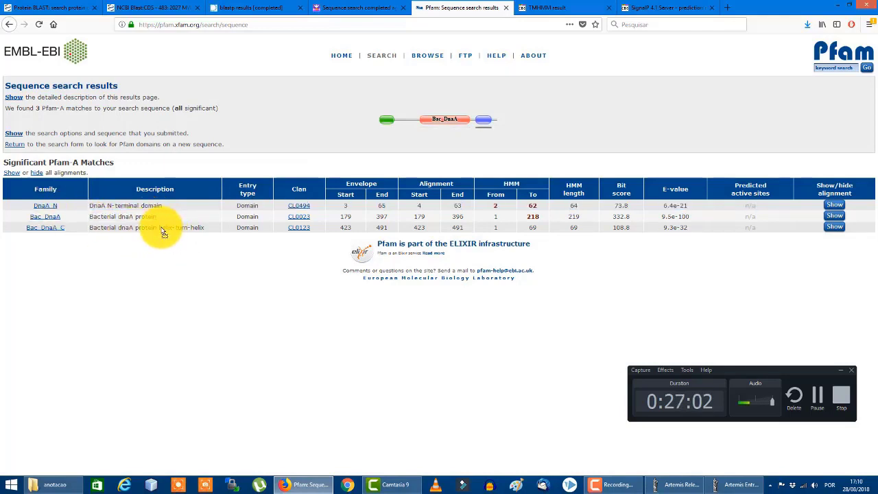
pyautogui.moveTo(163, 234); pyautogui.dragTo(209, 234)
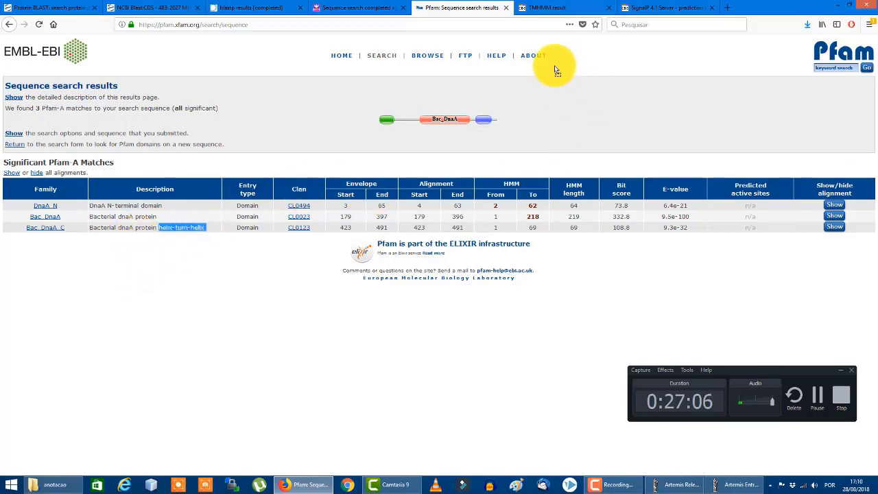
# Check the TMHMM transmembrane helix prediction and the SignalP prediction for the first CDS
pyautogui.click(557, 11)
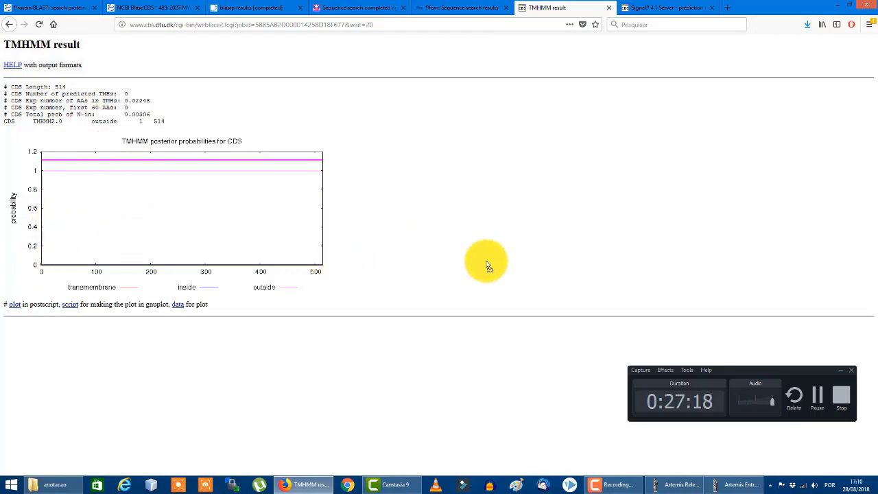
pyautogui.click(664, 8)
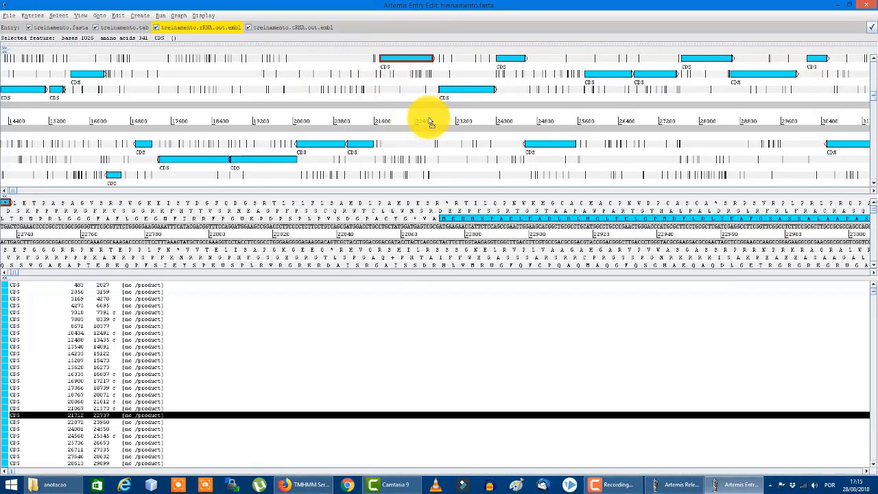
# In Artemis, view the amino acids of the CDS at 21712–22737 as FASTA, copy the whole sequence and close the viewer
pyautogui.rightClick(403, 62)
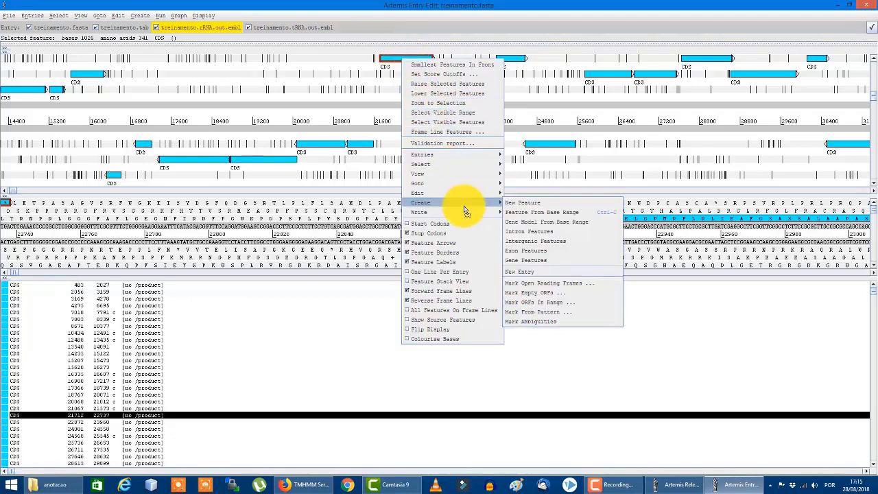
pyautogui.moveTo(463, 181)
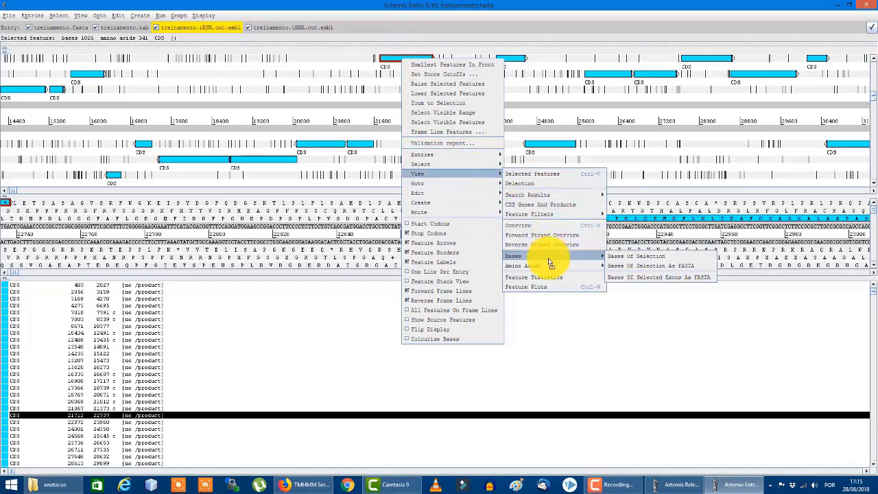
pyautogui.moveTo(553, 267)
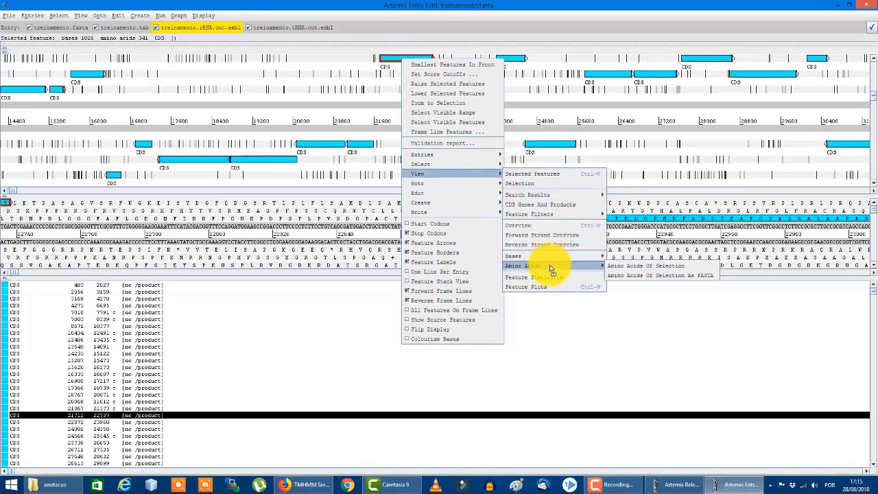
pyautogui.click(649, 277)
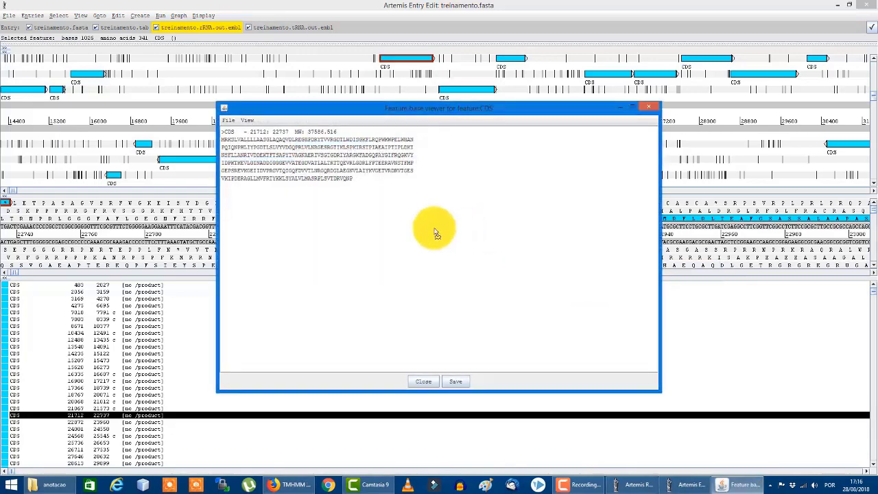
pyautogui.hotkey('ctrl', 'a')
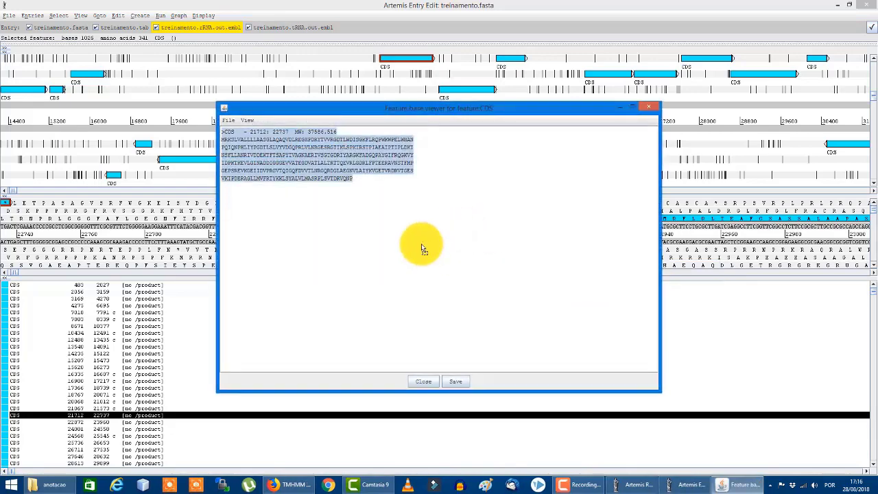
pyautogui.click(421, 380)
# Switch to Firefox, replace the sequence in the TMHMM form with the copied CDS protein and submit it with extensive graphics output
pyautogui.click(322, 475)
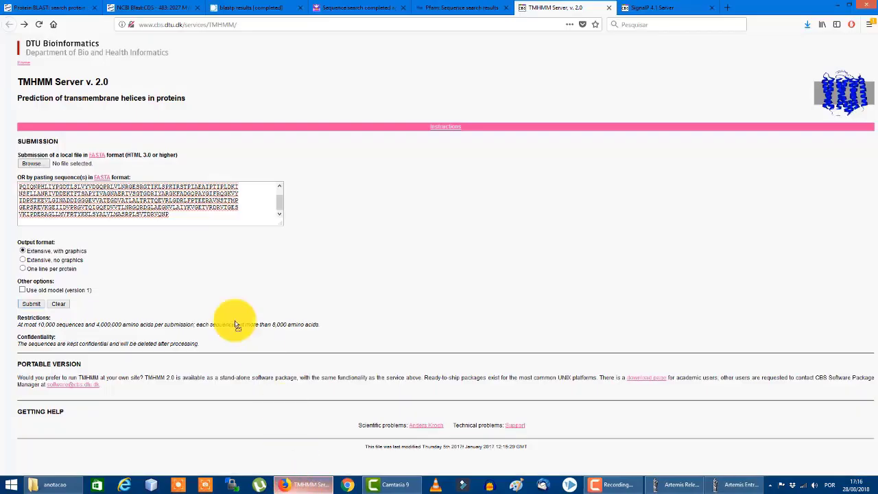
pyautogui.click(206, 217)
pyautogui.hotkey('ctrl', 'a')
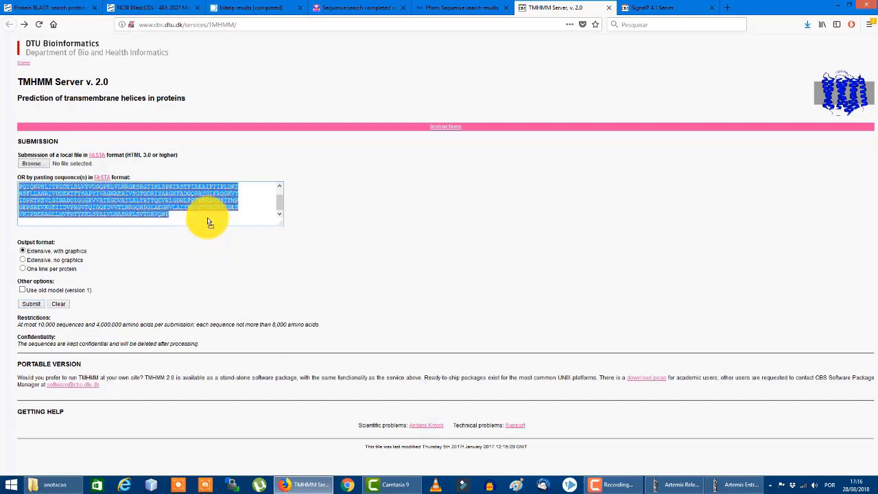
pyautogui.hotkey('ctrl', 'v')
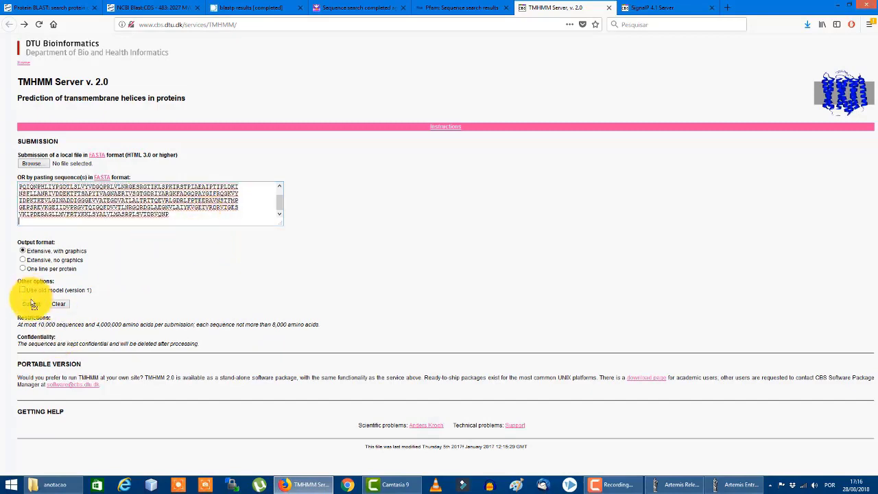
# Replace the sequence in the SignalP 4.1 form with the same protein and submit it for Gram-negative bacteria
pyautogui.click(679, 7)
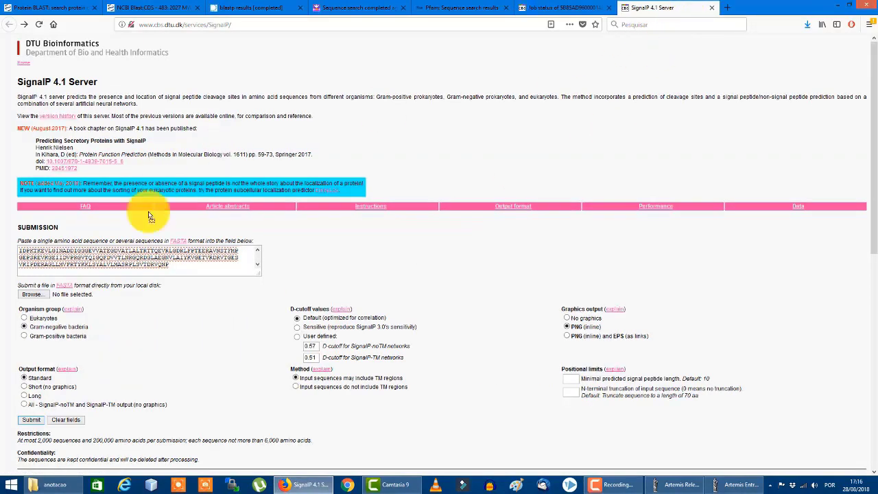
pyautogui.hotkey('ctrl', 'a')
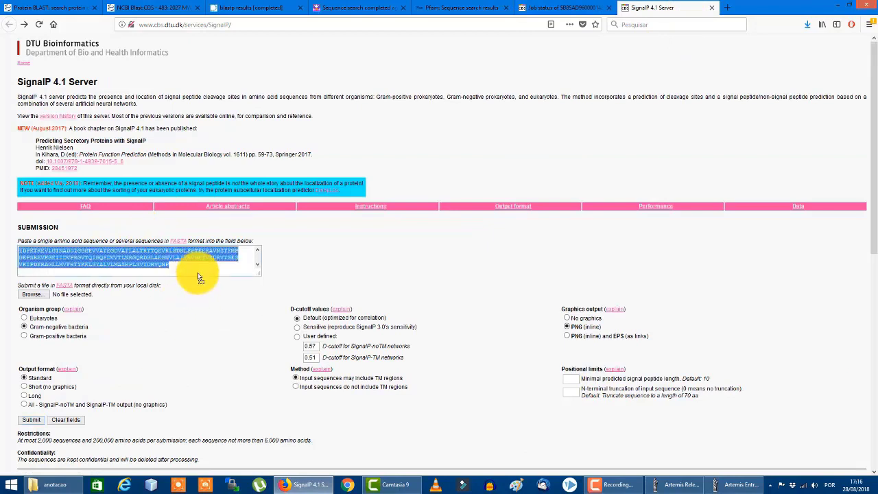
pyautogui.hotkey('ctrl', 'v')
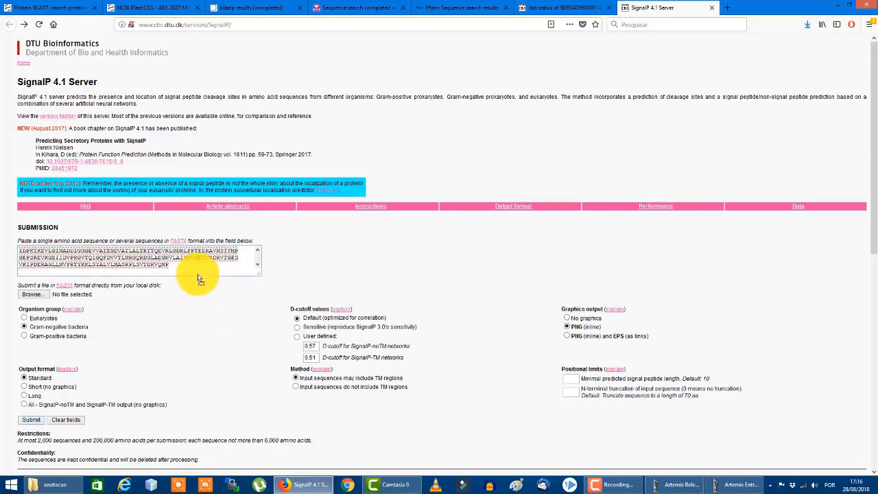
pyautogui.click(26, 420)
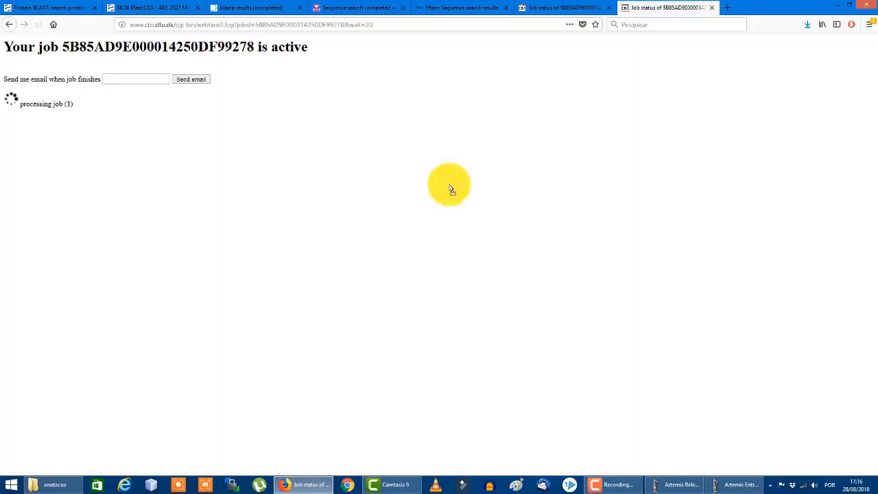
# Compare the TMHMM result for the 21712–22737 CDS with its SignalP prediction, examining the cleavage site position
pyautogui.click(566, 9)
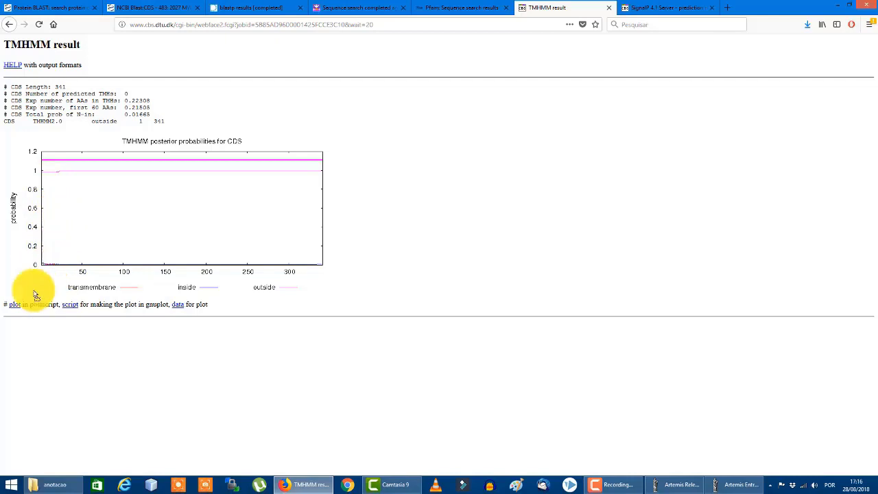
pyautogui.click(648, 10)
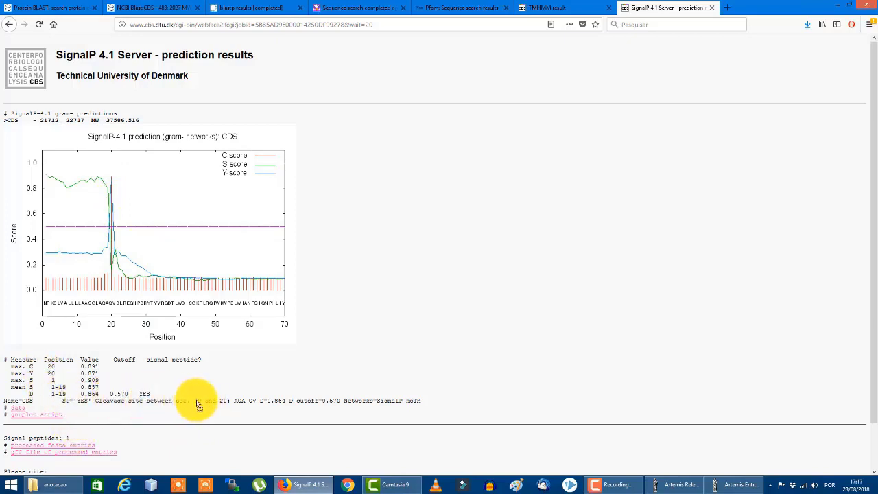
pyautogui.moveTo(204, 405); pyautogui.dragTo(228, 404)
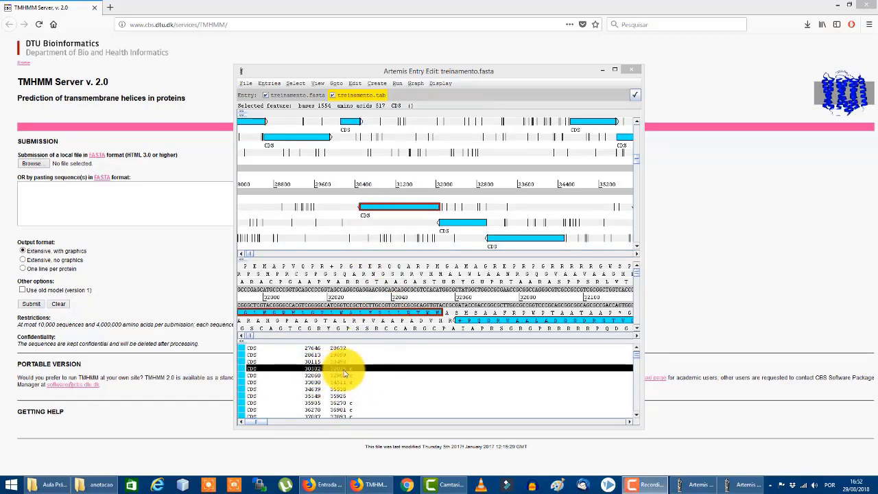
# In Artemis, view the amino acids of the complement-strand CDS at 30502–32055 as FASTA and copy the whole sequence
pyautogui.click(388, 213)
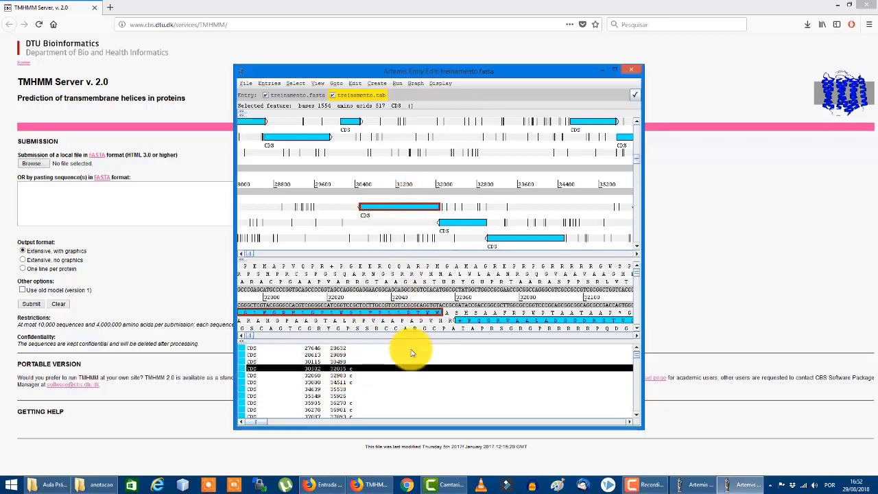
pyautogui.scroll(-1, 397, 365)
pyautogui.scroll(2, 396, 363)
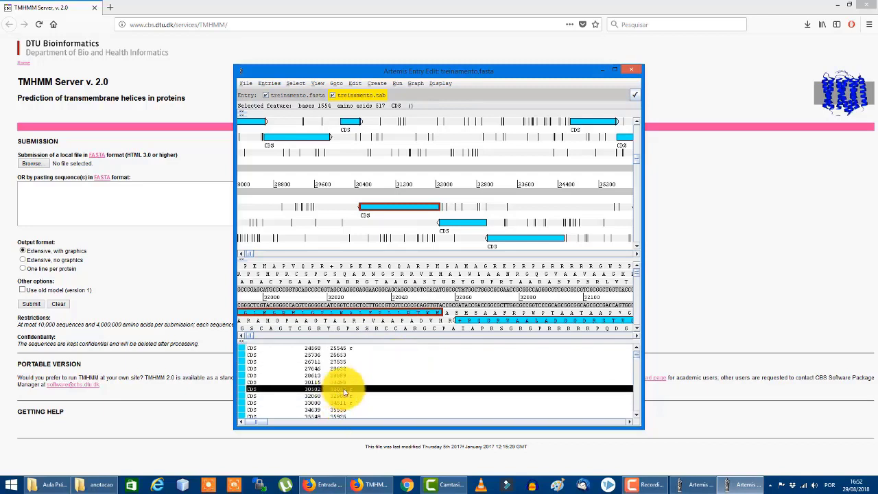
pyautogui.rightClick(395, 210)
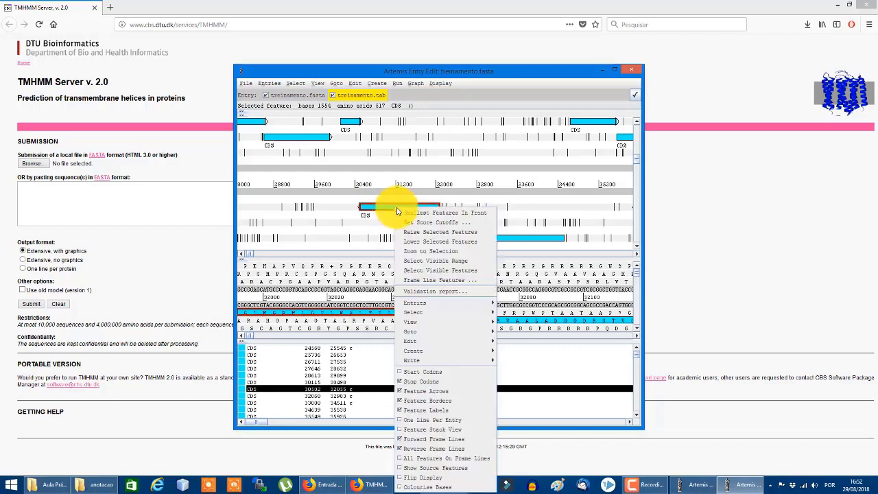
pyautogui.moveTo(450, 327)
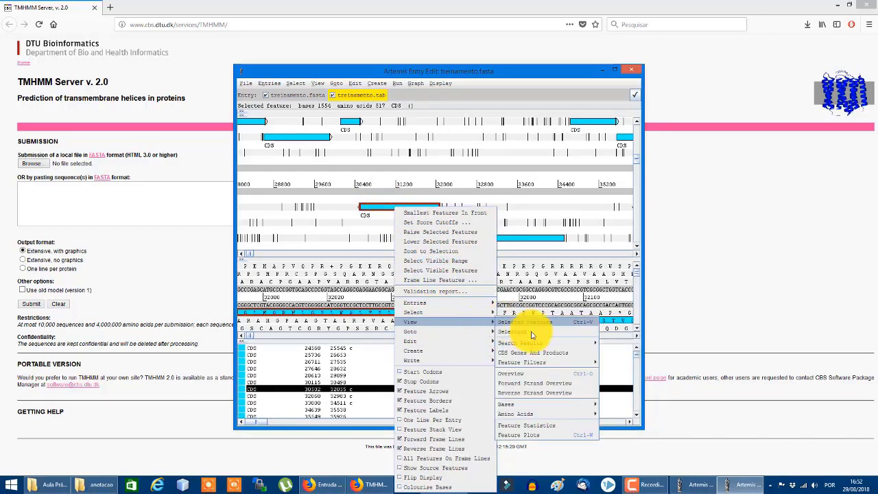
pyautogui.moveTo(549, 414)
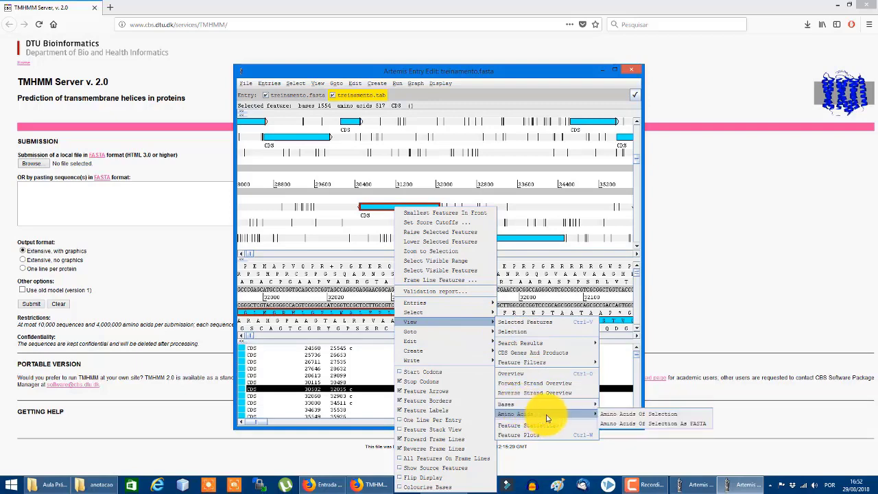
pyautogui.click(632, 425)
pyautogui.hotkey('ctrl', 'a')
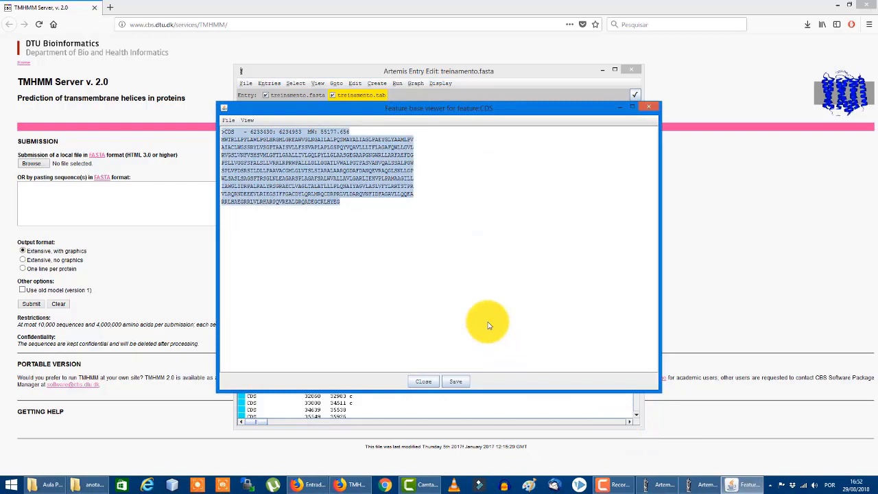
# Switch to Firefox, paste the copied protein sequence into the empty TMHMM form and submit it with extensive graphics output
pyautogui.click(354, 484)
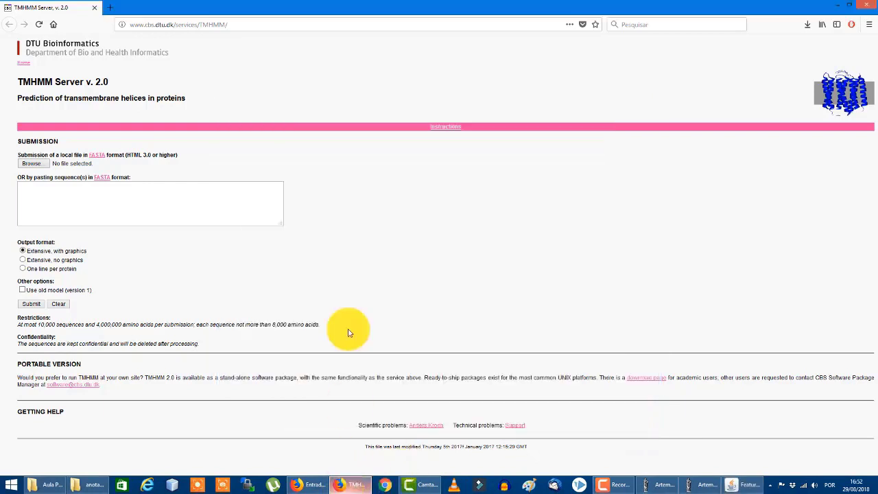
pyautogui.click(174, 194)
pyautogui.hotkey('ctrl', 'v')
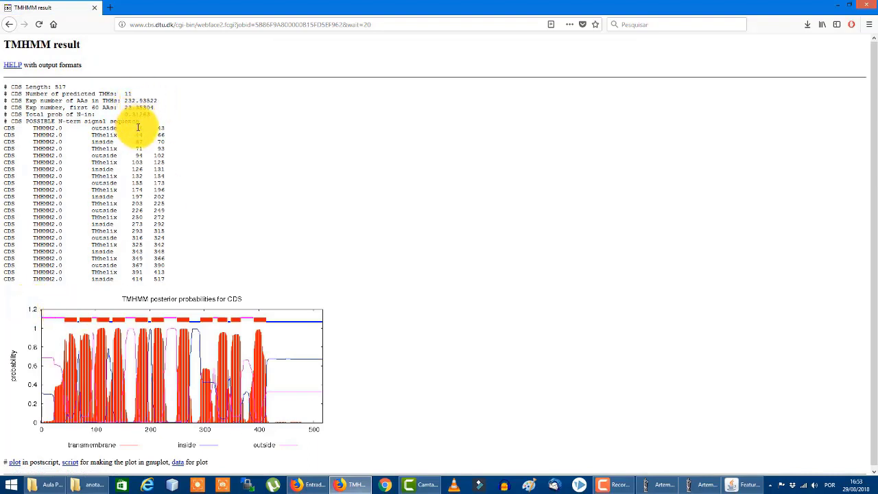
# Examine the residue ranges of the first outside segment and first transmembrane helix in the TMHMM result, along with the probability plot
pyautogui.tripleClick(167, 128)
pyautogui.click(148, 130)
pyautogui.tripleClick(160, 128)
pyautogui.moveTo(136, 128); pyautogui.dragTo(167, 134)
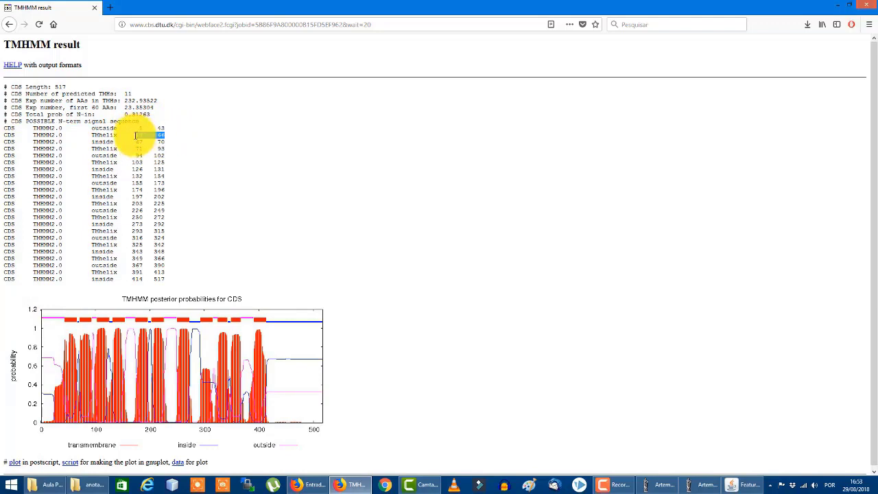
pyautogui.moveTo(136, 136)
pyautogui.mouseDown()
pyautogui.moveTo(171, 134)
pyautogui.moveTo(149, 141)
pyautogui.moveTo(167, 141)
pyautogui.moveTo(163, 153)
pyautogui.moveTo(136, 131)
pyautogui.mouseUp()
pyautogui.click(137, 131)
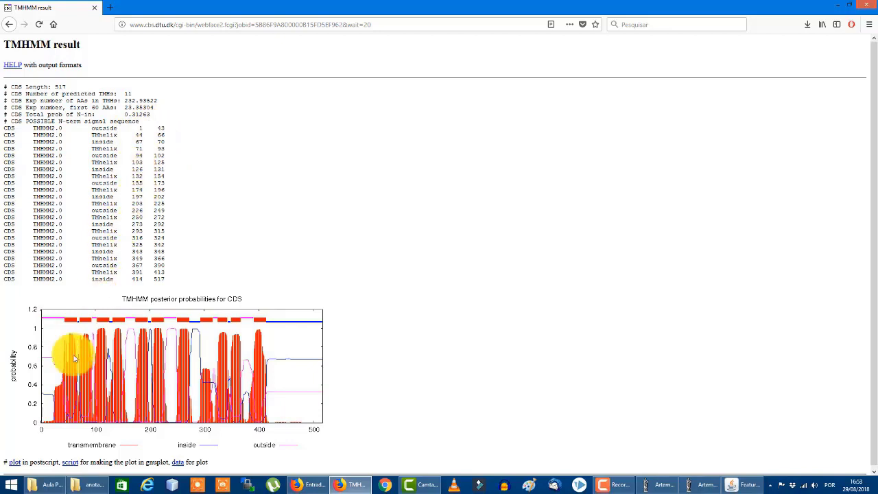